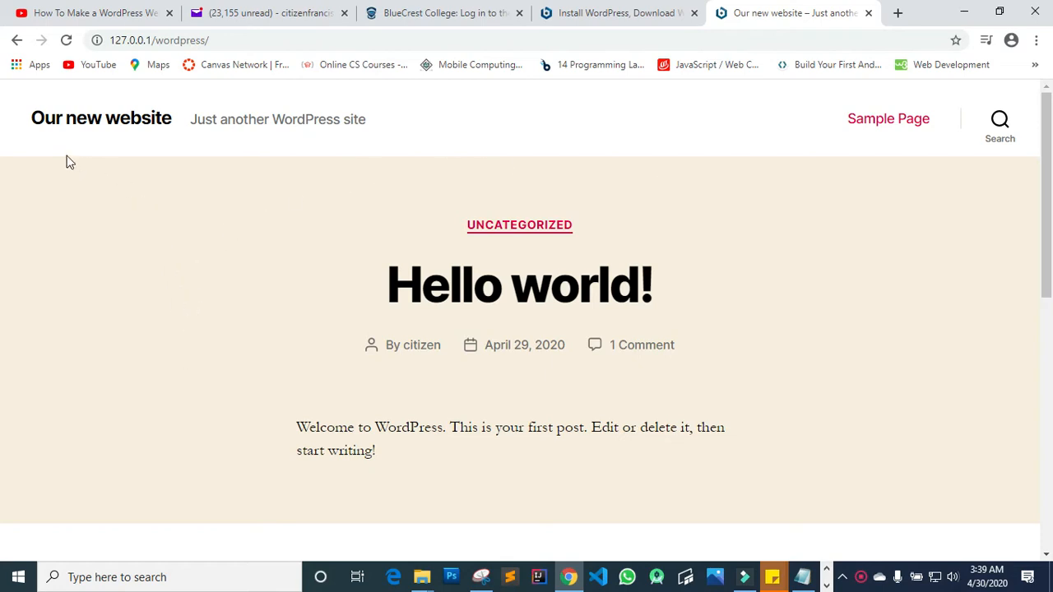
# - Open the login page from the Meta links at the end of the site's homepage
pyautogui.scroll(-7, 758, 202)
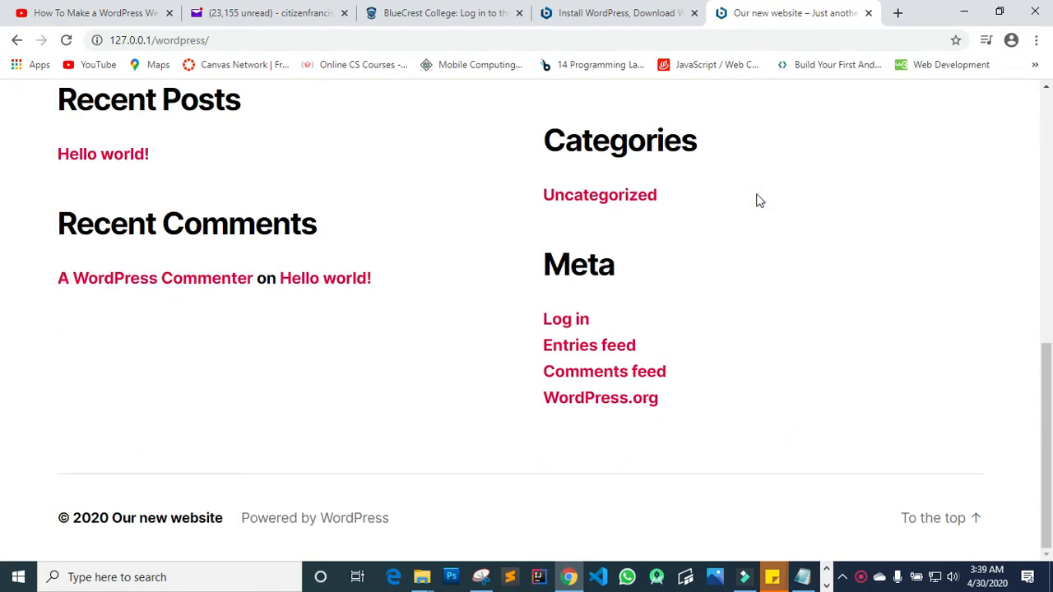
pyautogui.scroll(5, 759, 201)
pyautogui.scroll(-4, 758, 201)
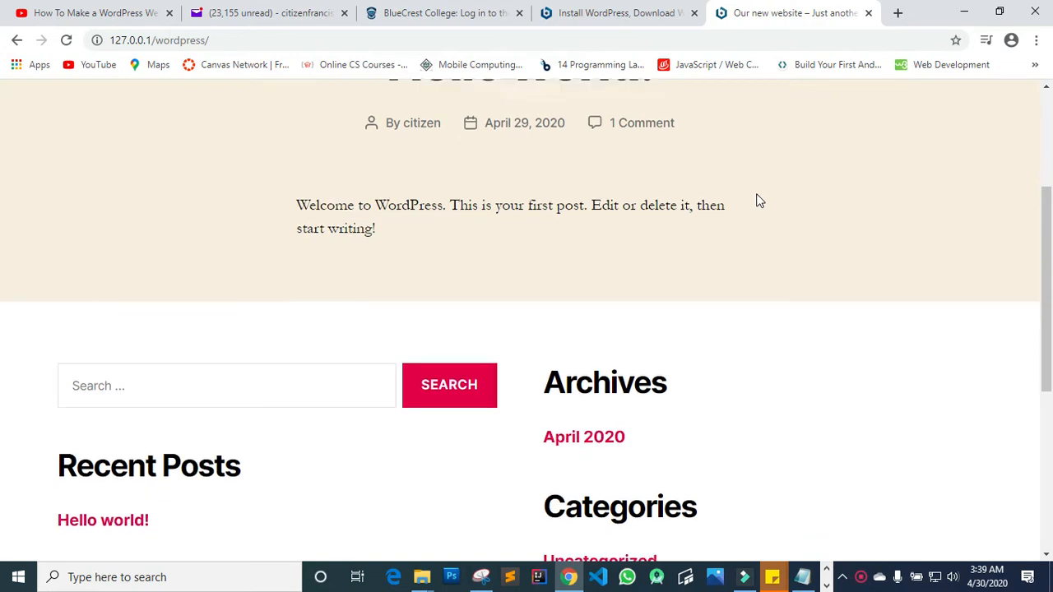
pyautogui.scroll(-1, 760, 279)
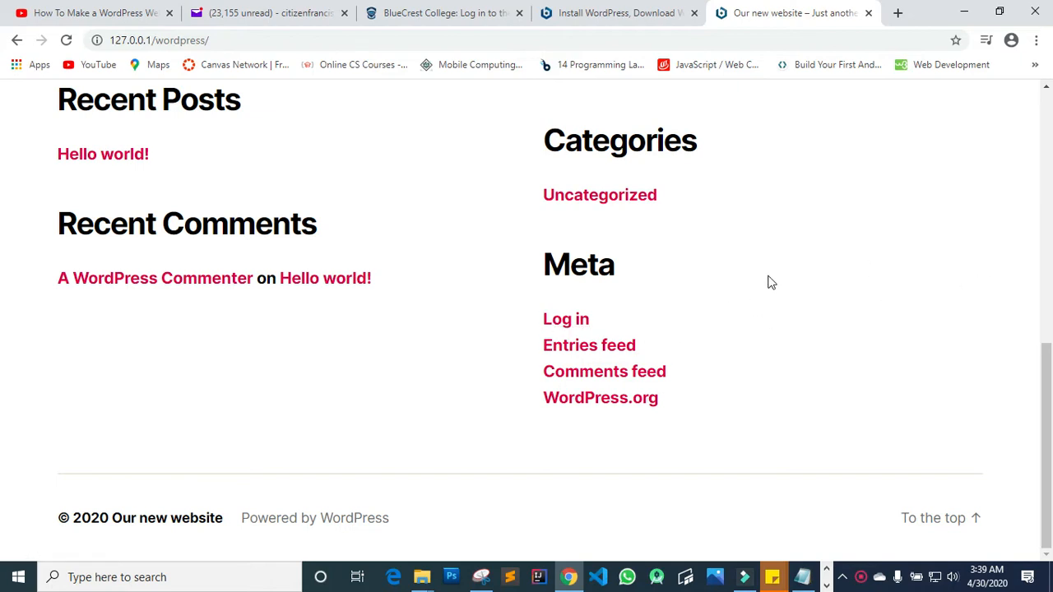
pyautogui.click(566, 319)
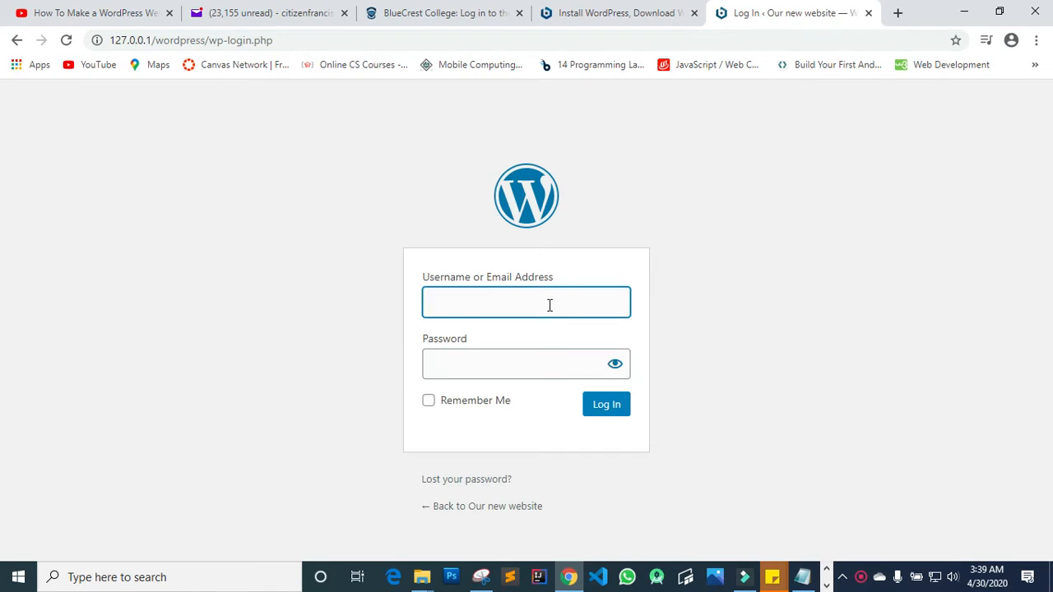
# - Log in to the site's admin area with the account username and password
pyautogui.write('cit')
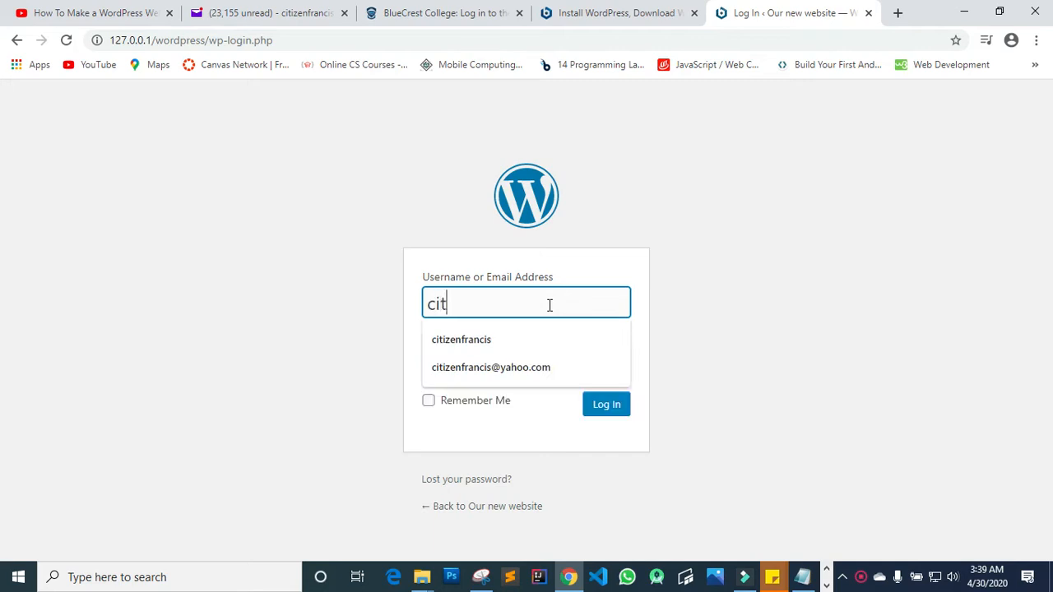
pyautogui.write('izen')
pyautogui.click(785, 349)
pyautogui.click(565, 369)
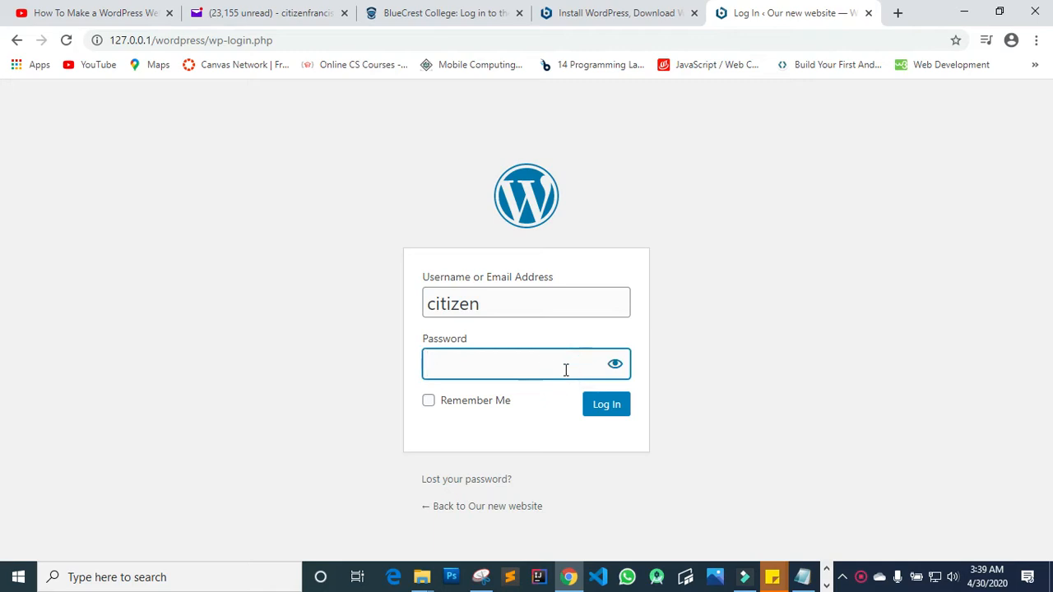
pyautogui.write('•')
pyautogui.click(604, 409)
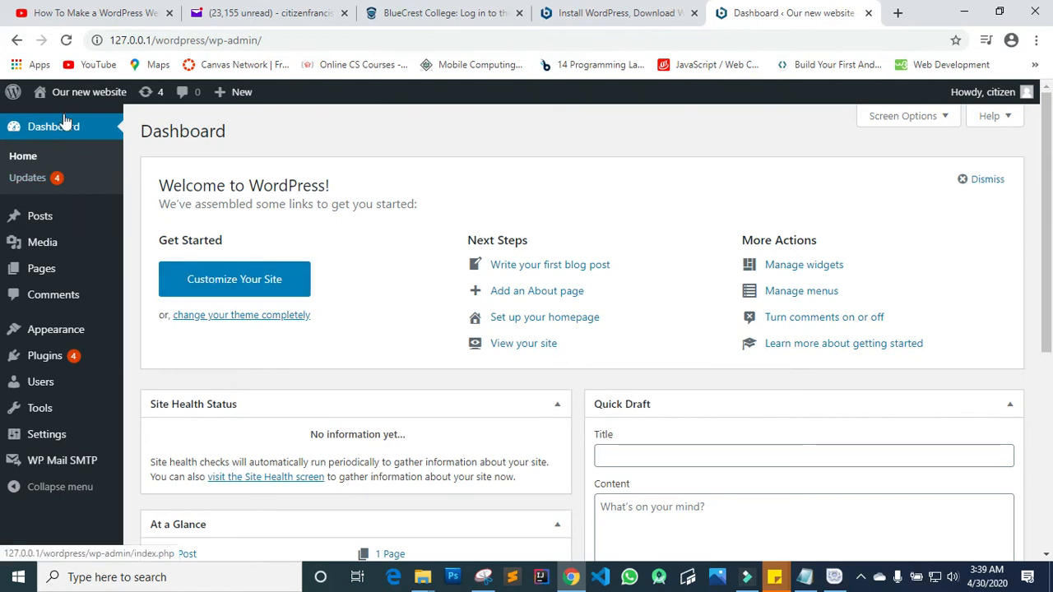
# - Open the public site in a separate browser tab and display its homepage
pyautogui.moveTo(69, 100)
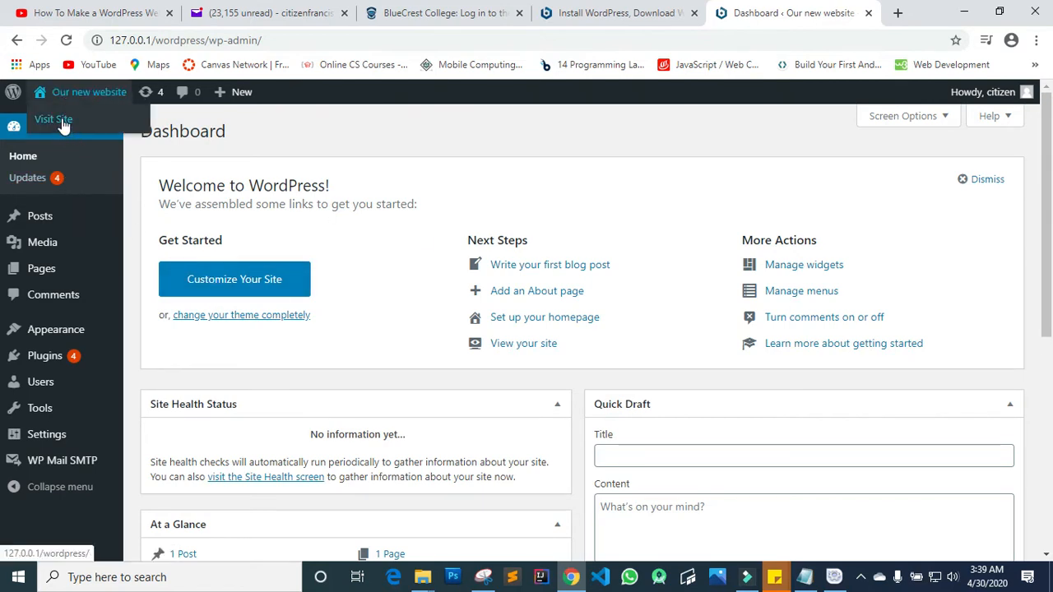
pyautogui.rightClick(64, 123)
pyautogui.click(90, 130)
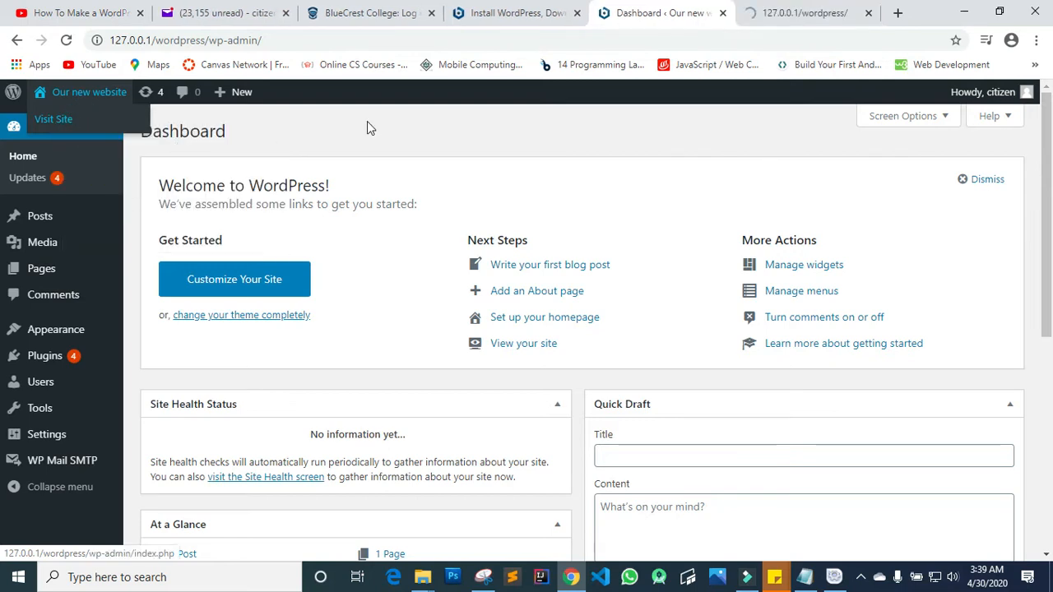
pyautogui.click(801, 15)
pyautogui.scroll(-1, 614, 177)
pyautogui.scroll(1, 613, 177)
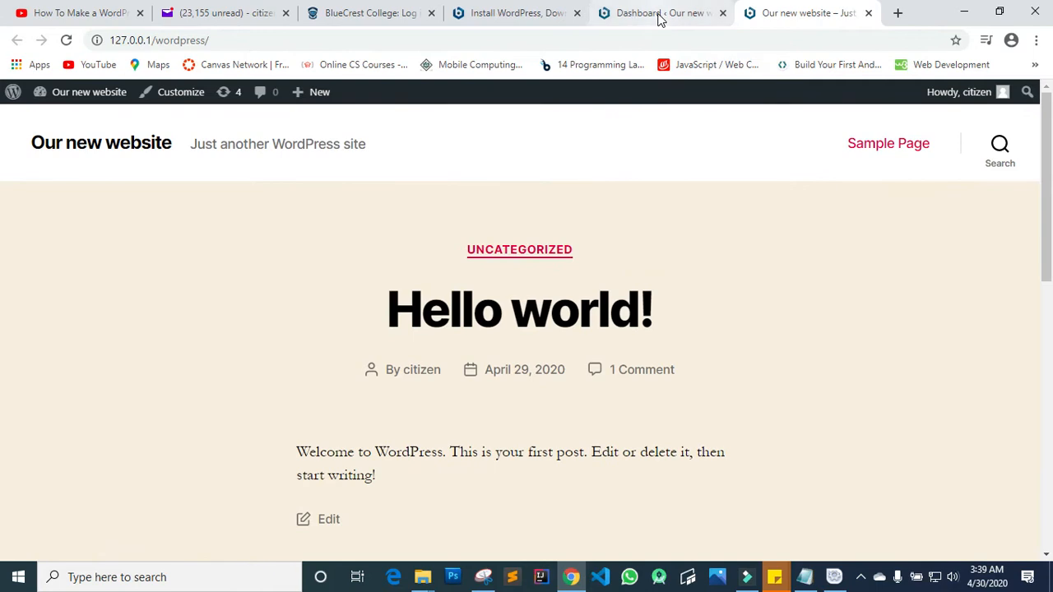
# - Compare the admin dashboard with the public homepage, examining the homepage from the header down to the Meta links
pyautogui.click(658, 16)
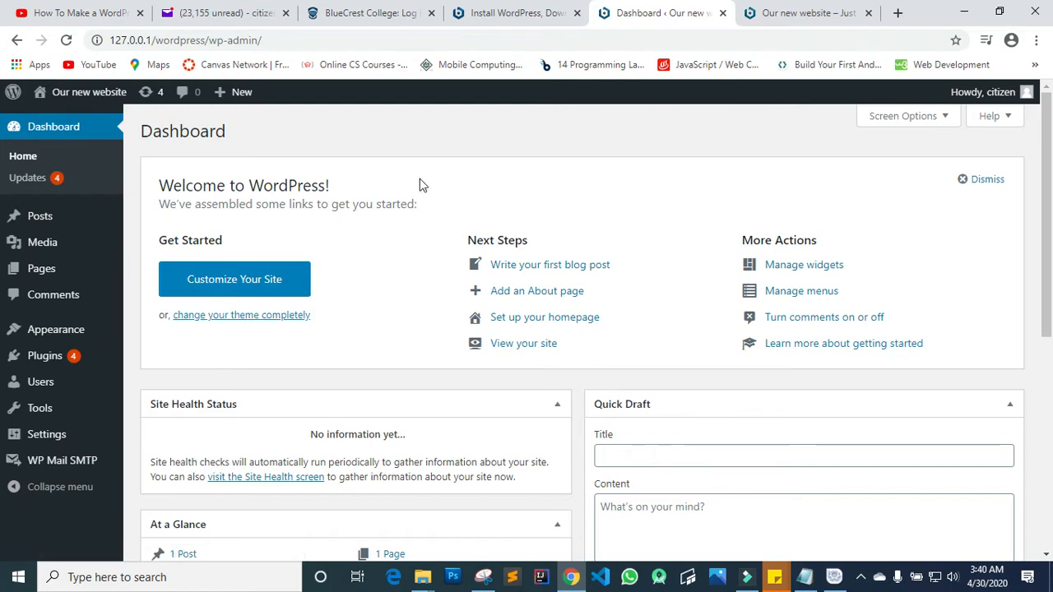
pyautogui.click(764, 15)
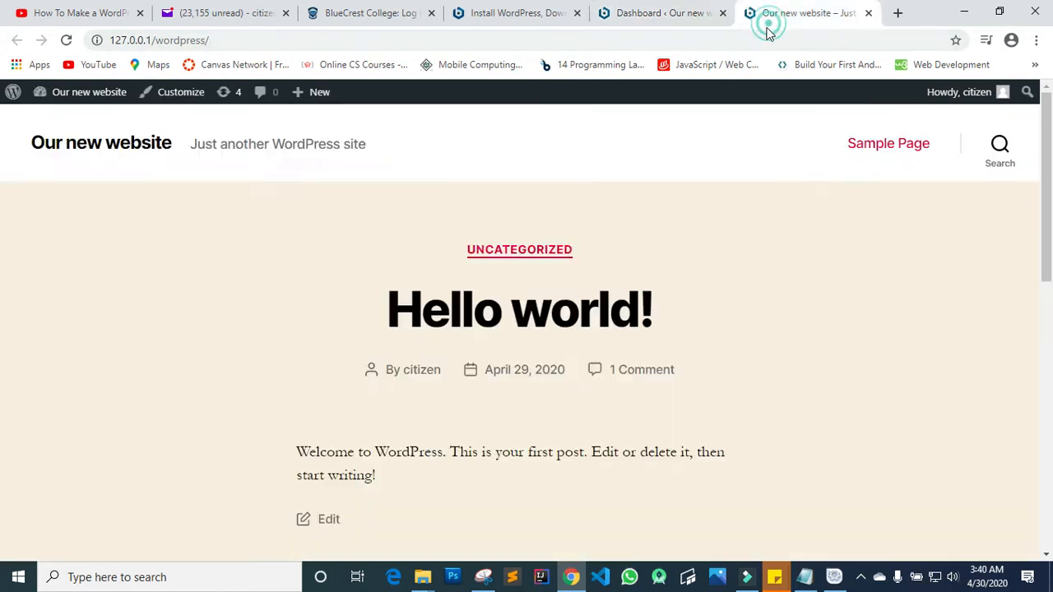
pyautogui.scroll(-5, 689, 272)
pyautogui.scroll(5, 690, 271)
pyautogui.click(642, 10)
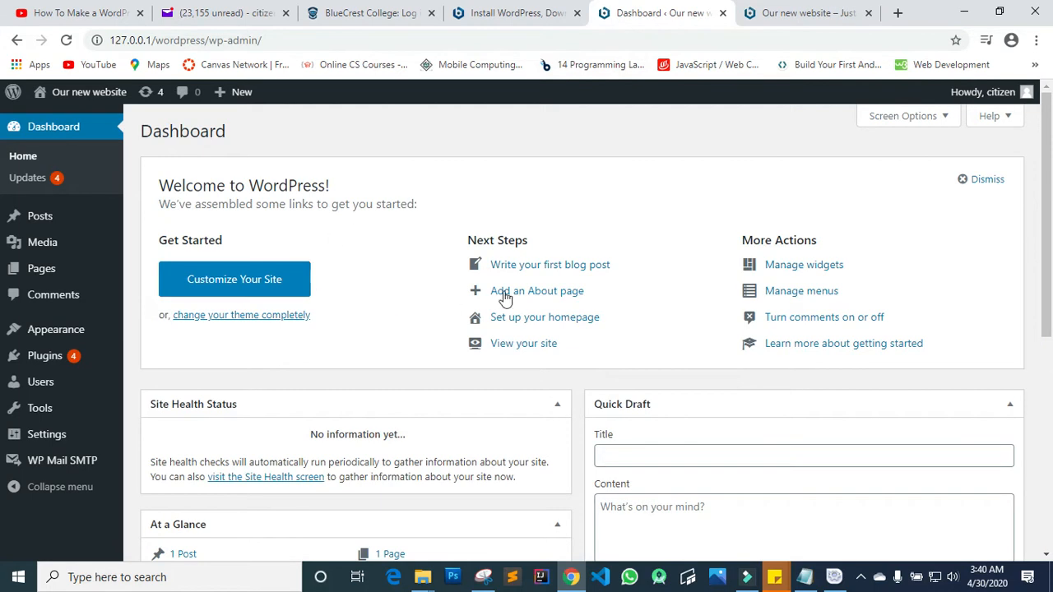
pyautogui.moveTo(39, 362)
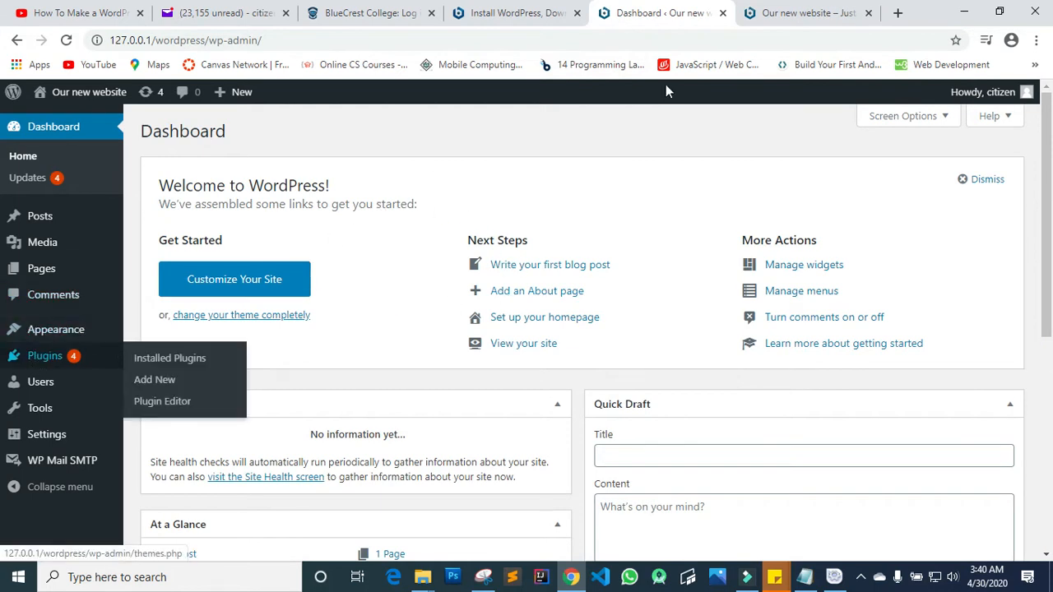
pyautogui.click(765, 13)
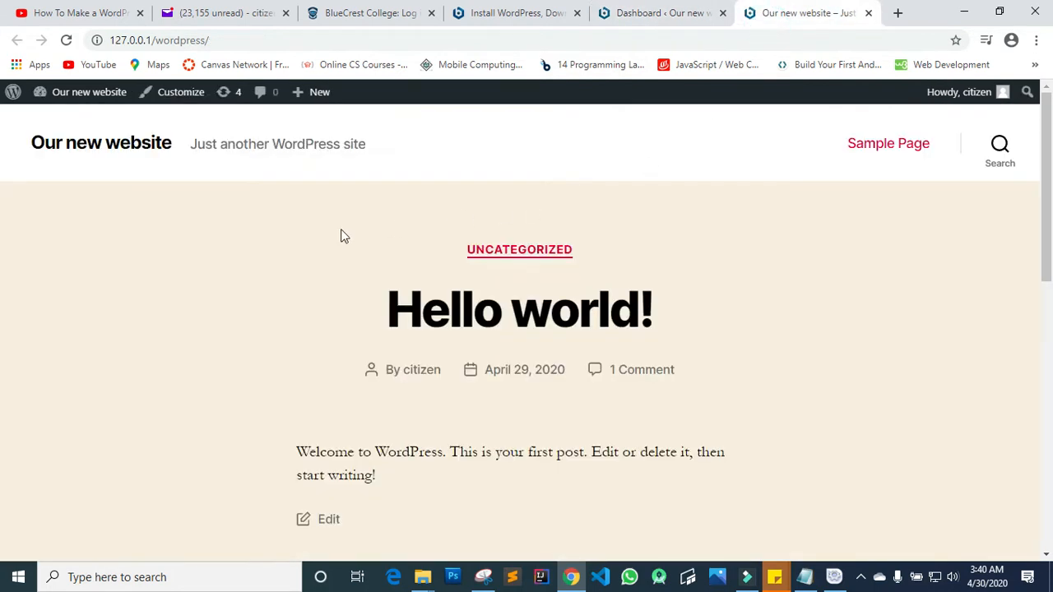
pyautogui.scroll(-8, 313, 238)
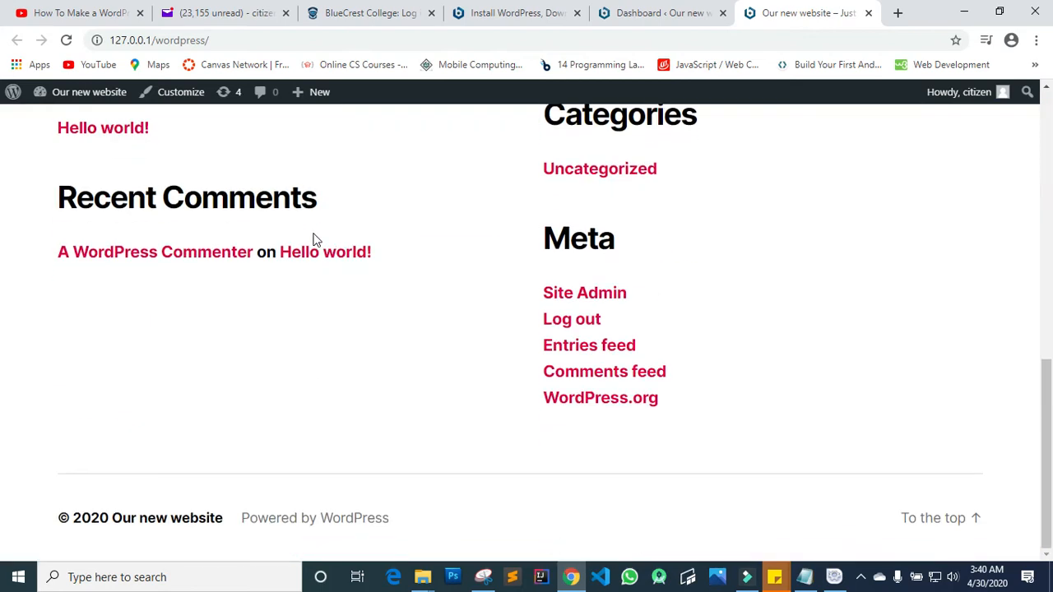
pyautogui.scroll(8, 312, 238)
pyautogui.scroll(-8, 312, 237)
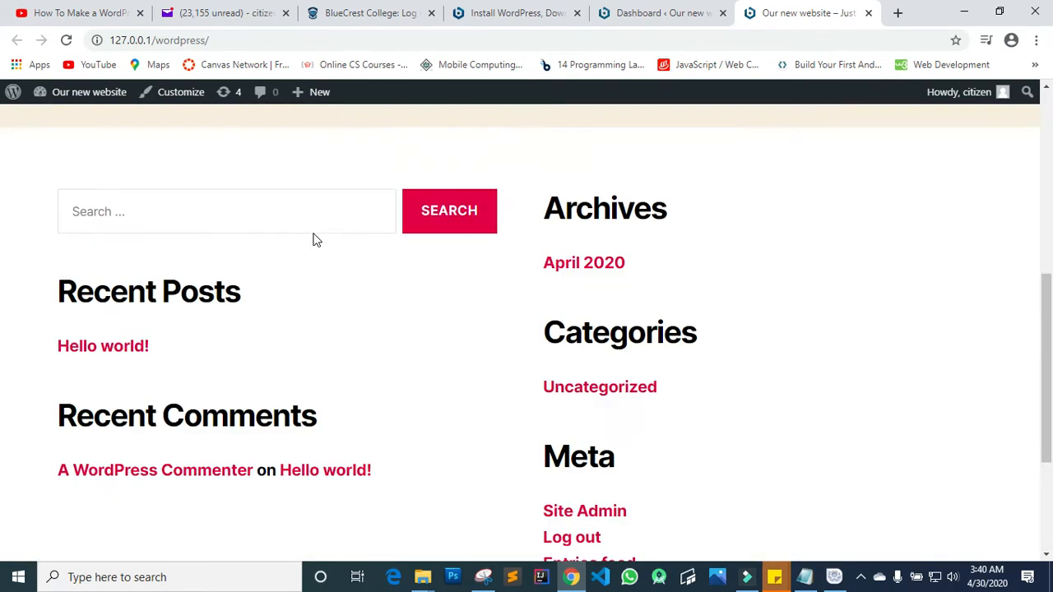
pyautogui.scroll(8, 313, 238)
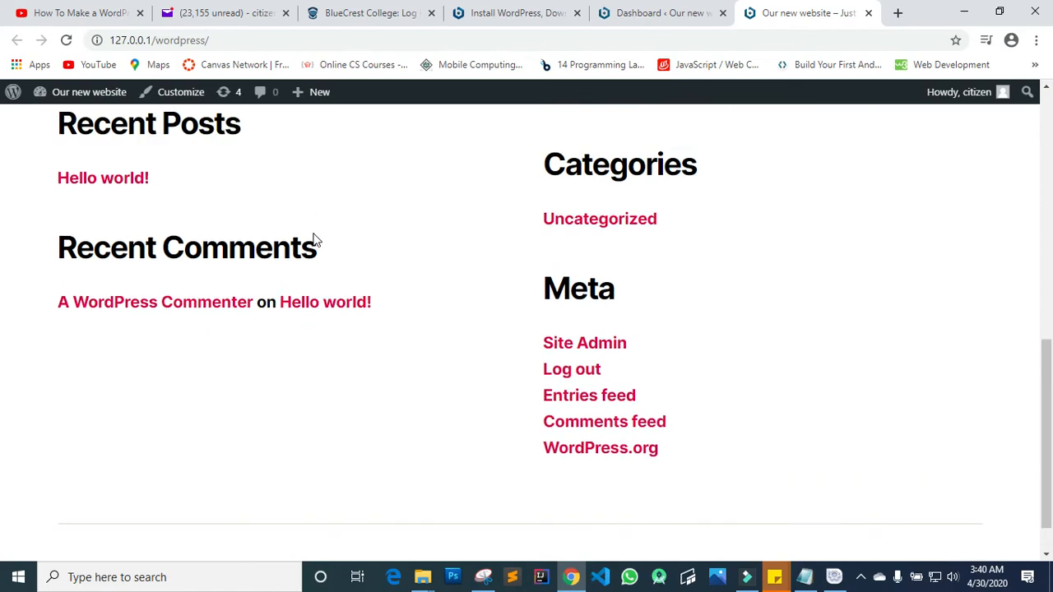
# - Return to the admin dashboard and review the full list of installed plugins
pyautogui.click(652, 15)
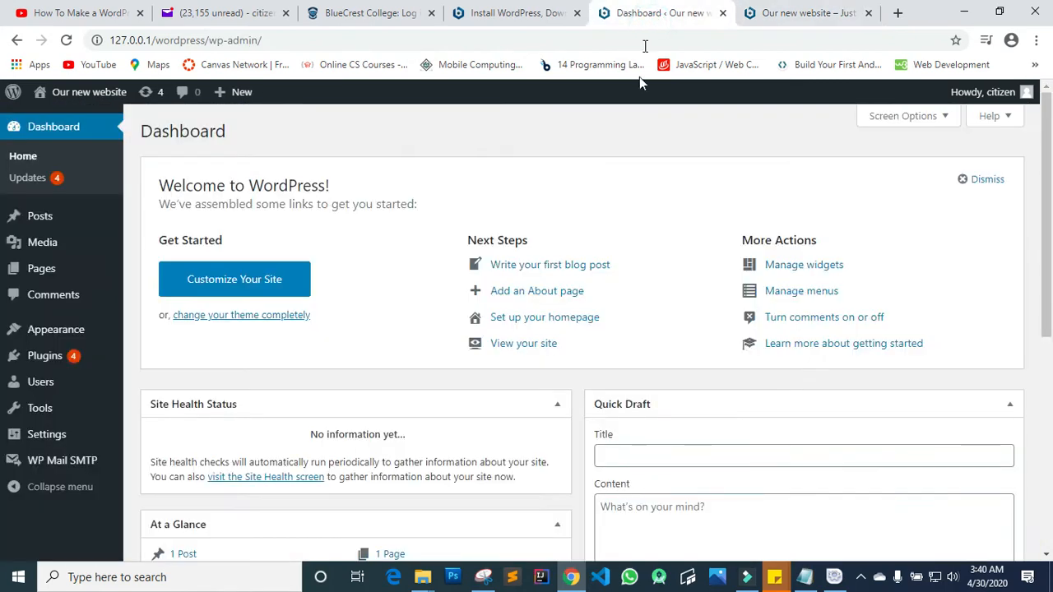
pyautogui.click(72, 355)
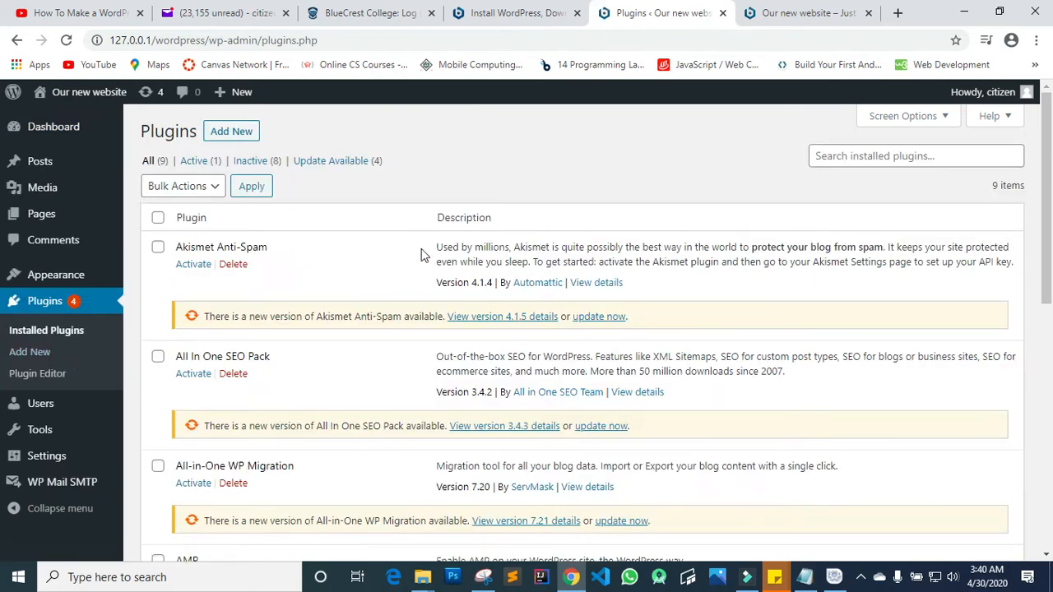
pyautogui.scroll(-7, 425, 252)
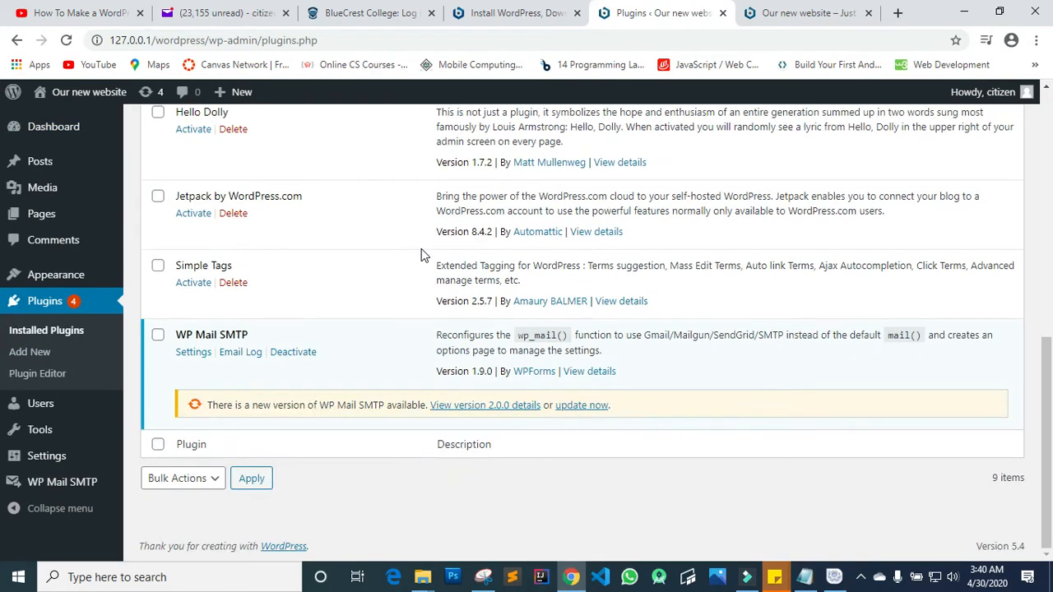
pyautogui.scroll(7, 421, 255)
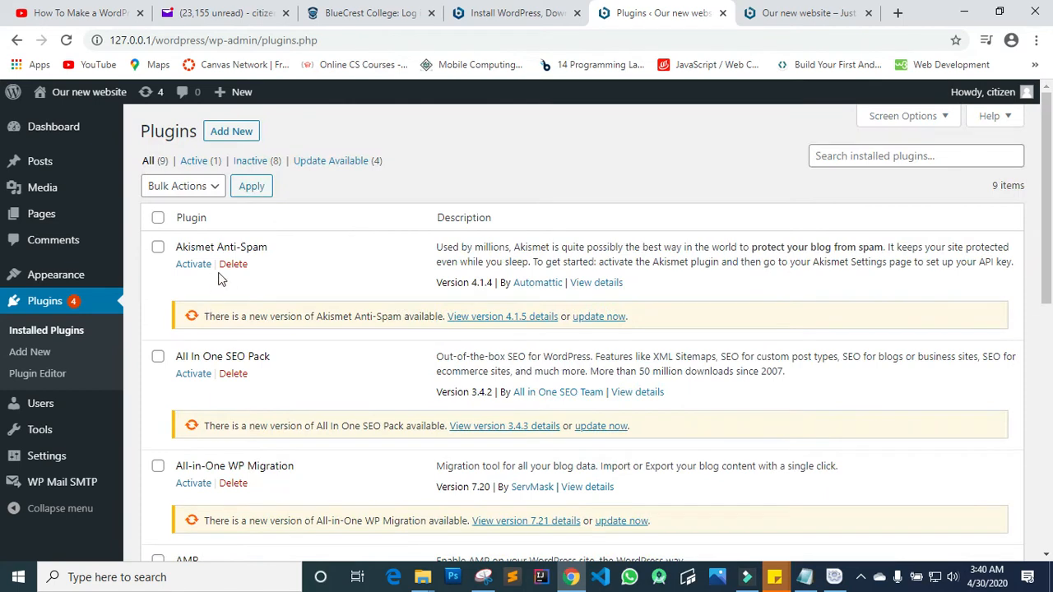
pyautogui.scroll(-7, 197, 342)
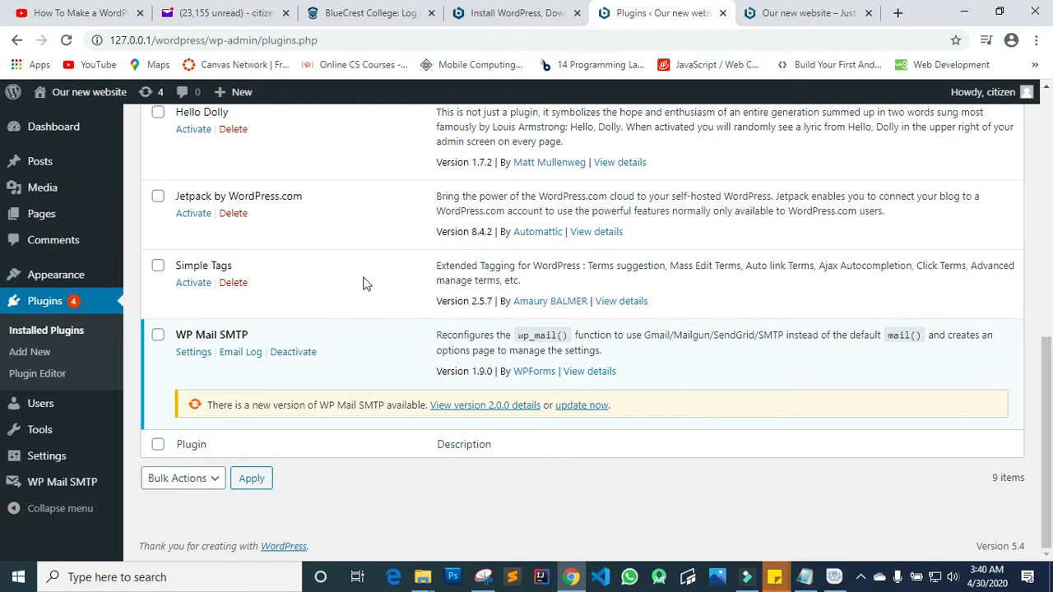
pyautogui.scroll(7, 239, 228)
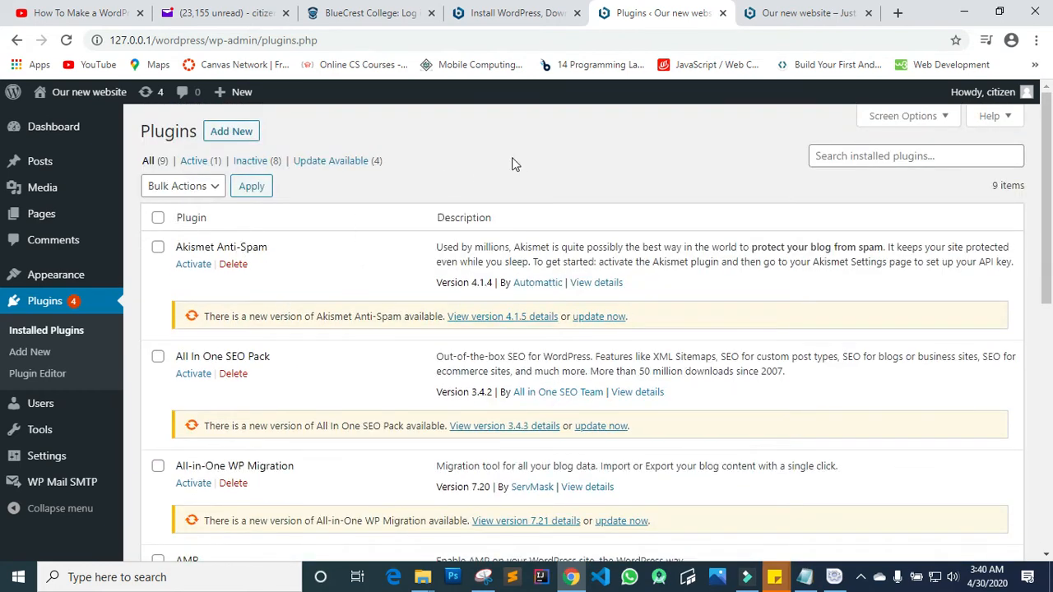
pyautogui.scroll(-8, 278, 331)
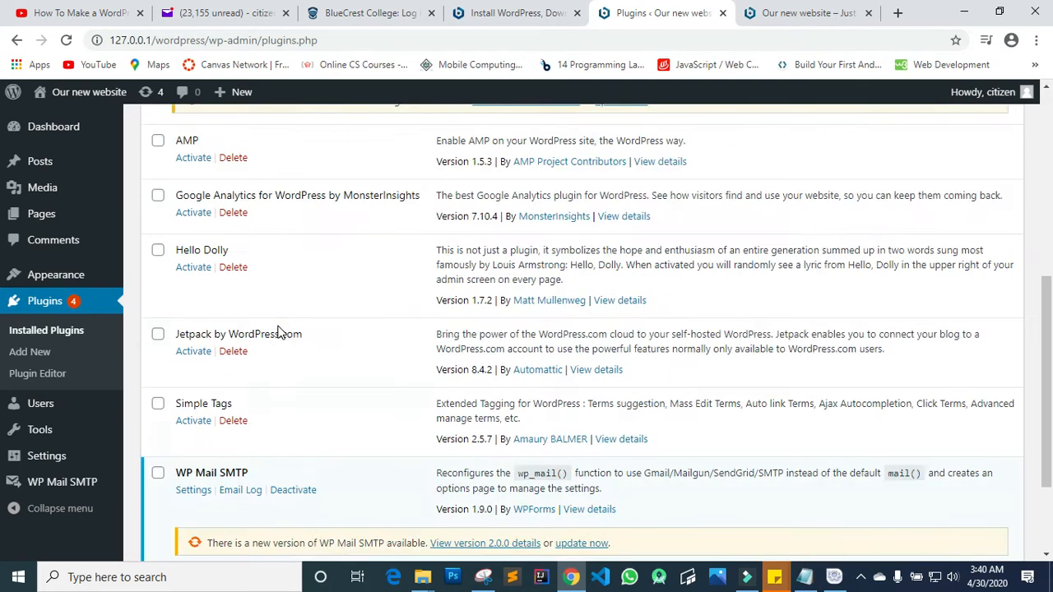
pyautogui.scroll(8, 277, 330)
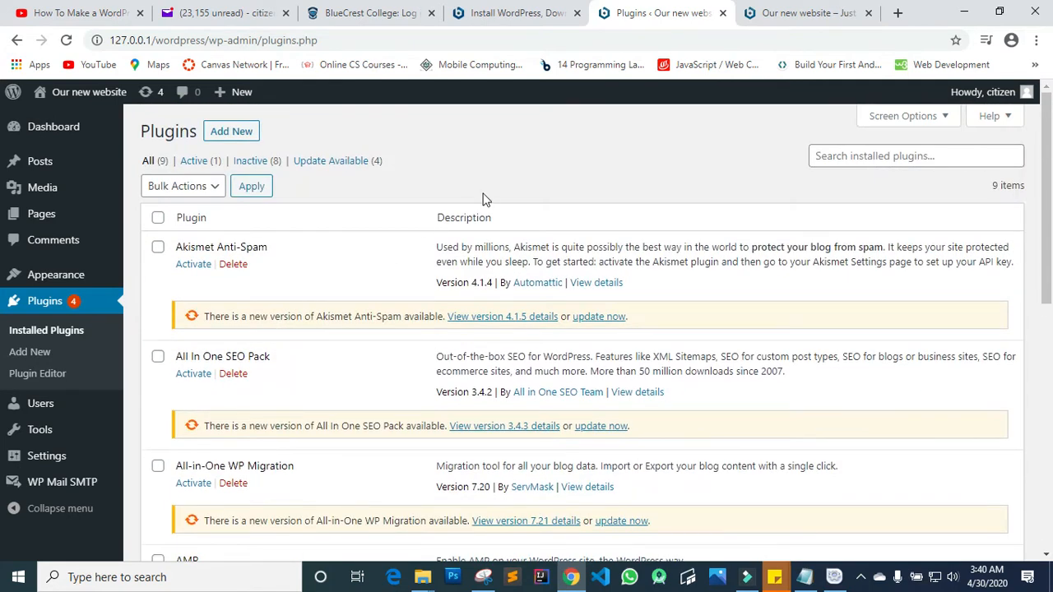
# - Examine a live preview of the Twenty Nineteen theme and return to the installed themes without activating it
pyautogui.moveTo(58, 279)
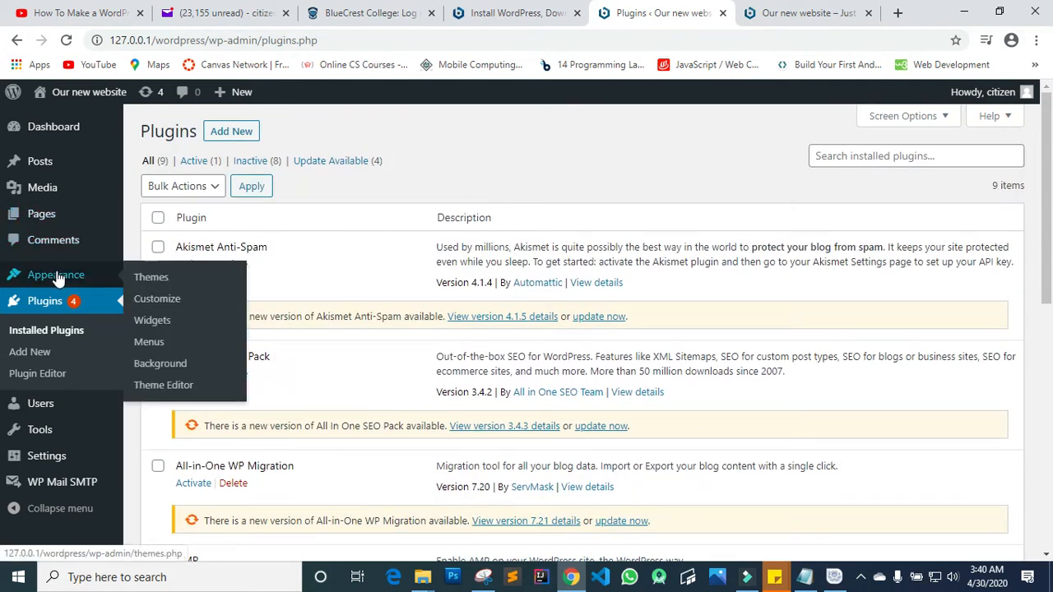
pyautogui.click(57, 279)
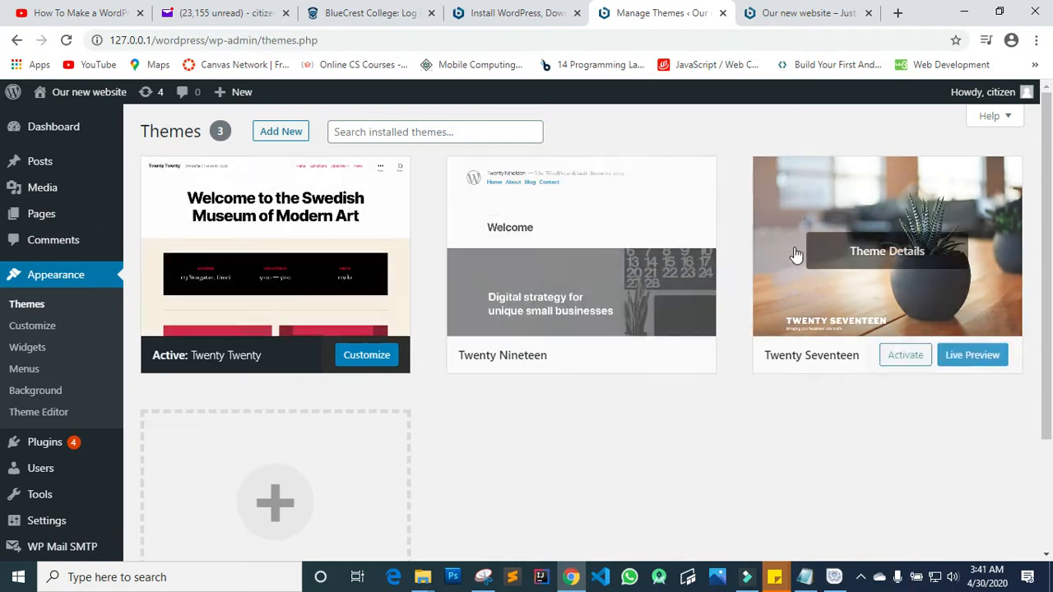
pyautogui.click(651, 362)
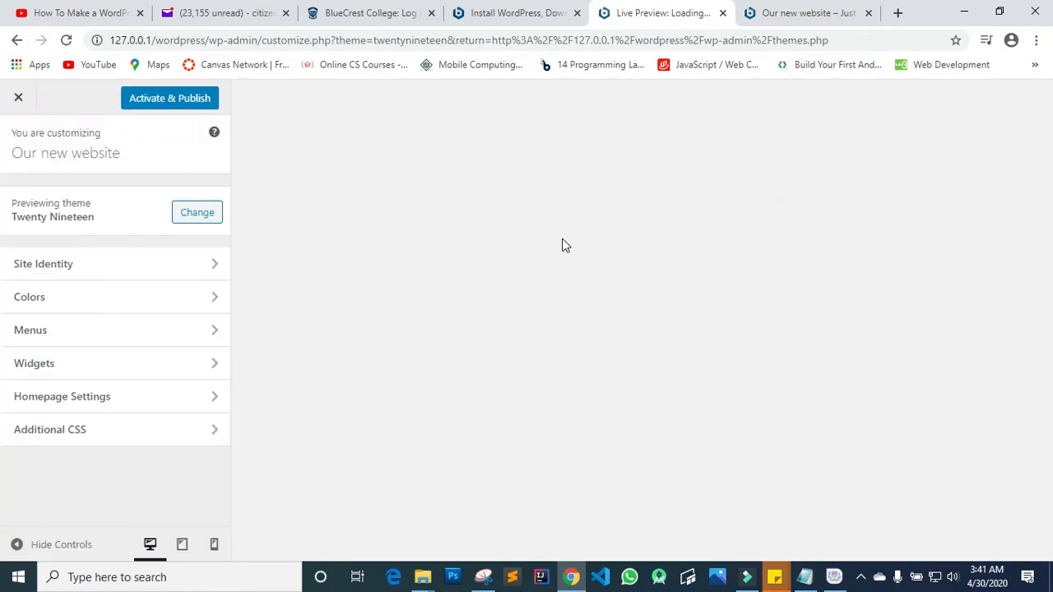
pyautogui.scroll(-15, 609, 281)
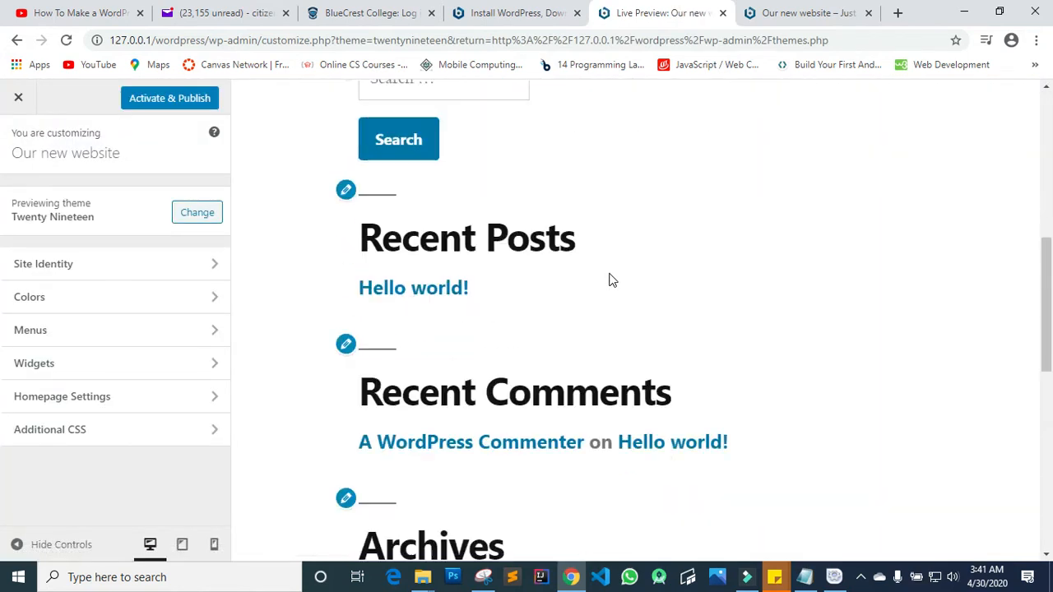
pyautogui.scroll(6, 609, 281)
pyautogui.scroll(5, 609, 280)
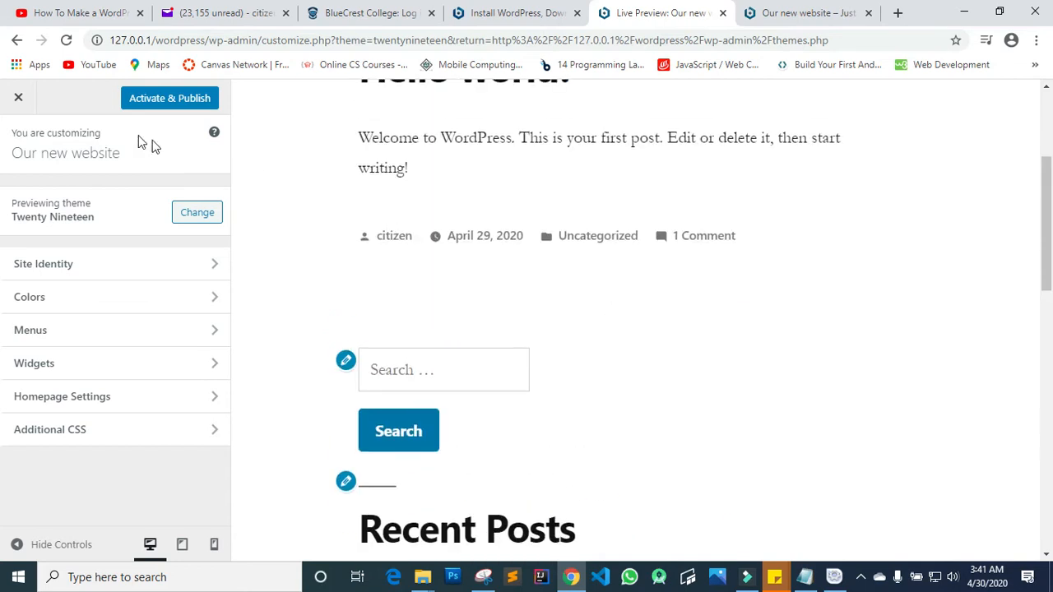
pyautogui.click(19, 98)
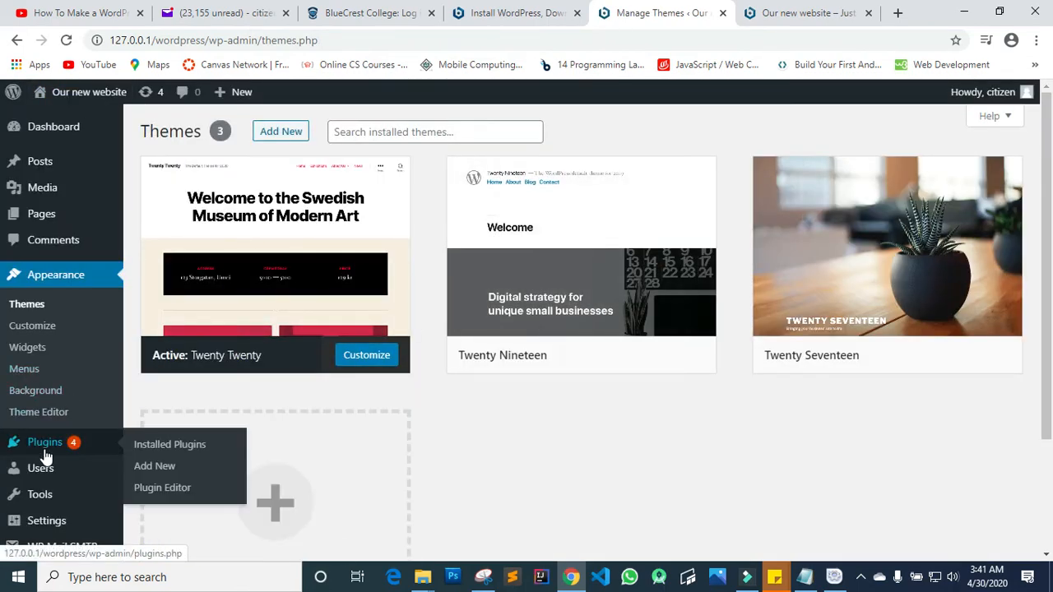
# - Go back to the installed plugins and open the page for adding new plugins
pyautogui.moveTo(42, 470)
pyautogui.scroll(-1, 37, 450)
pyautogui.moveTo(46, 422)
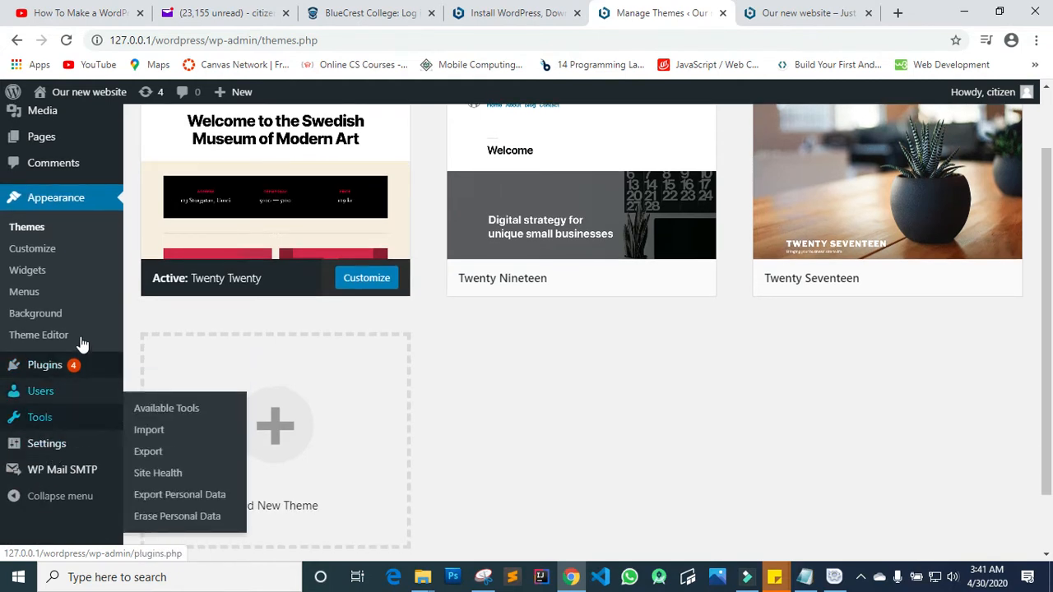
pyautogui.click(36, 366)
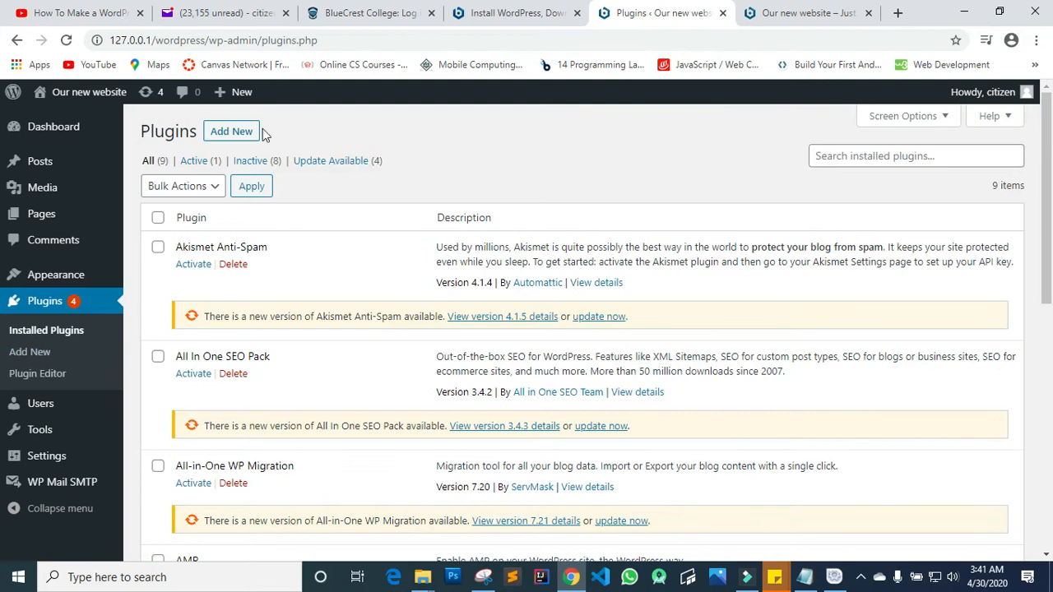
pyautogui.click(247, 132)
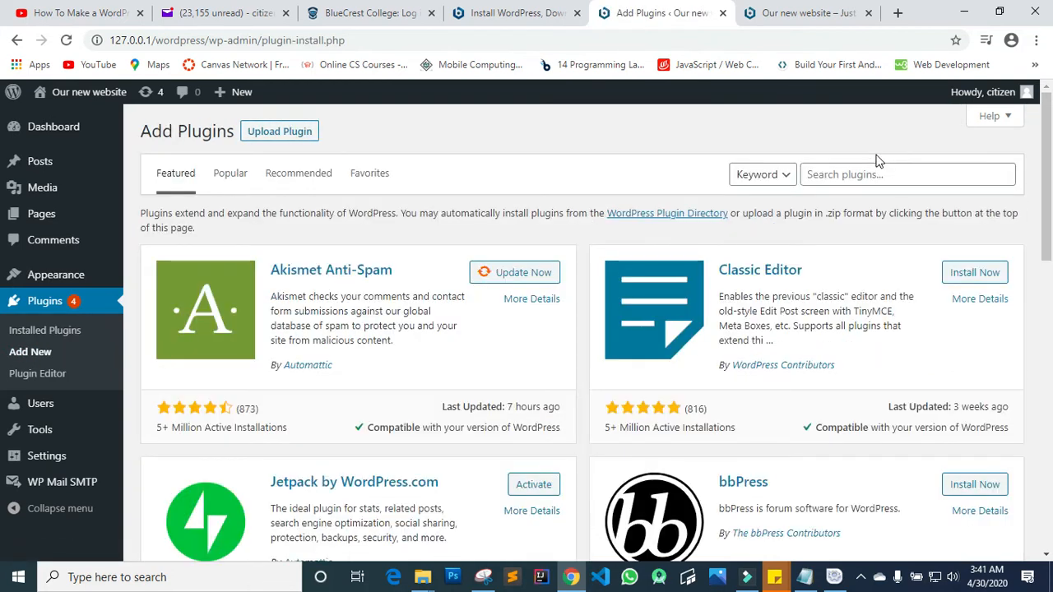
# - Search the plugin directory for astra and install the Starter Templates plugin by Brainstorm Force
pyautogui.click(875, 174)
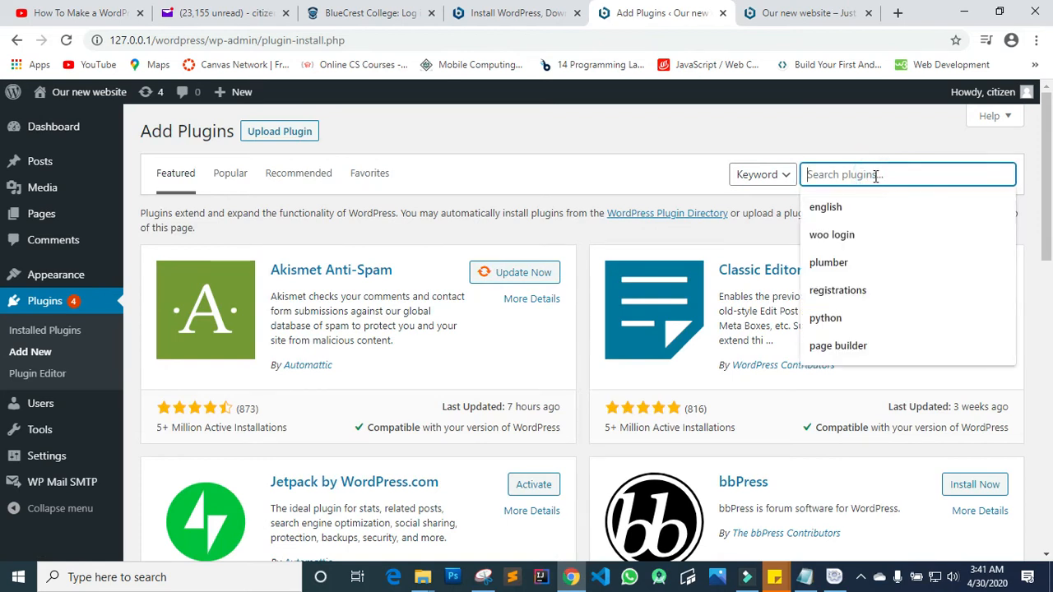
pyautogui.write('astr')
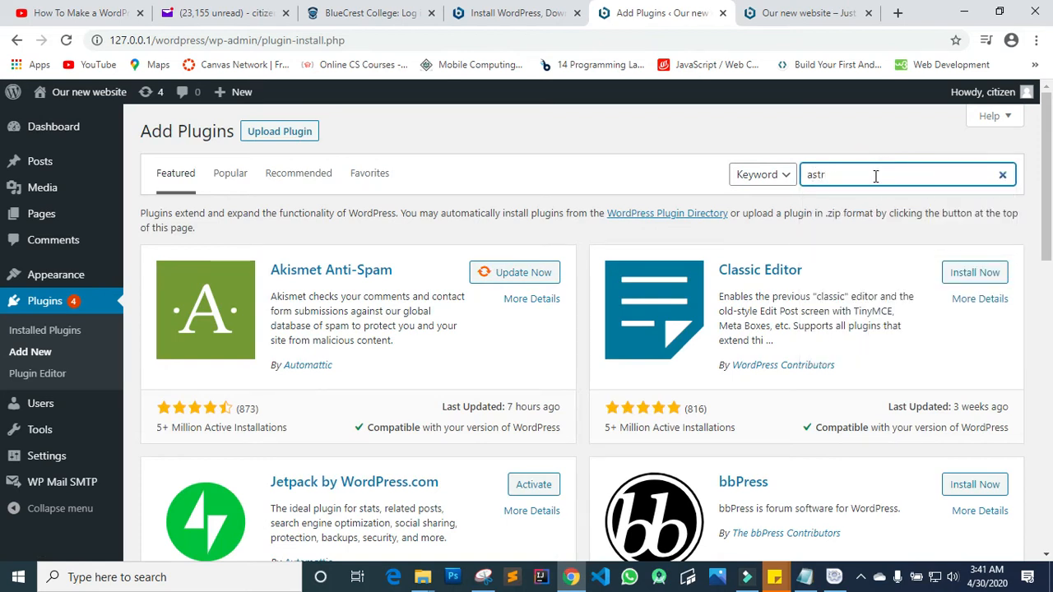
pyautogui.write('a')
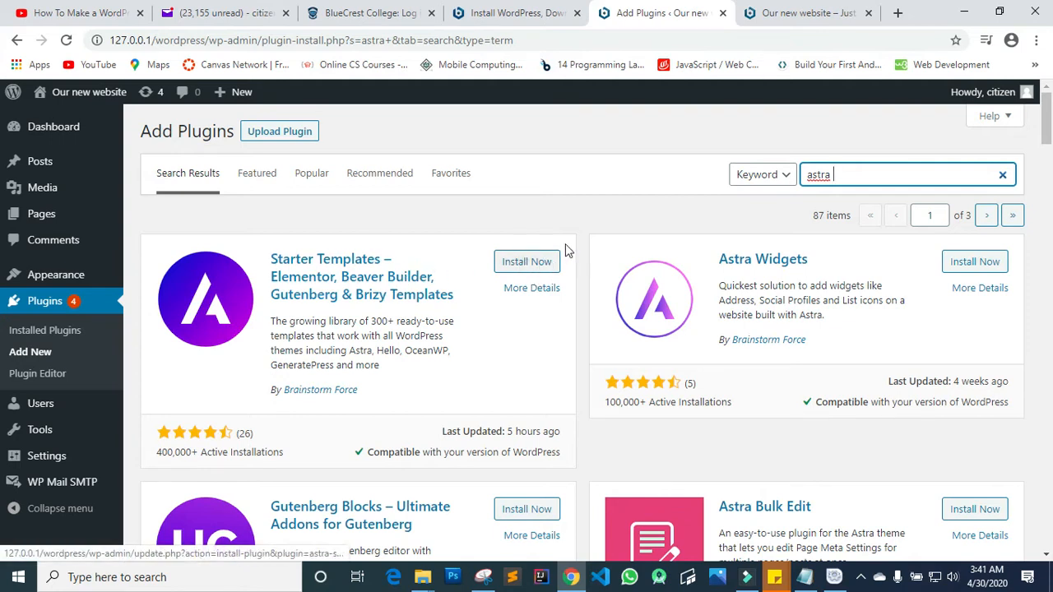
pyautogui.click(546, 261)
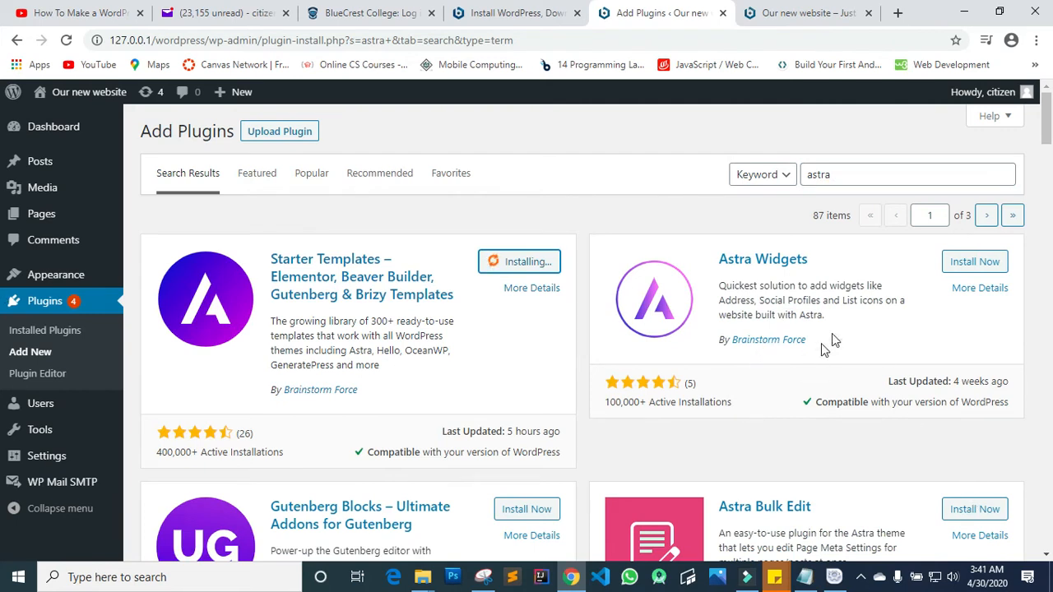
# - Examine the other Astra-related plugins in the search results and return to the Starter Templates entry
pyautogui.scroll(-2, 944, 363)
pyautogui.scroll(-4, 944, 367)
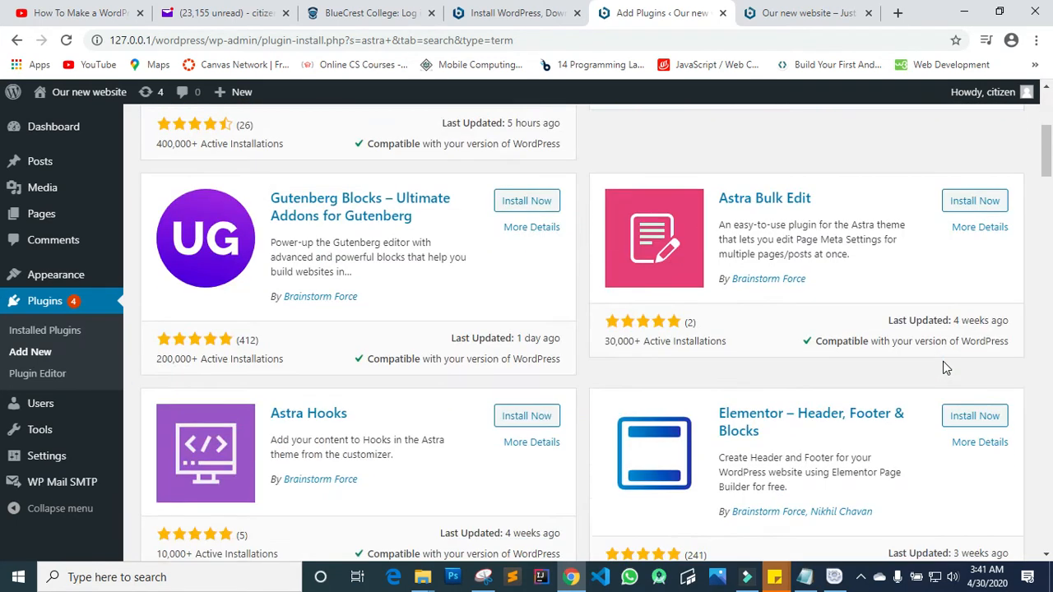
pyautogui.scroll(-1, 946, 367)
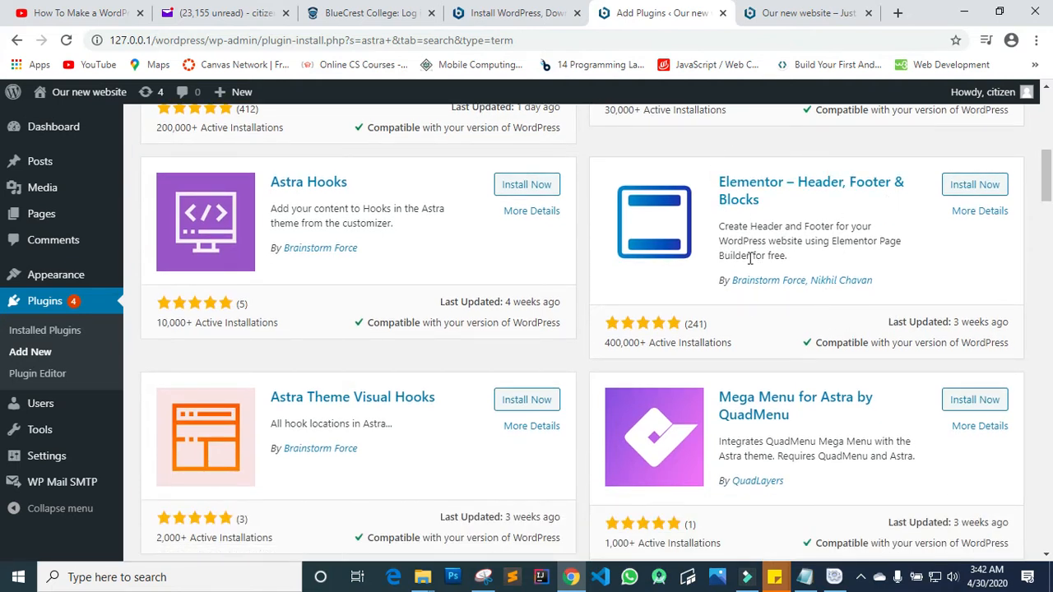
pyautogui.scroll(-4, 750, 262)
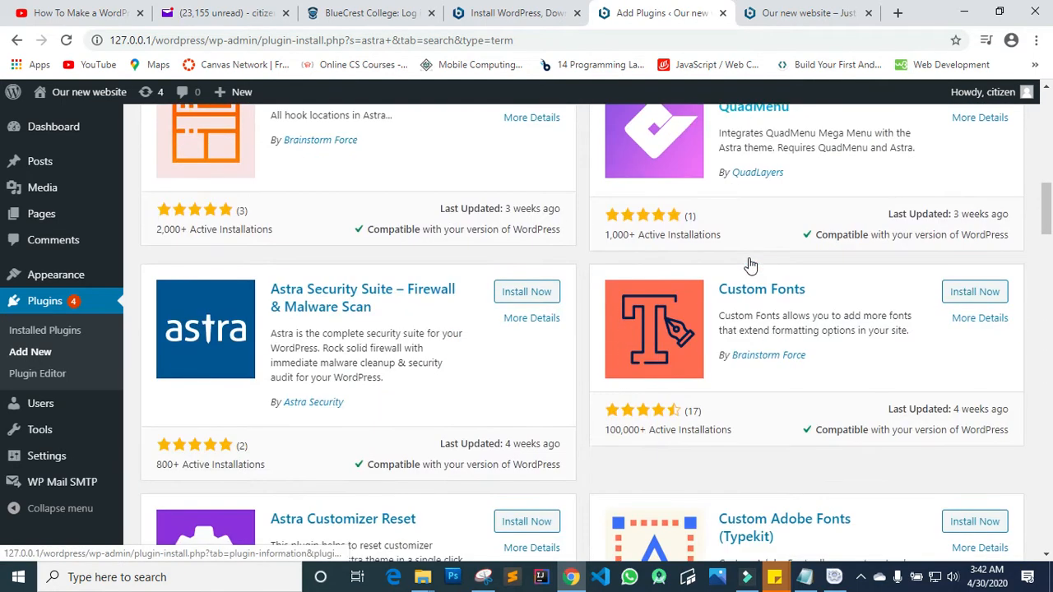
pyautogui.scroll(-4, 750, 263)
pyautogui.scroll(-4, 748, 264)
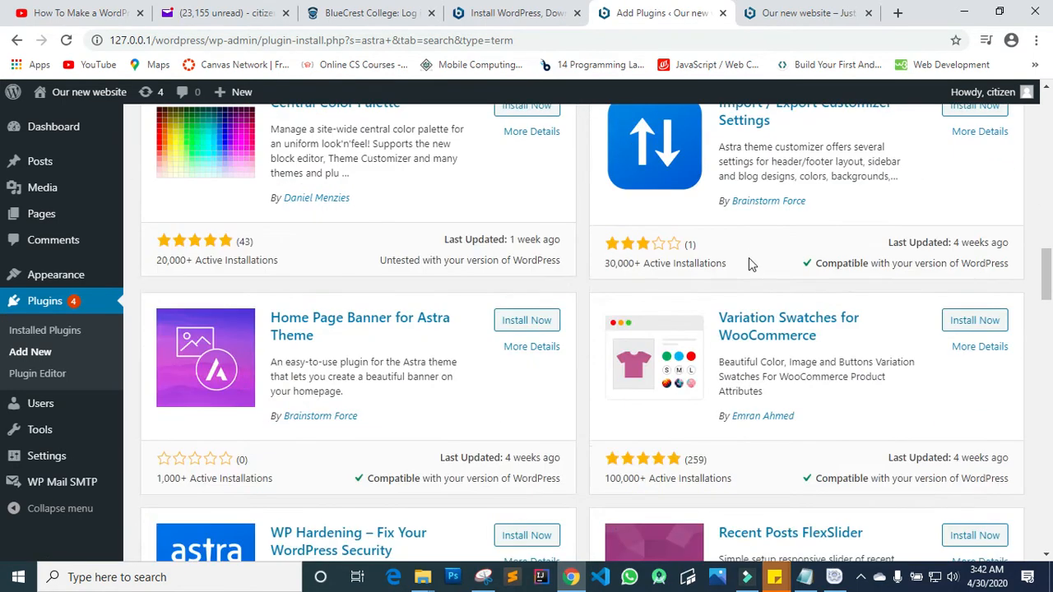
pyautogui.scroll(-4, 749, 263)
pyautogui.scroll(20, 749, 263)
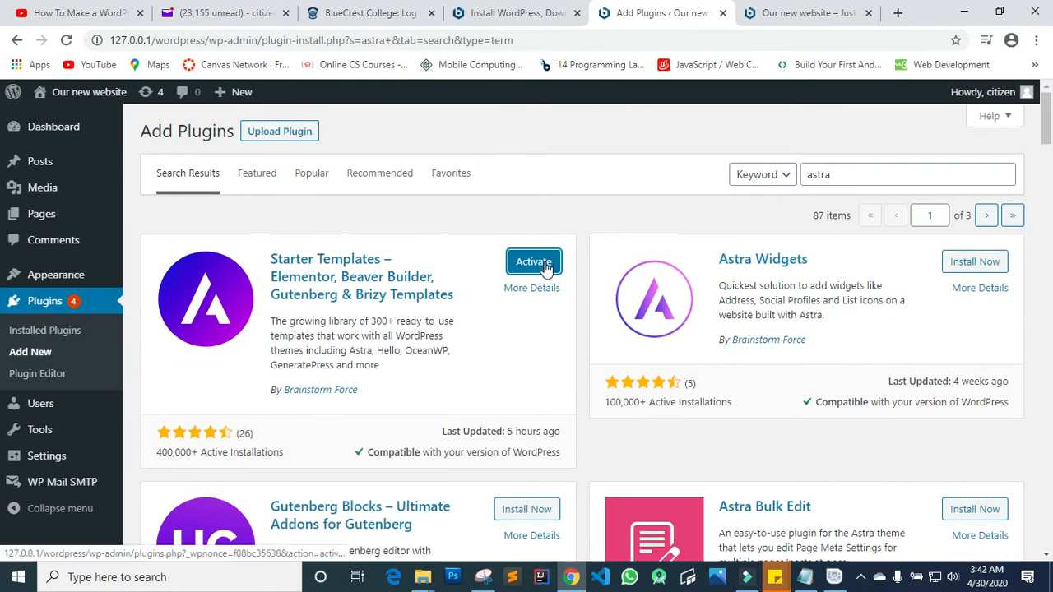
# - Activate the Starter Templates plugin
pyautogui.click(544, 269)
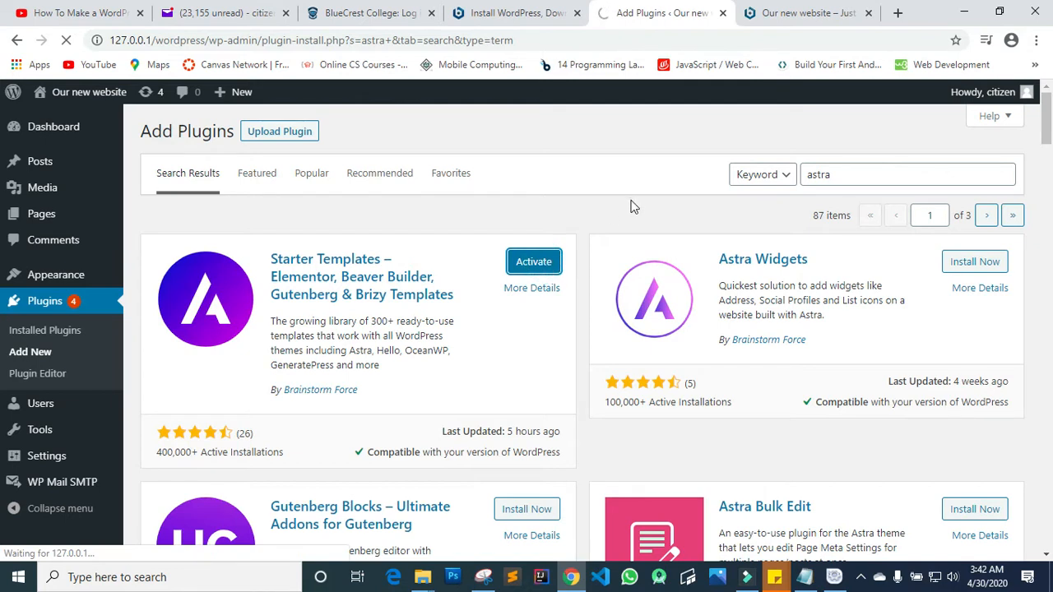
pyautogui.click(515, 12)
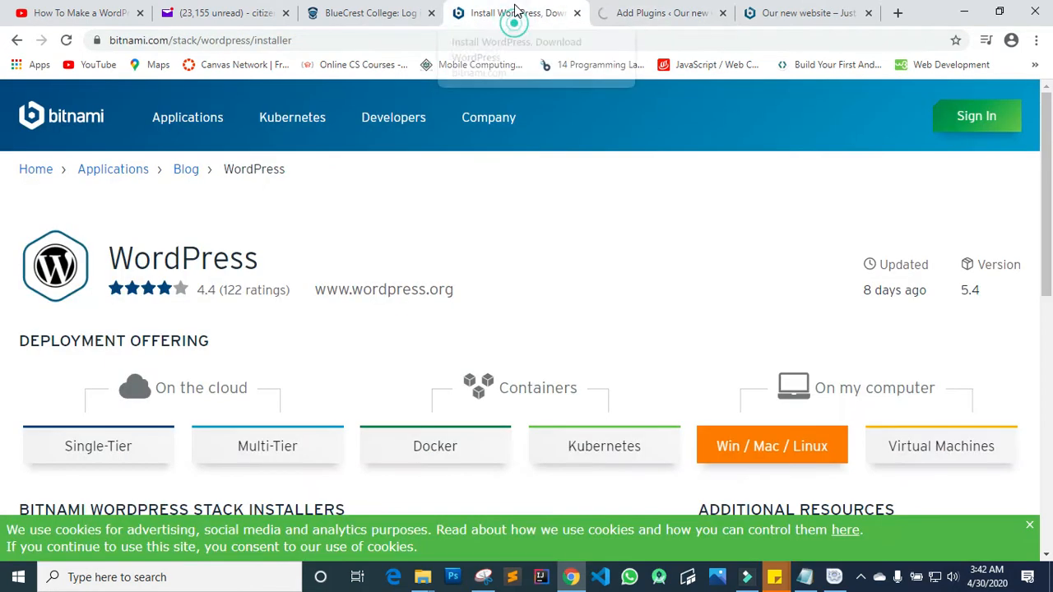
pyautogui.click(676, 14)
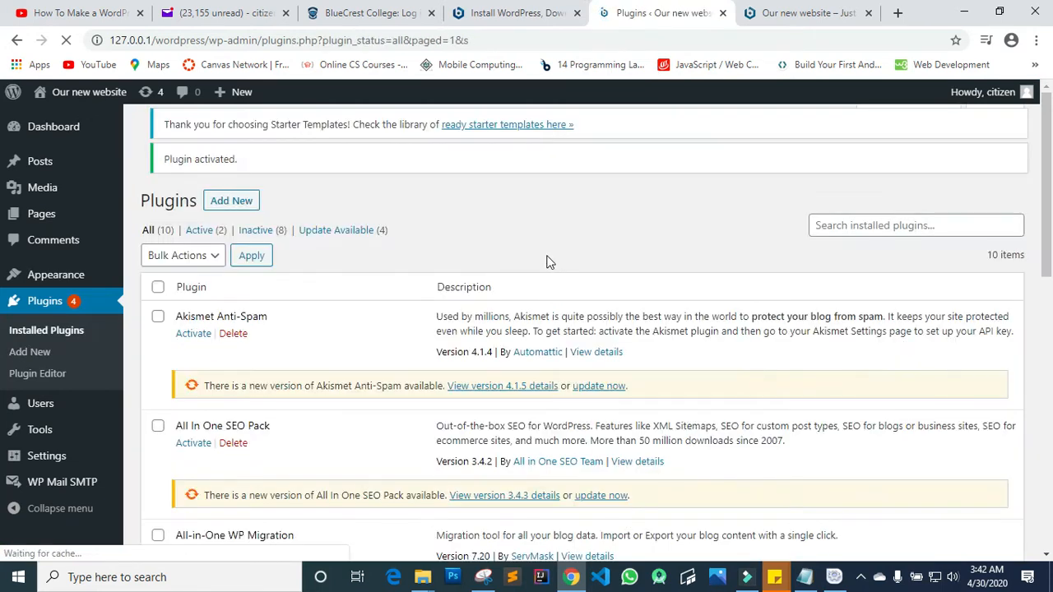
# - Look over the installed plugins and open the Starter Templates page for selecting a page builder
pyautogui.scroll(-3, 335, 346)
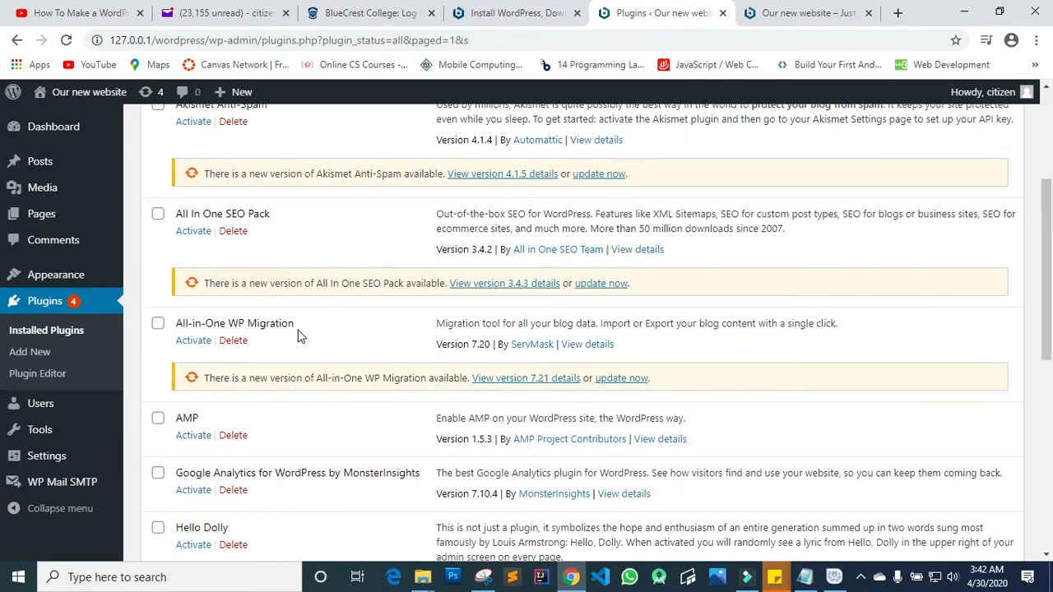
pyautogui.click(84, 275)
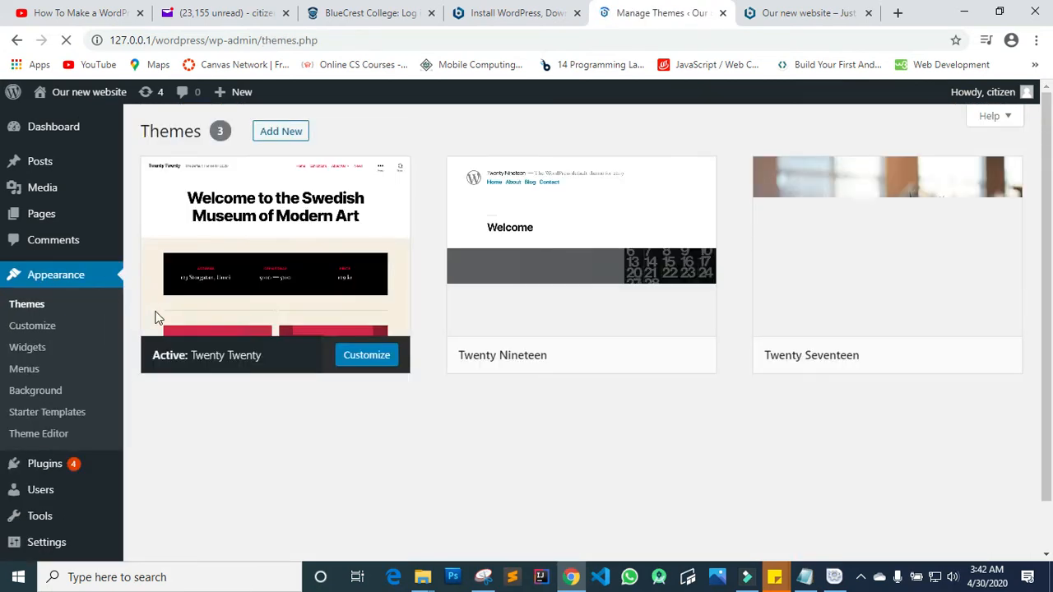
pyautogui.click(52, 414)
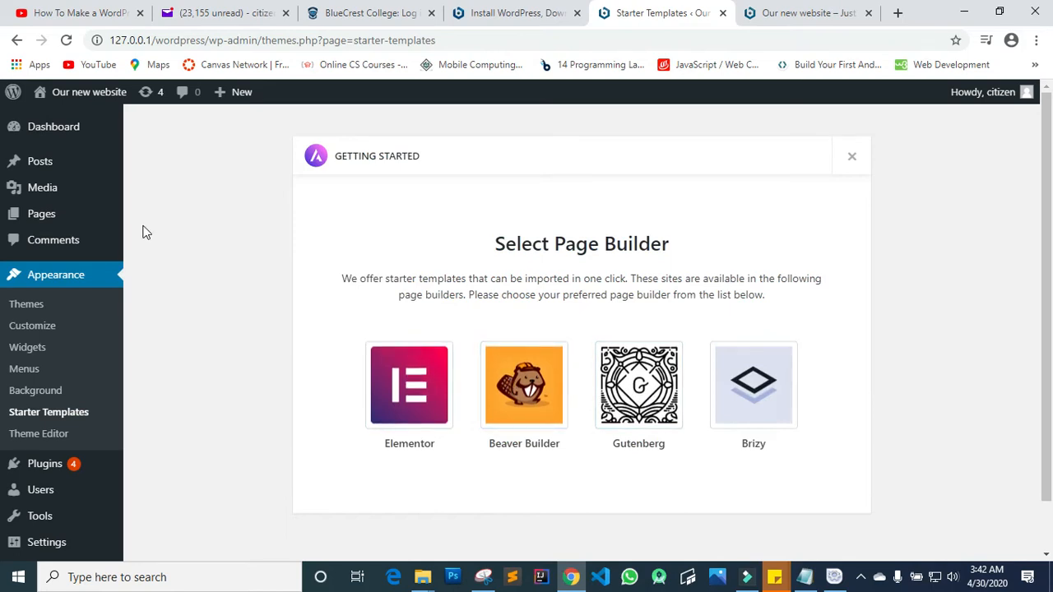
# - Return to the installed themes, open the page for adding new themes and browse the featured ones
pyautogui.click(37, 305)
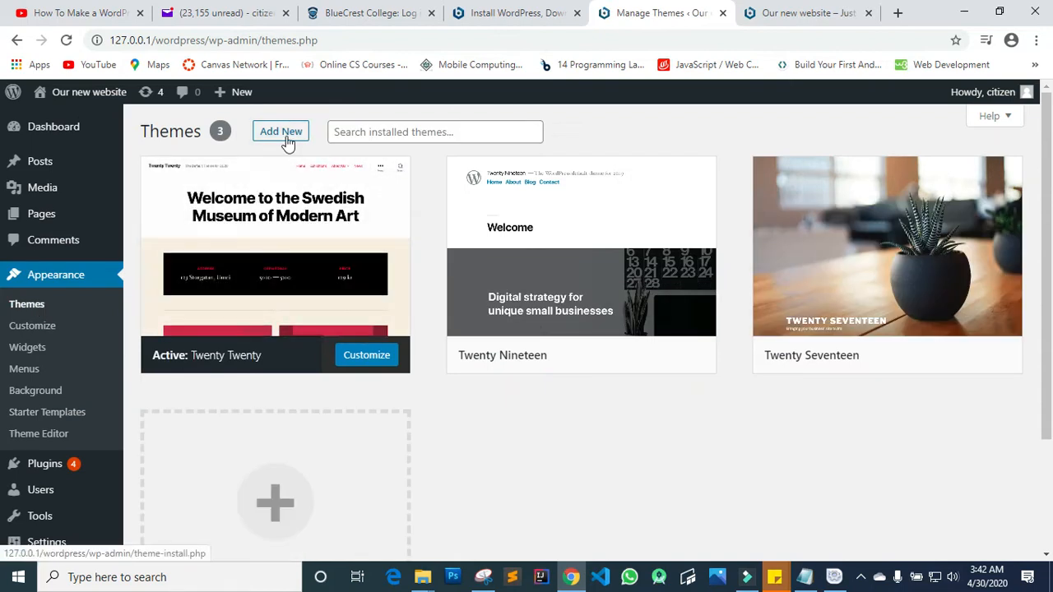
pyautogui.click(285, 133)
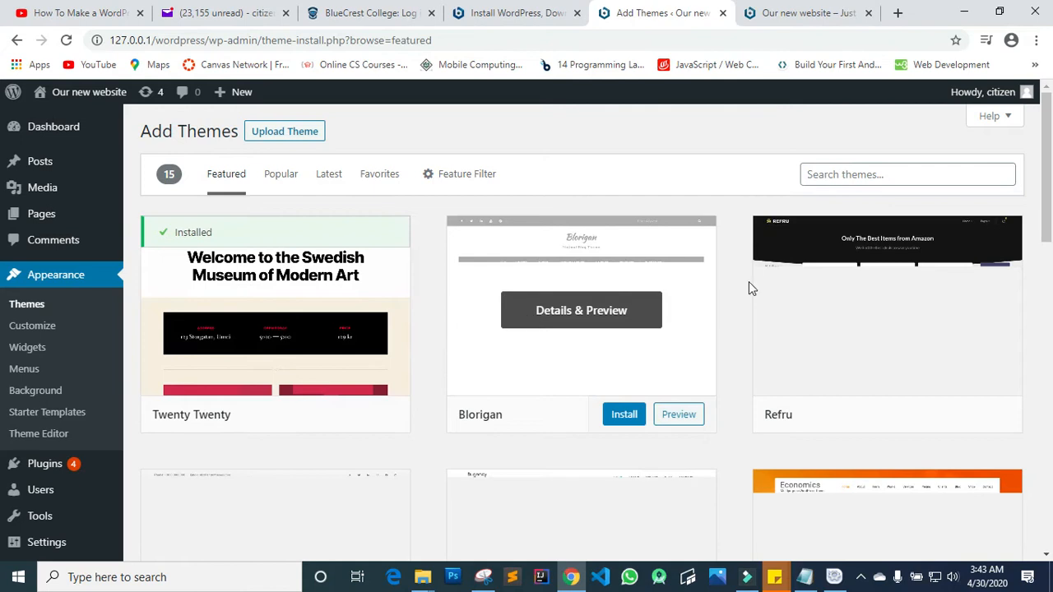
pyautogui.scroll(-3, 750, 281)
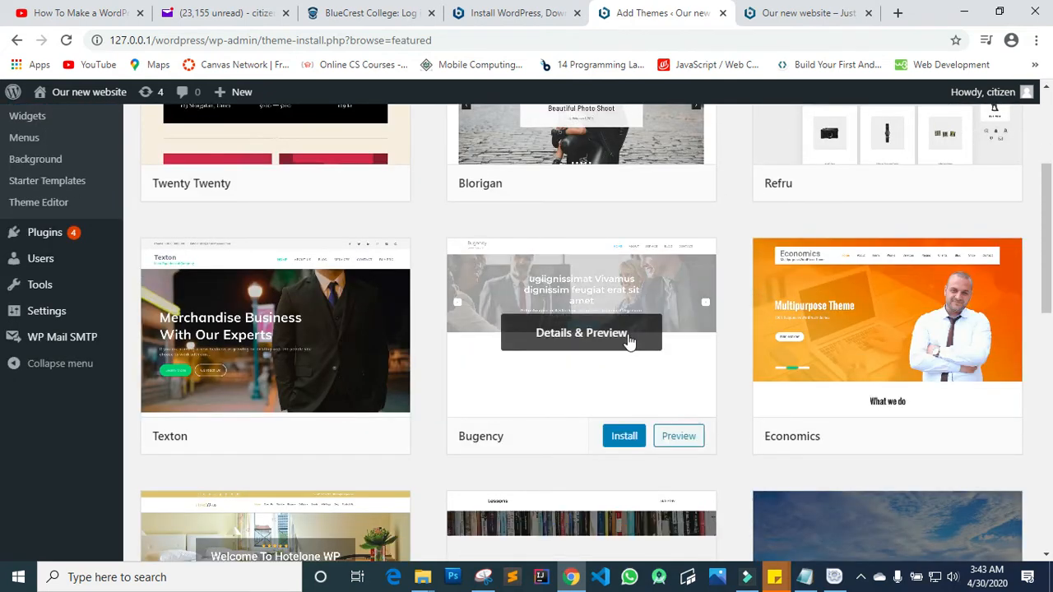
pyautogui.moveTo(877, 311)
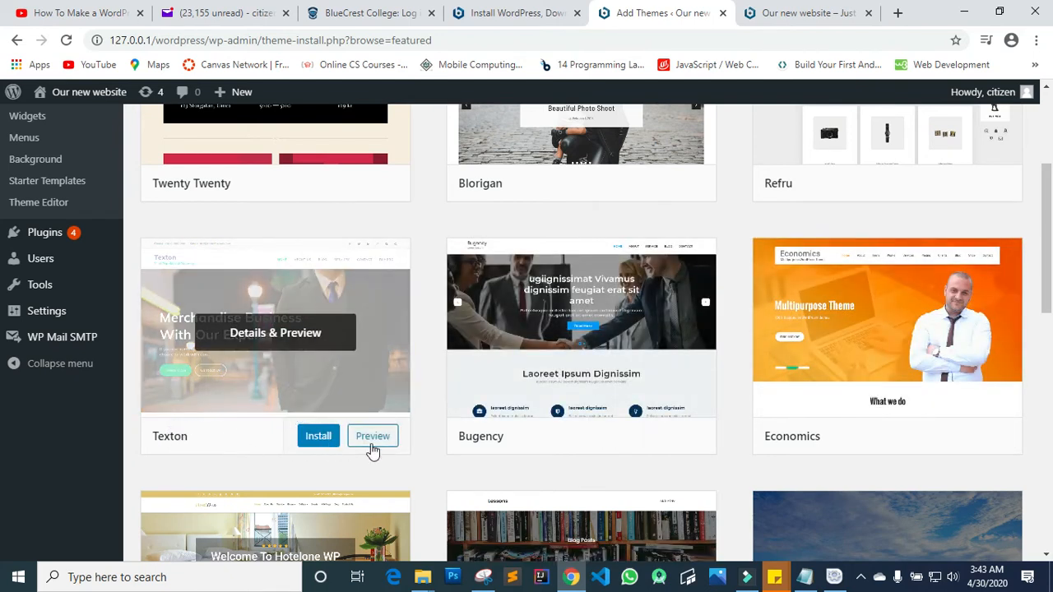
# - Open the preview of the Texton theme, examine it from header to footer, and close it without installing
pyautogui.rightClick(373, 451)
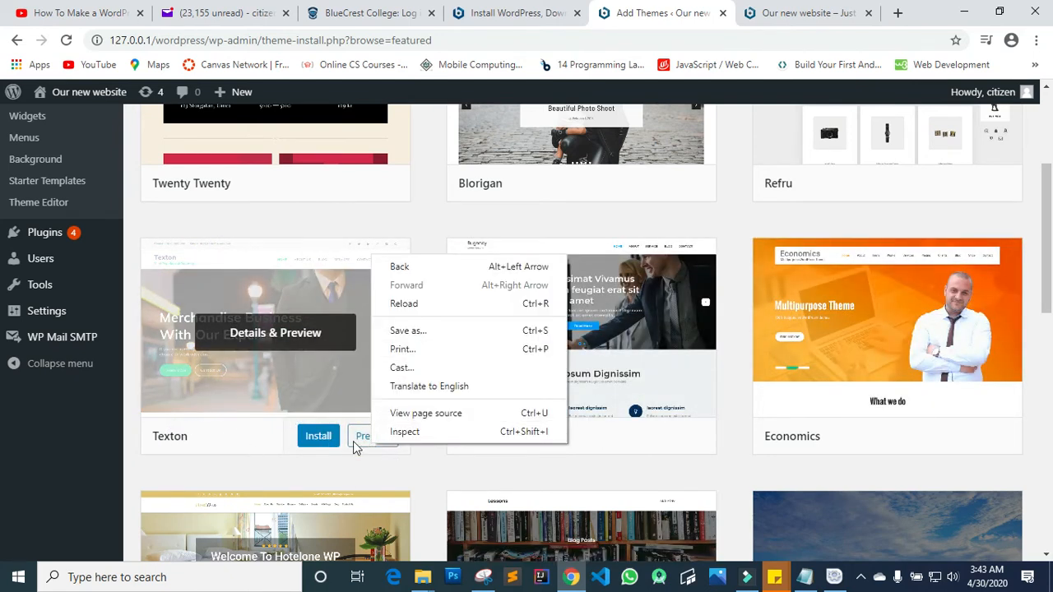
pyautogui.click(359, 452)
pyautogui.click(360, 452)
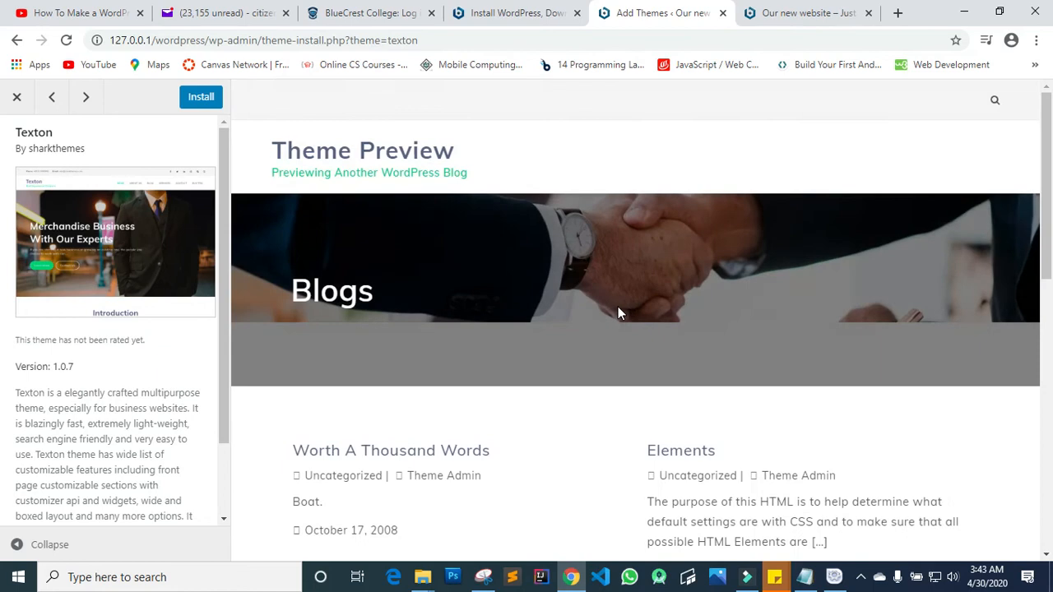
pyautogui.scroll(-8, 618, 308)
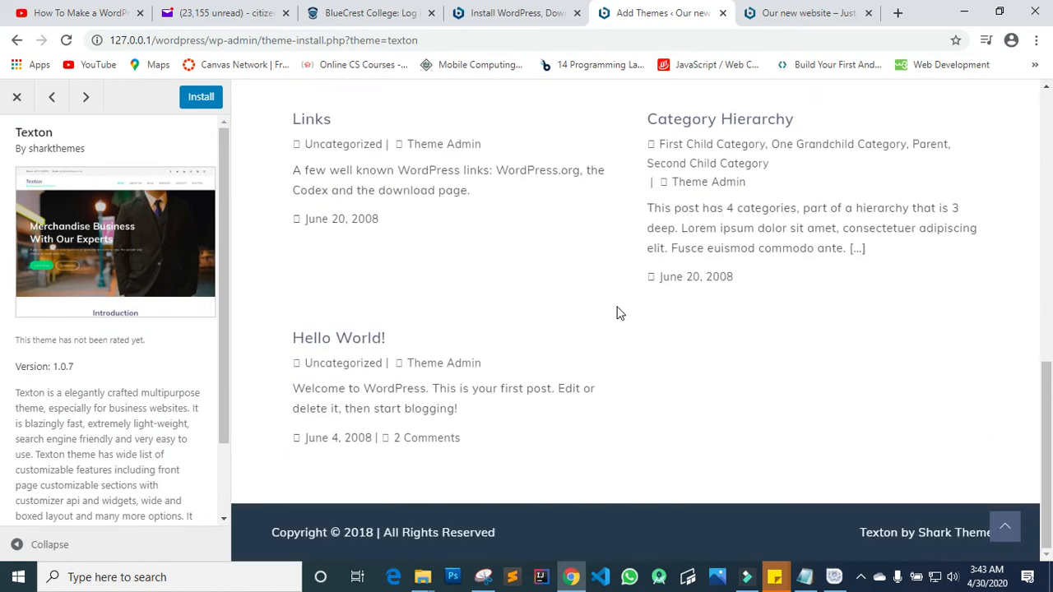
pyautogui.scroll(8, 618, 309)
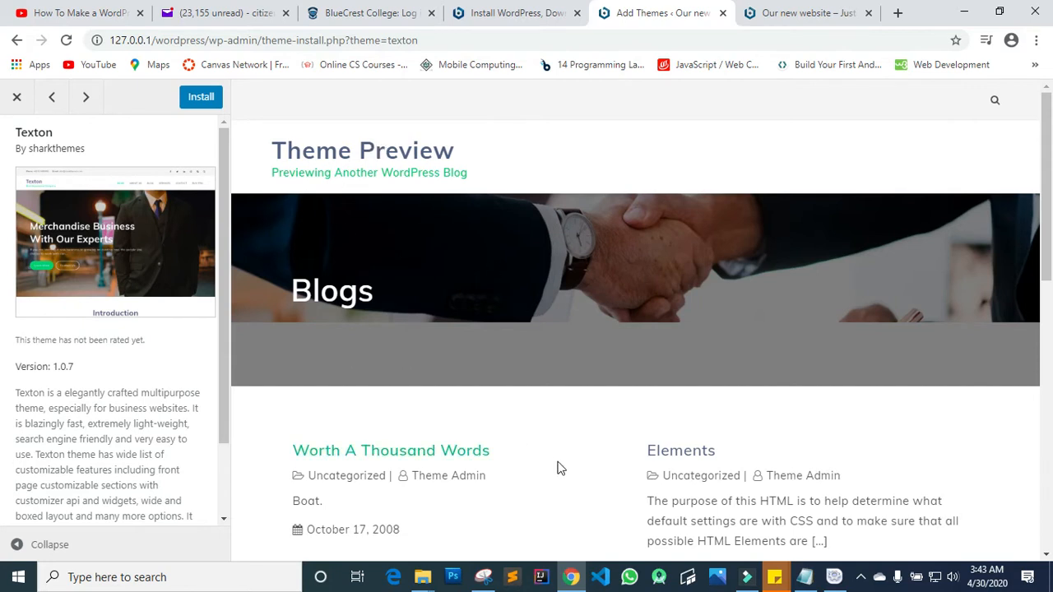
pyautogui.scroll(-2, 557, 468)
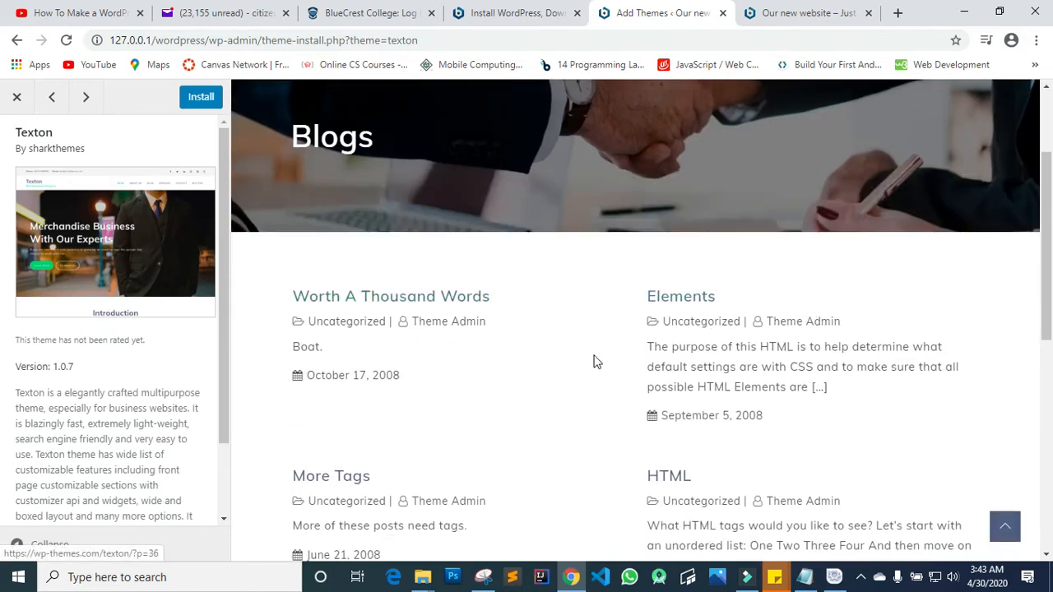
pyautogui.scroll(-3, 574, 373)
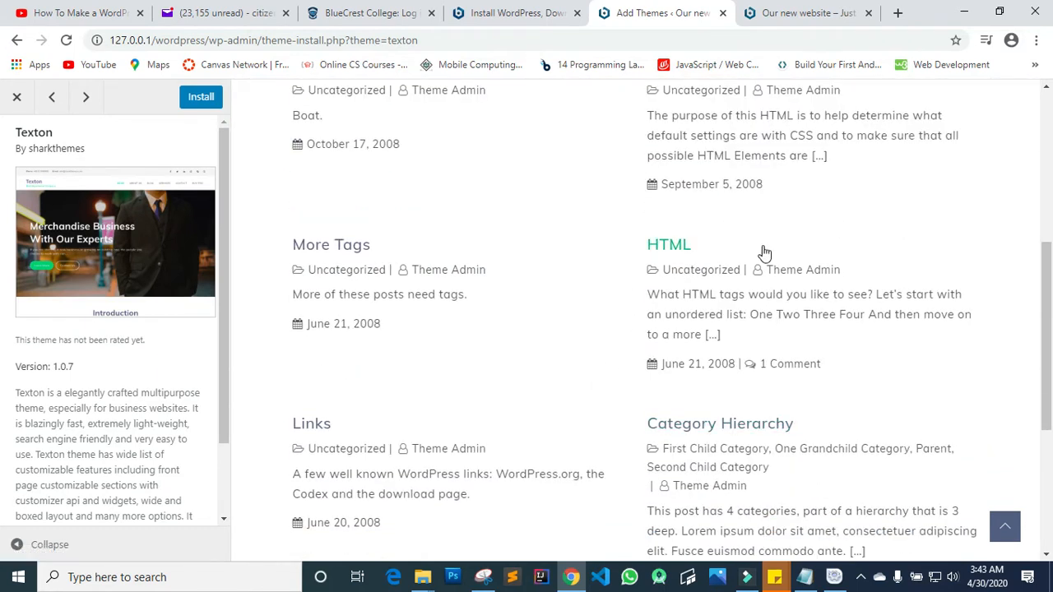
pyautogui.scroll(-4, 635, 365)
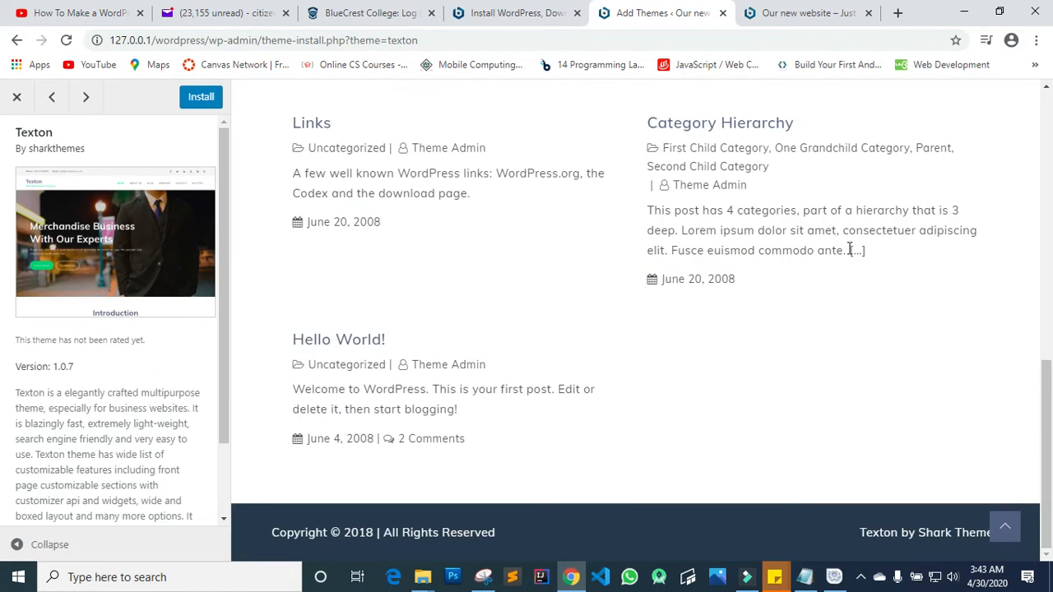
pyautogui.scroll(3, 543, 301)
pyautogui.scroll(-3, 390, 327)
pyautogui.scroll(6, 559, 333)
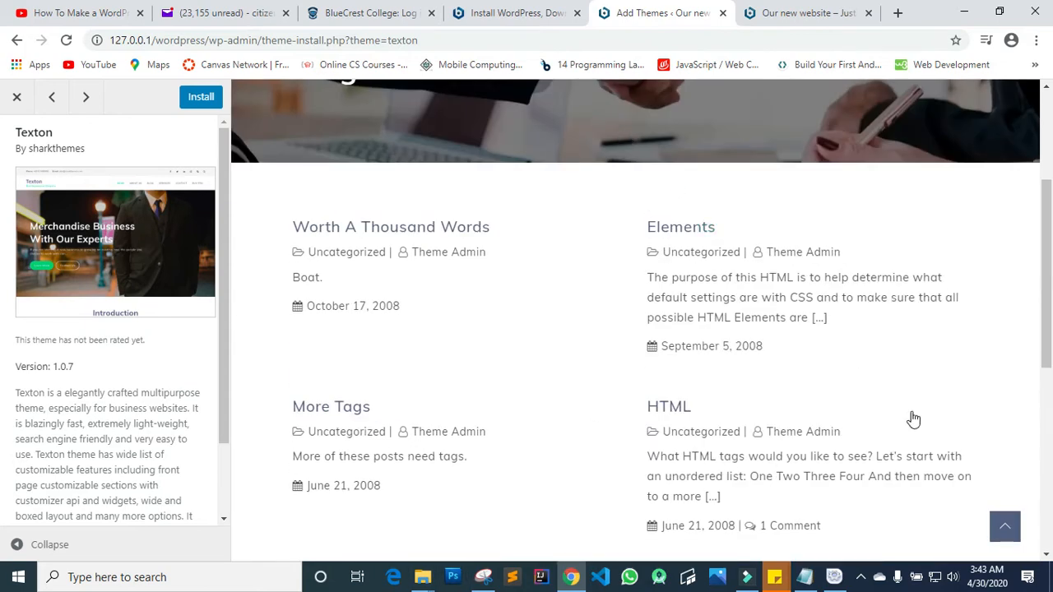
pyautogui.scroll(3, 752, 310)
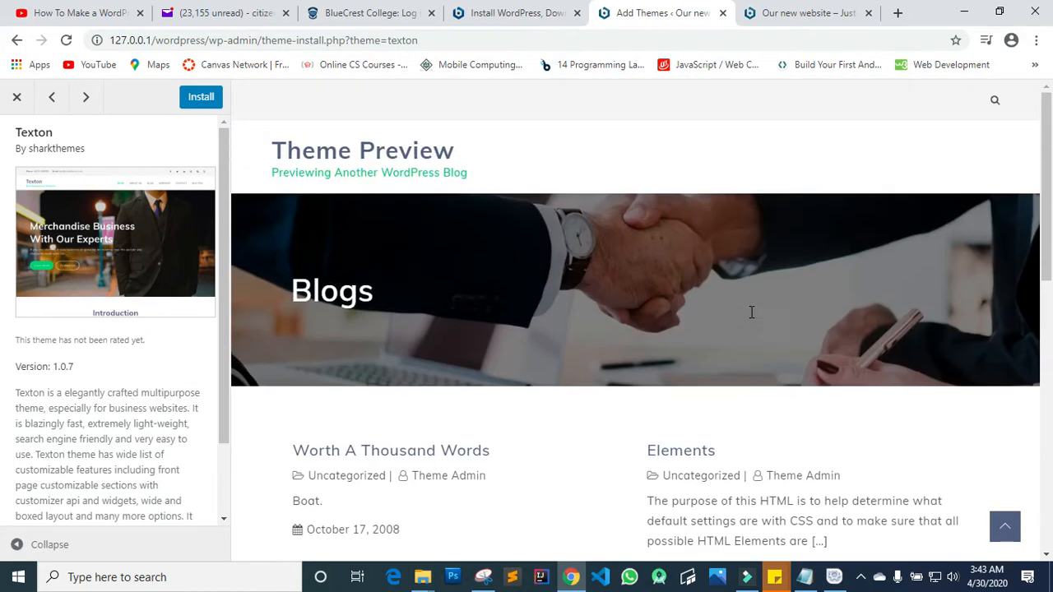
pyautogui.click(17, 97)
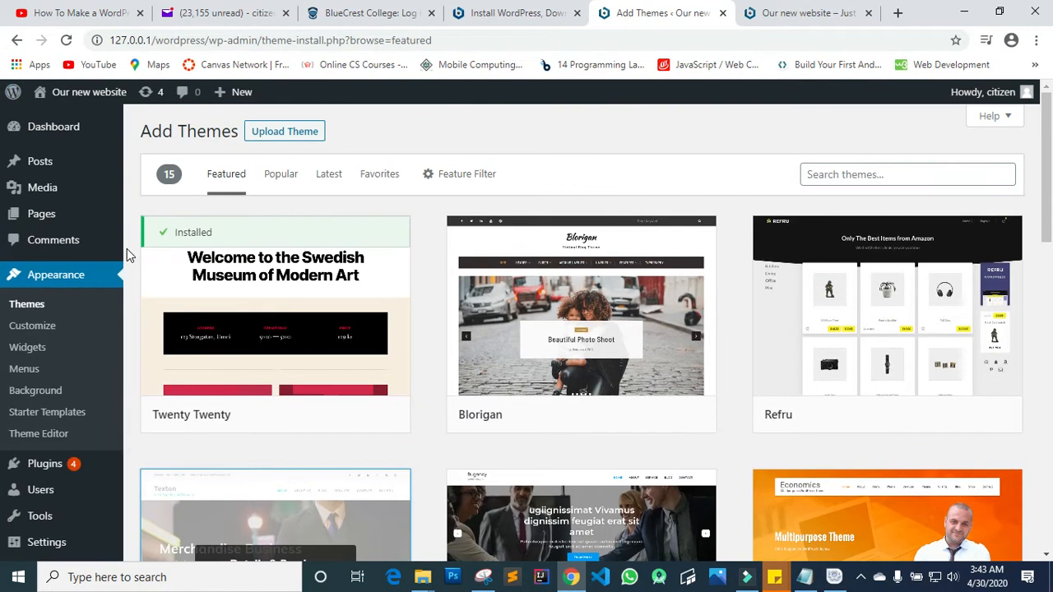
# - Move both the Privacy Policy and Sample Page pages to the trash with one bulk action
pyautogui.click(71, 212)
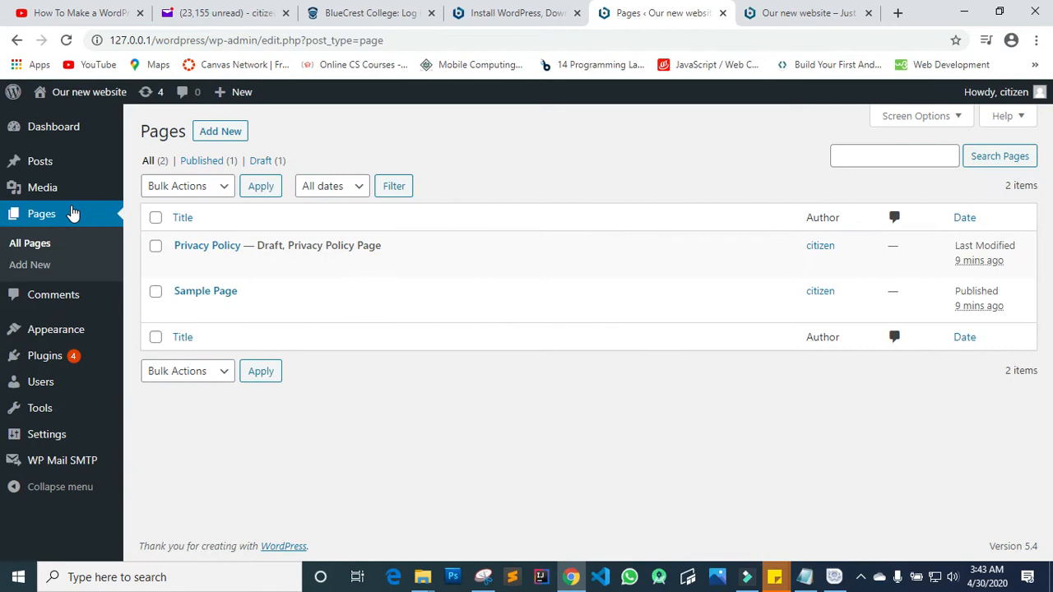
pyautogui.click(155, 292)
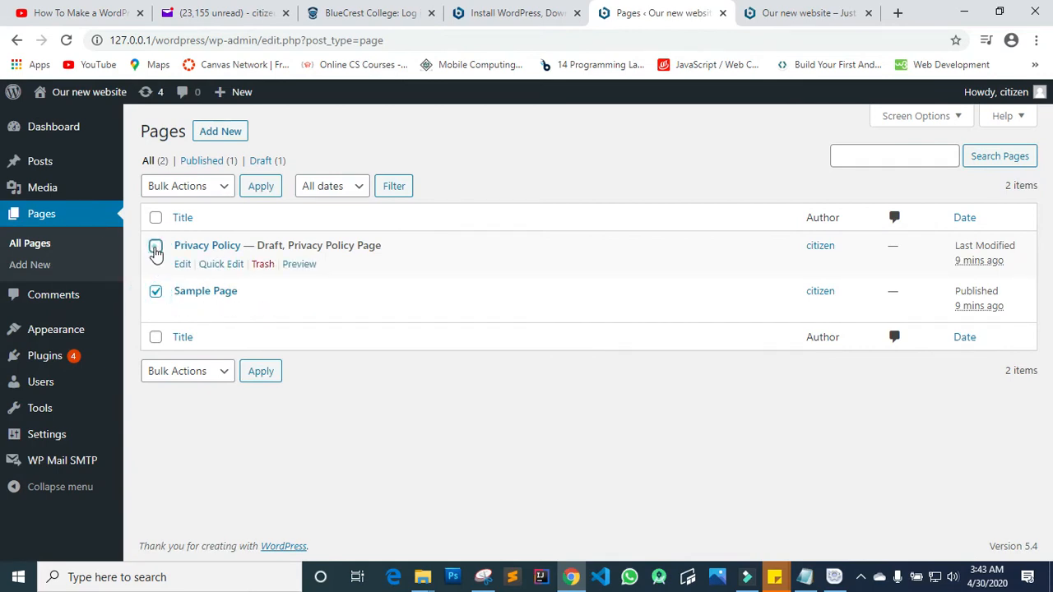
pyautogui.click(156, 246)
pyautogui.click(224, 189)
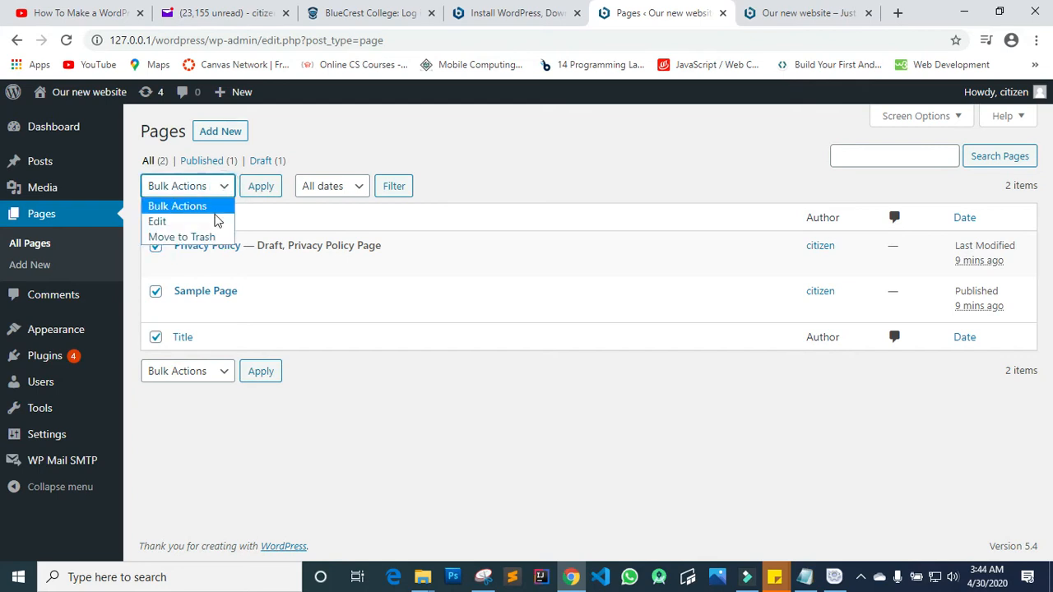
pyautogui.click(183, 237)
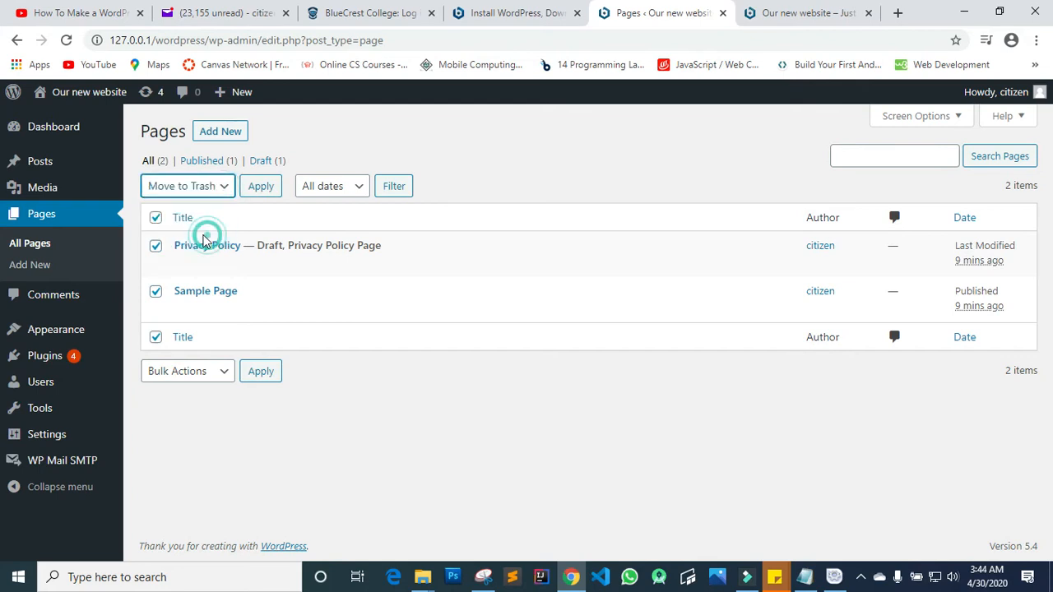
pyautogui.click(263, 187)
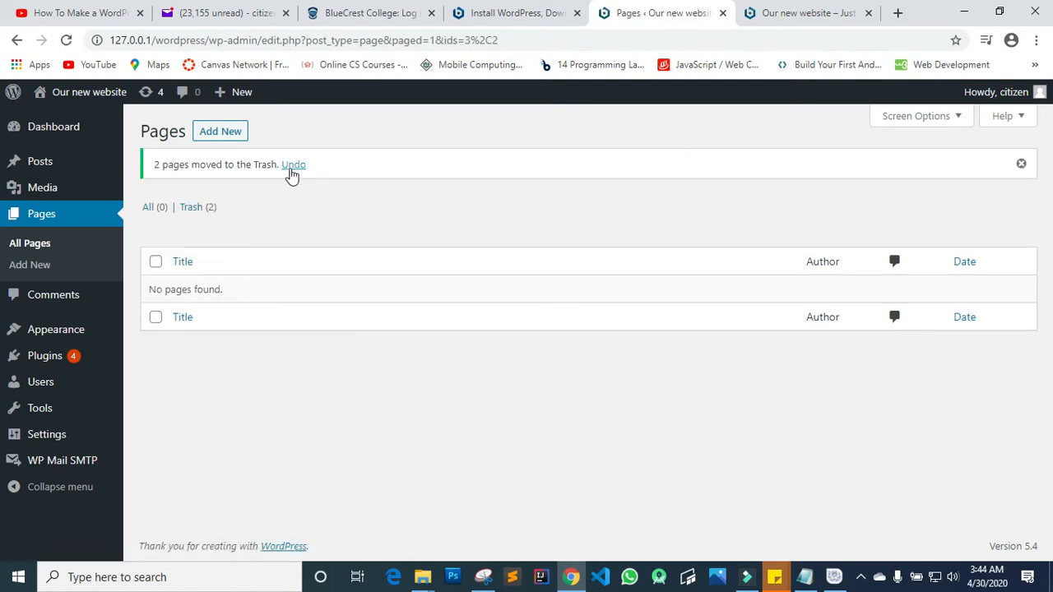
# - Permanently delete both pages in the pages trash with one bulk action
pyautogui.click(196, 209)
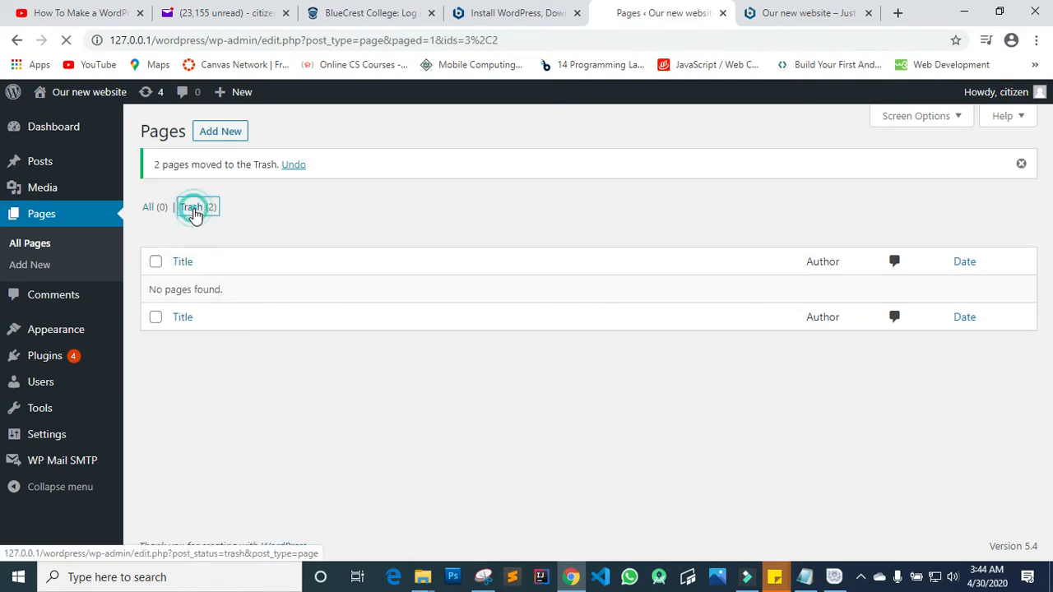
pyautogui.click(242, 187)
pyautogui.click(197, 237)
pyautogui.click(155, 218)
pyautogui.click(284, 186)
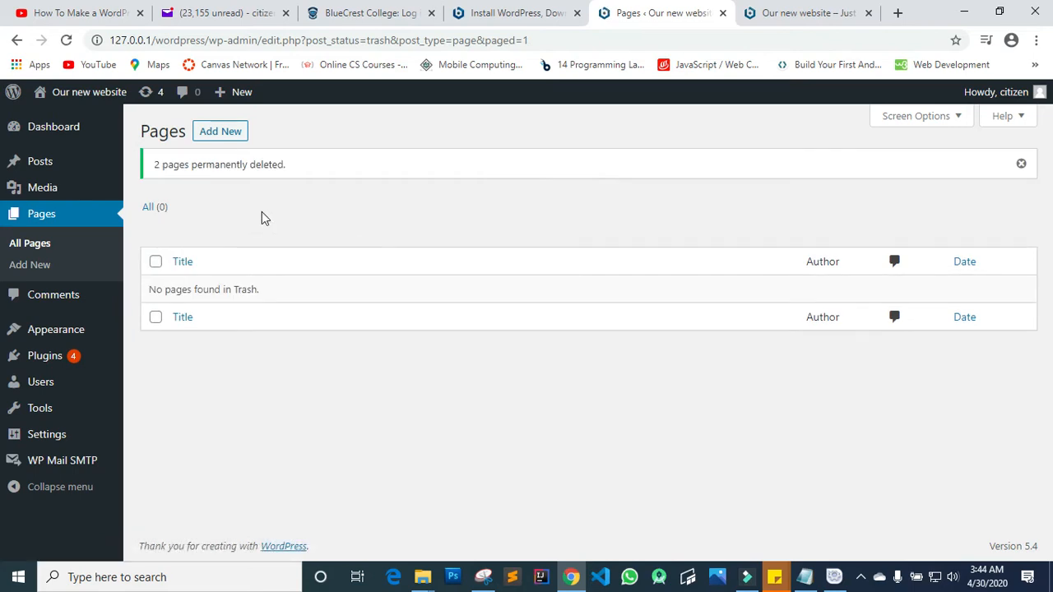
# - Move the "Hello world!" post to the trash and delete it permanently from there
pyautogui.click(53, 169)
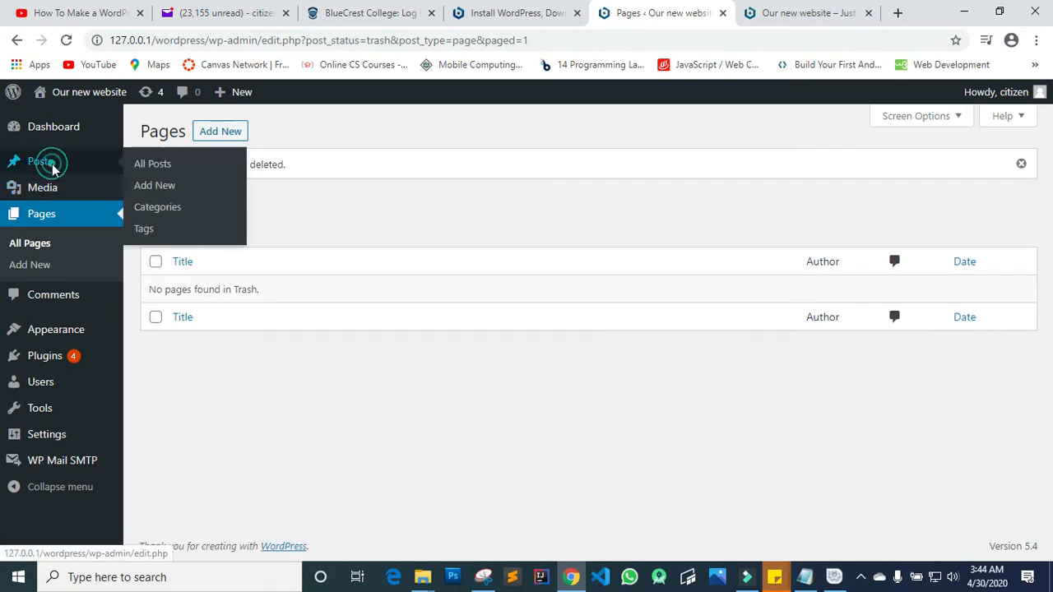
pyautogui.moveTo(186, 243)
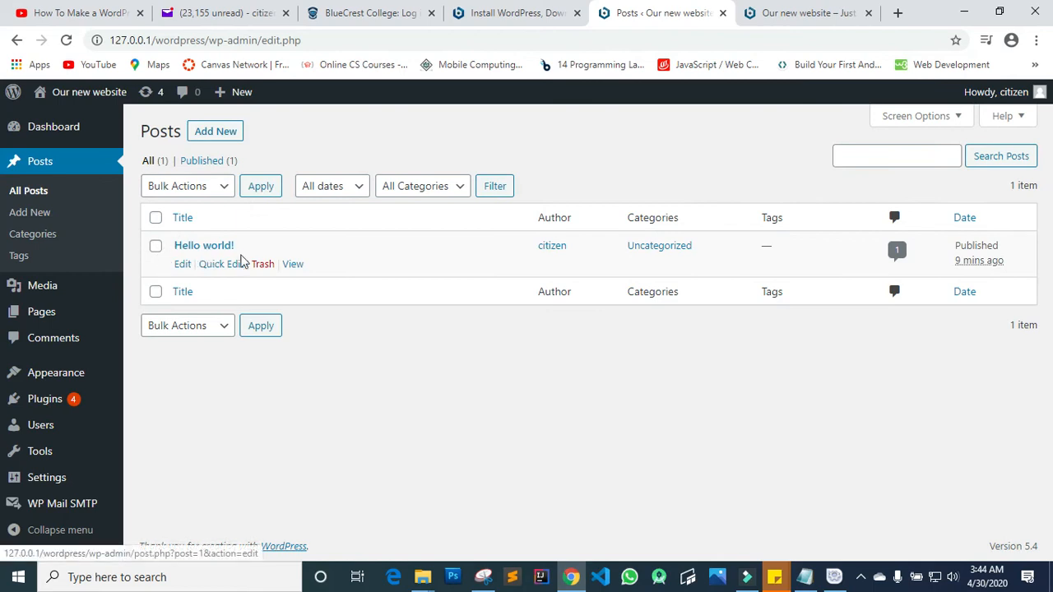
pyautogui.click(262, 265)
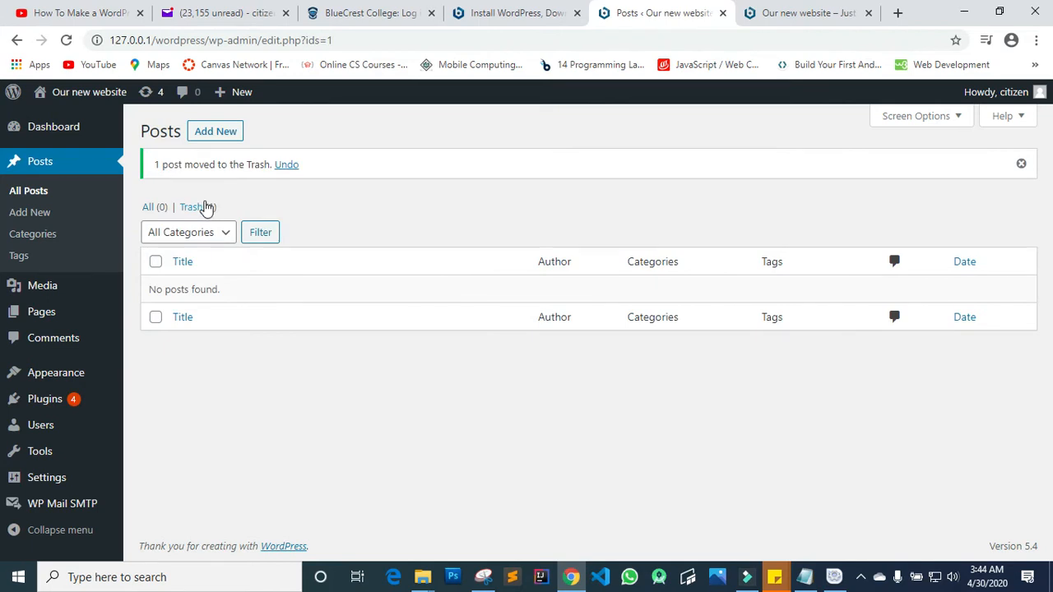
pyautogui.click(200, 206)
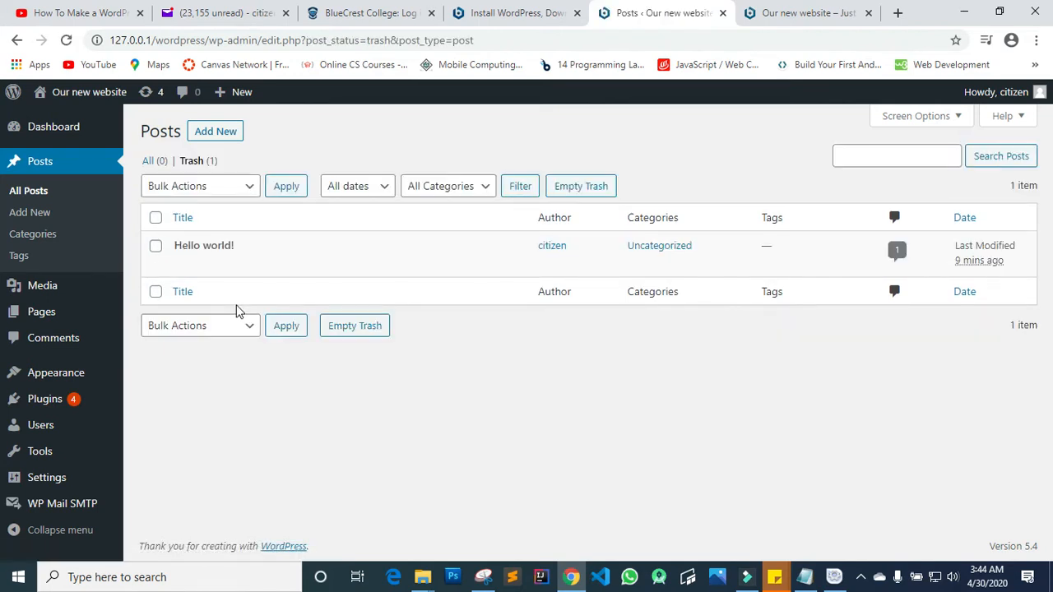
pyautogui.click(156, 246)
pyautogui.click(274, 264)
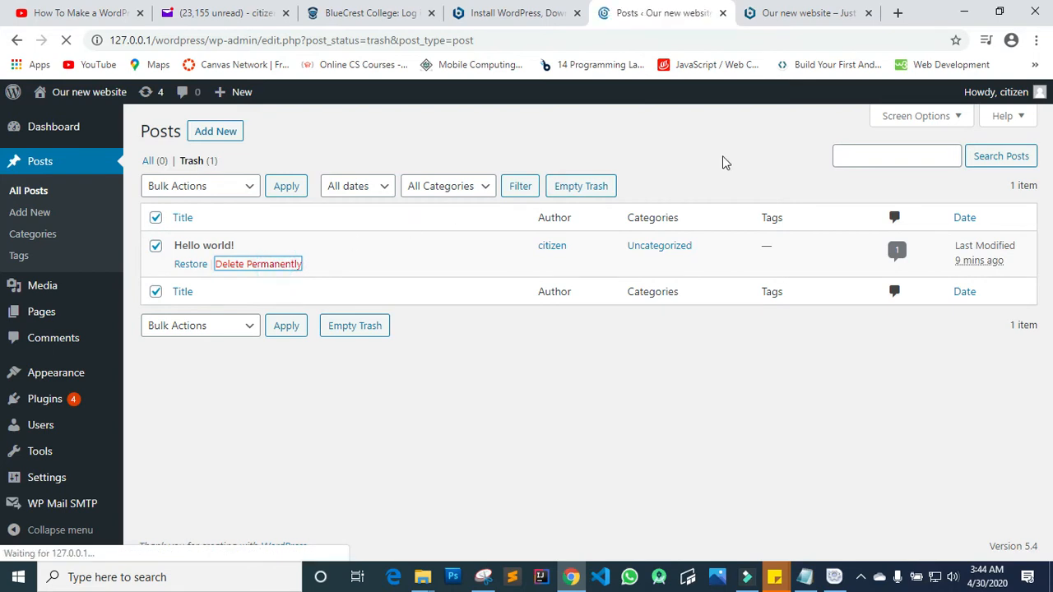
# - Check the media library, and browse the featured themes on the page for adding new themes
pyautogui.click(53, 292)
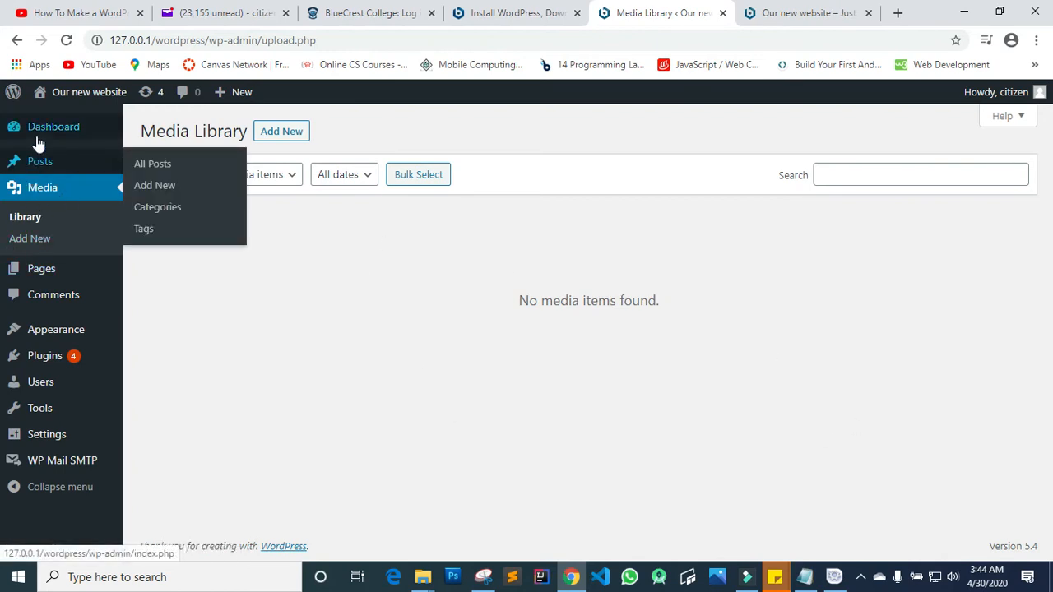
pyautogui.click(70, 331)
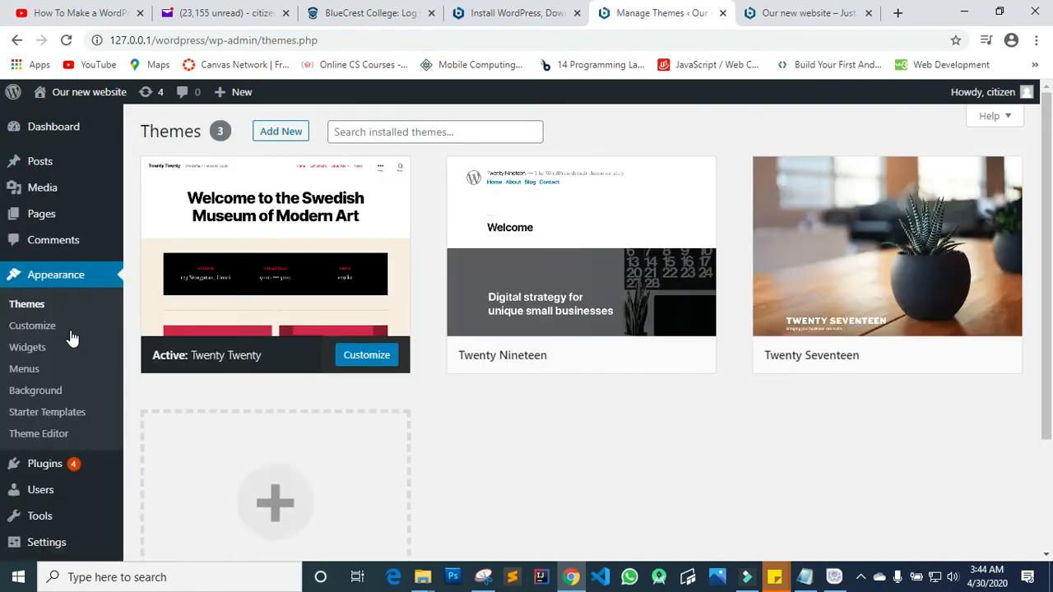
pyautogui.scroll(-3, 827, 420)
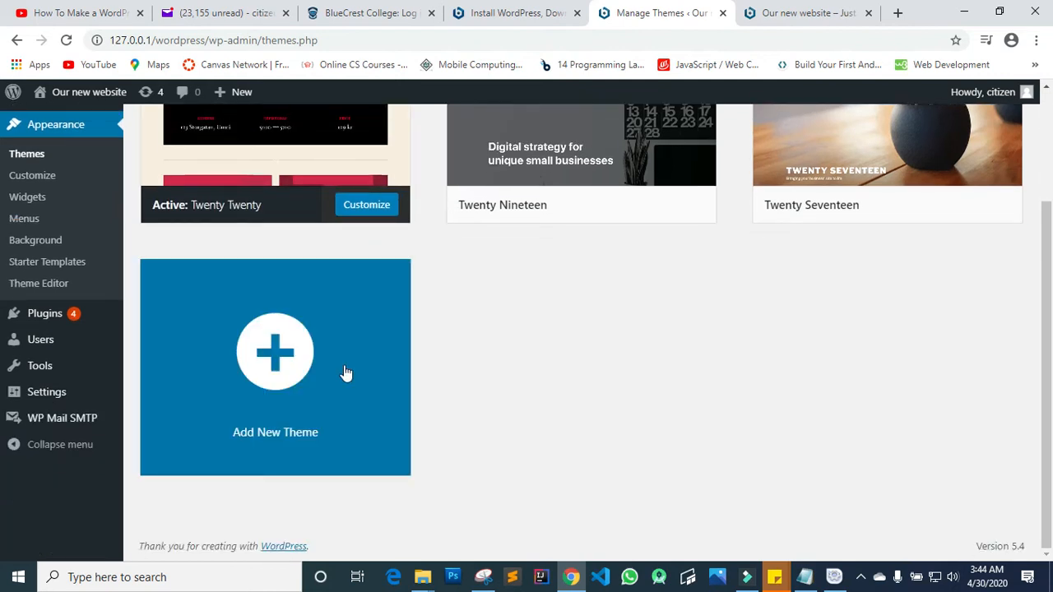
pyautogui.click(291, 357)
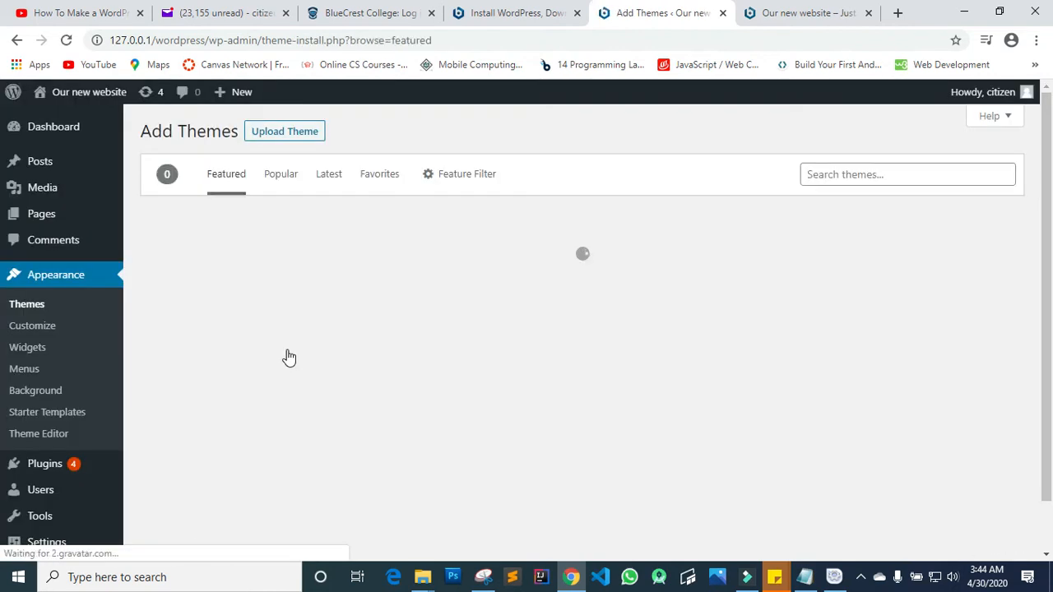
pyautogui.scroll(-4, 584, 353)
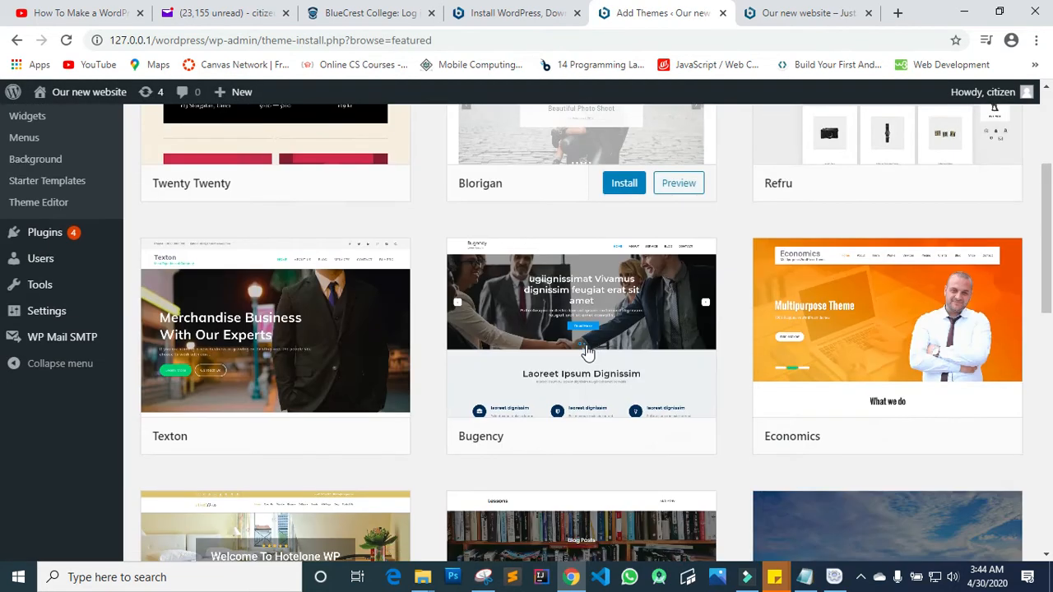
pyautogui.scroll(1, 587, 352)
pyautogui.scroll(-3, 587, 352)
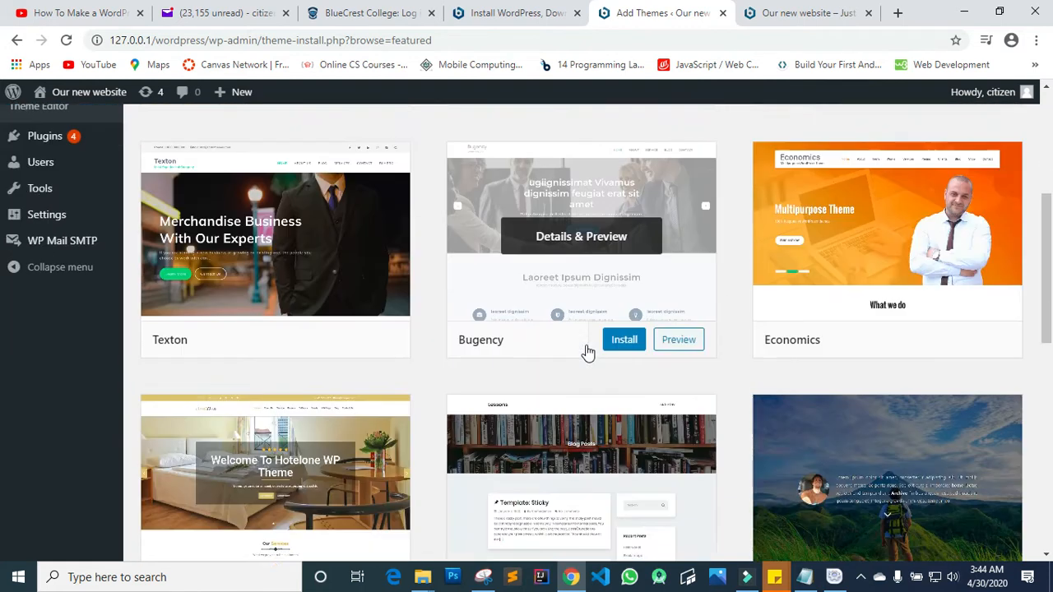
pyautogui.scroll(-2, 586, 352)
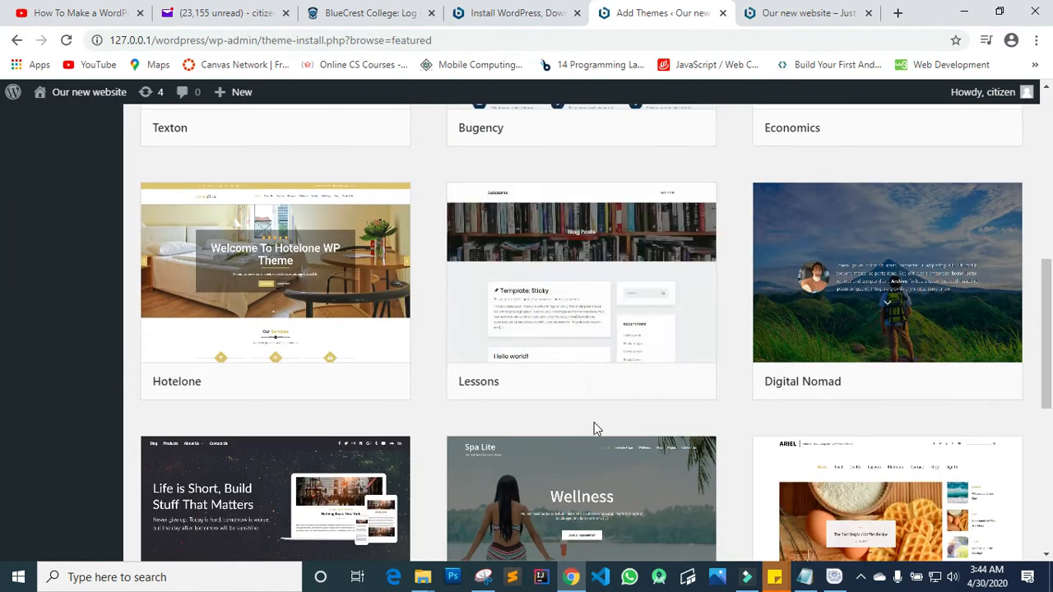
# - Open the preview of the Lessons theme, read its rating and description, and close it without installing
pyautogui.moveTo(623, 304)
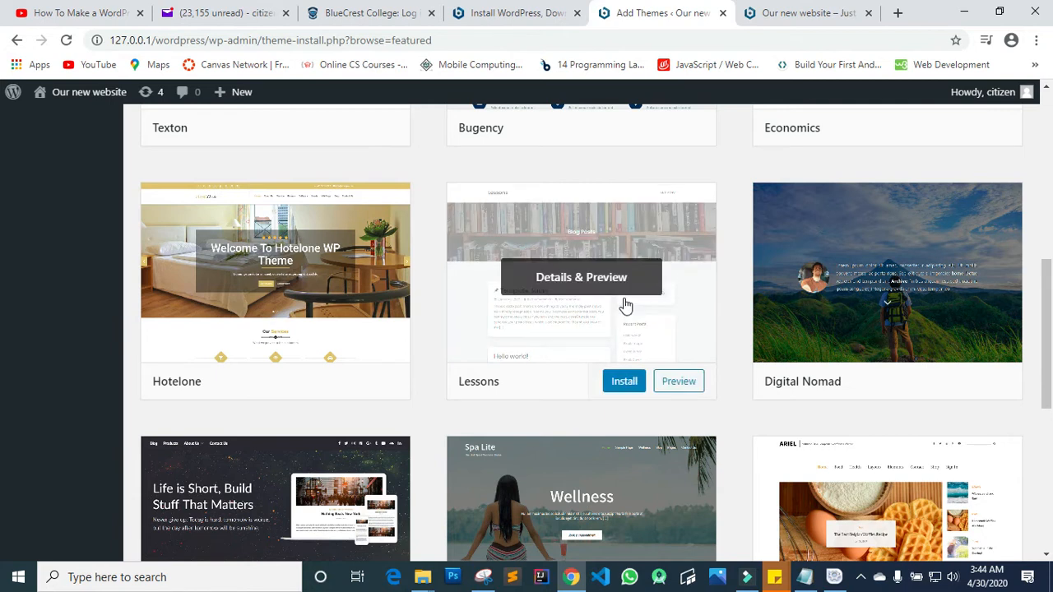
pyautogui.click(686, 382)
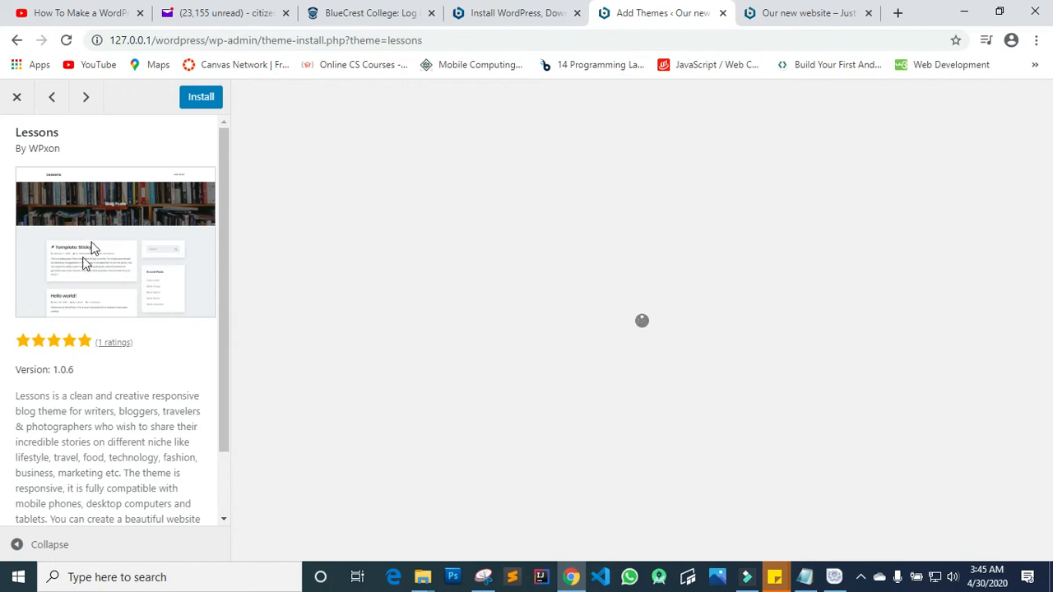
pyautogui.scroll(-2, 79, 361)
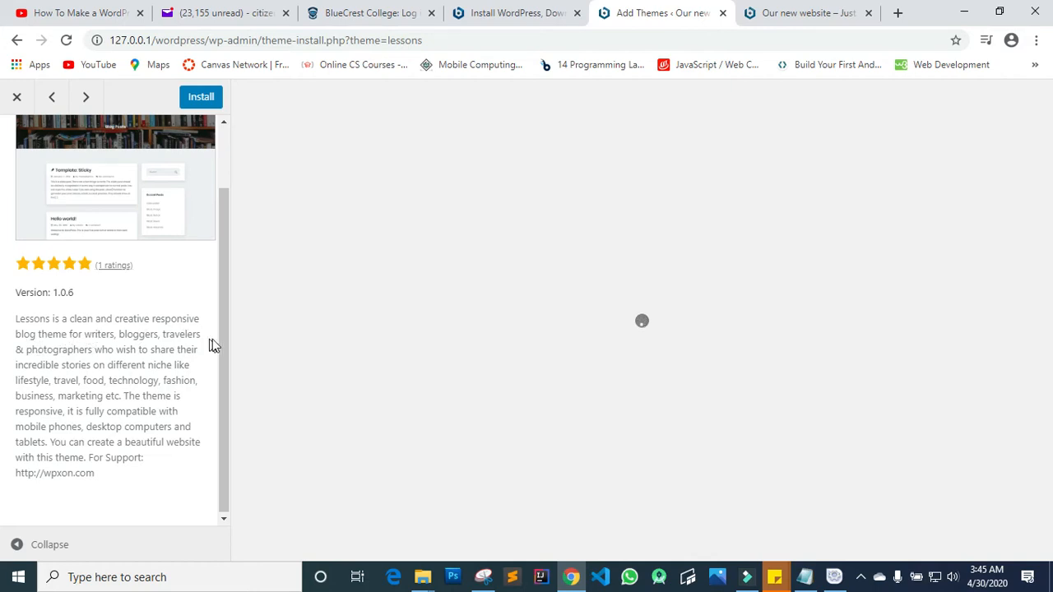
pyautogui.scroll(-1, 151, 433)
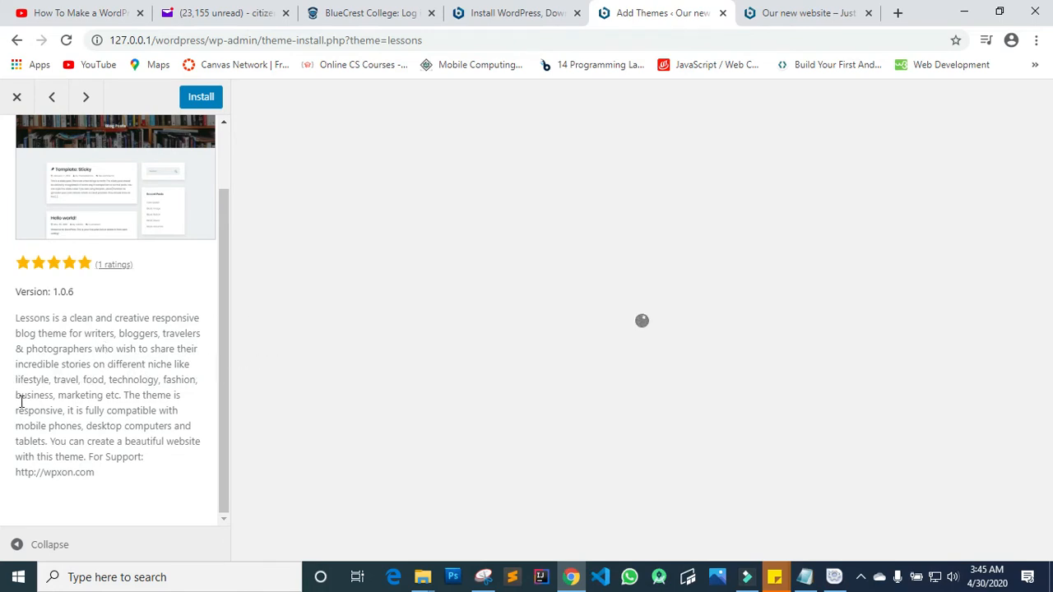
pyautogui.scroll(2, 132, 301)
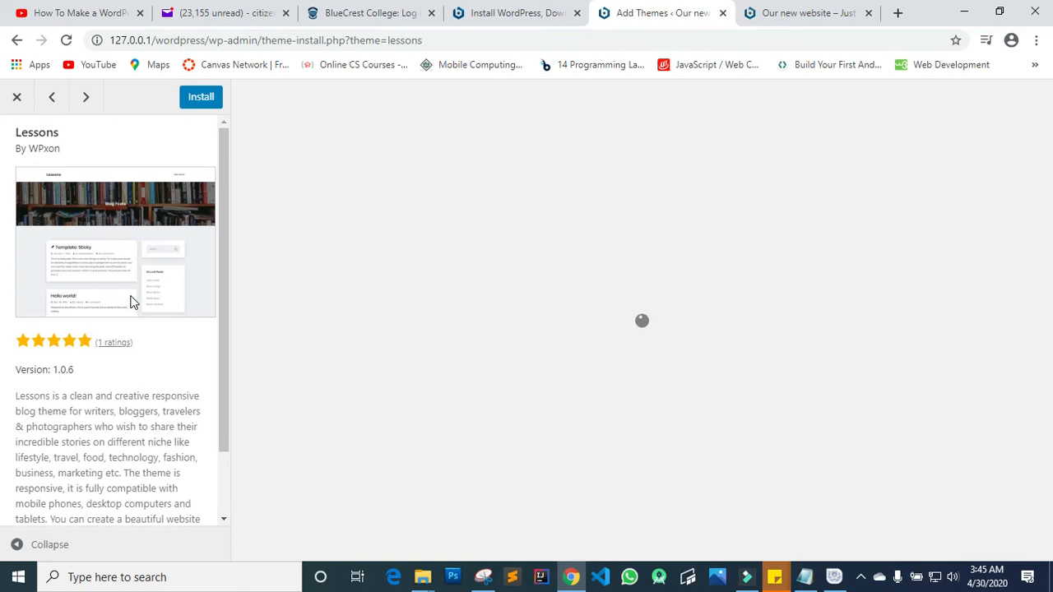
pyautogui.scroll(-2, 145, 257)
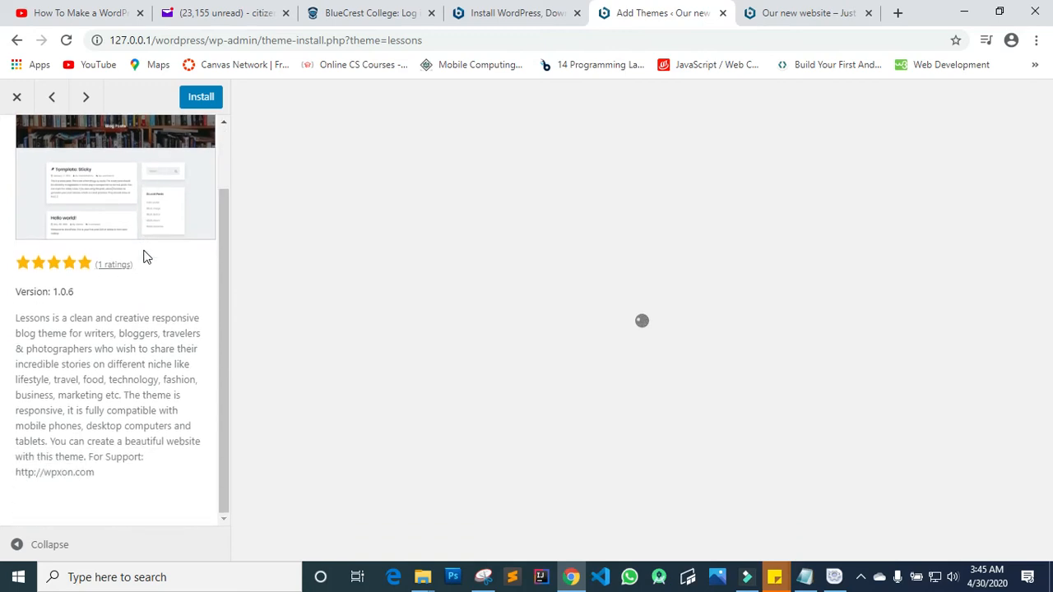
pyautogui.scroll(2, 145, 257)
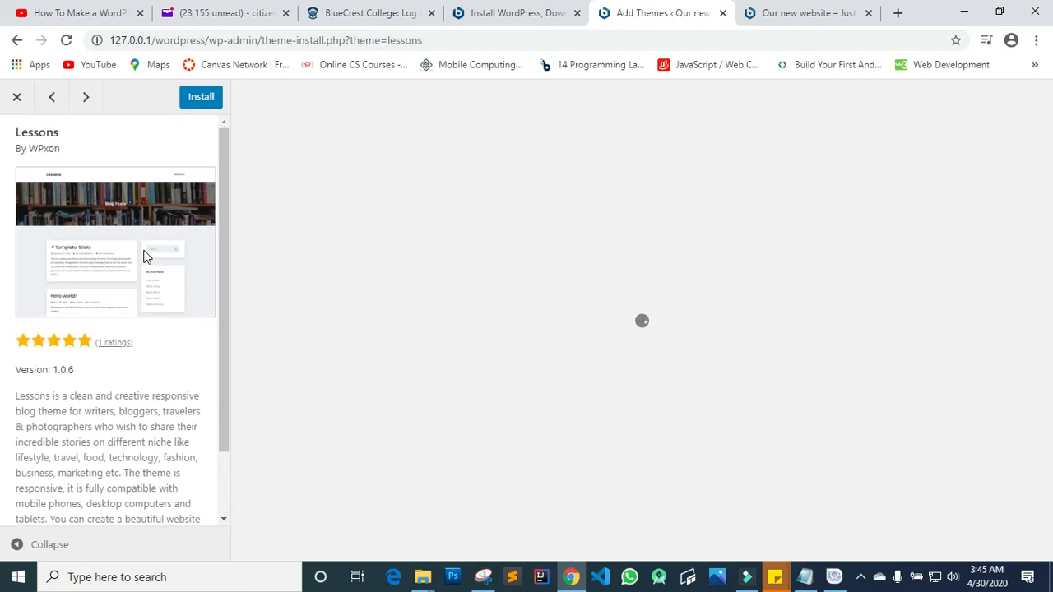
pyautogui.click(18, 99)
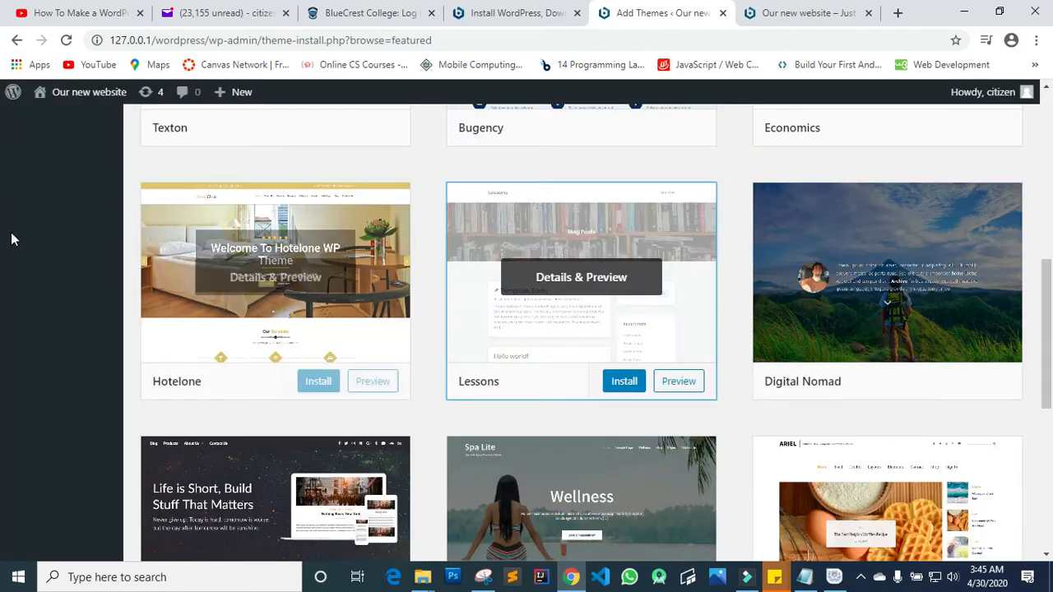
# - Open the Starter Templates library and browse the Elementor site templates
pyautogui.scroll(7, 447, 236)
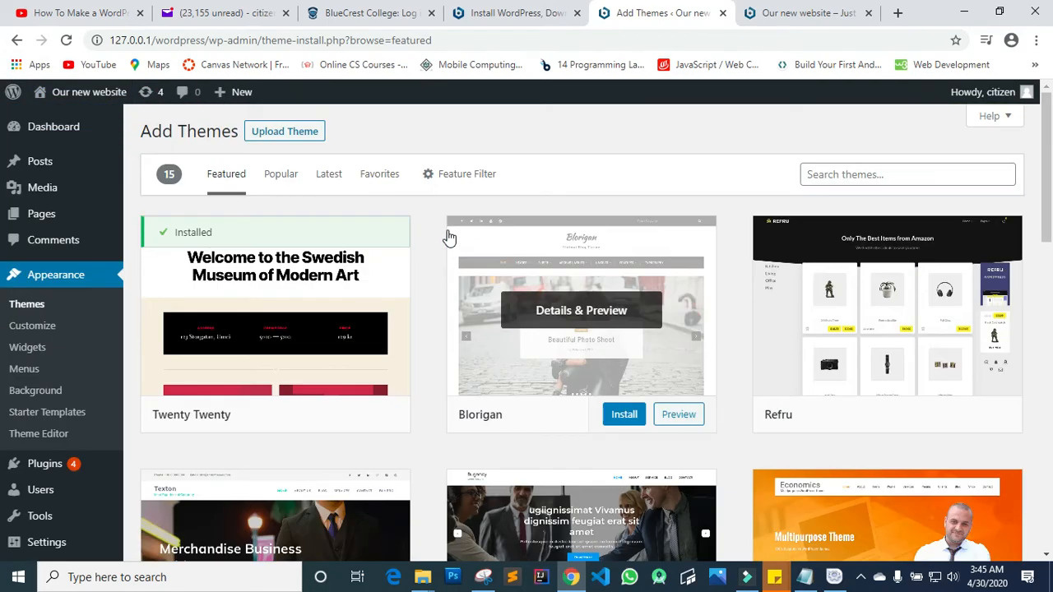
pyautogui.click(71, 413)
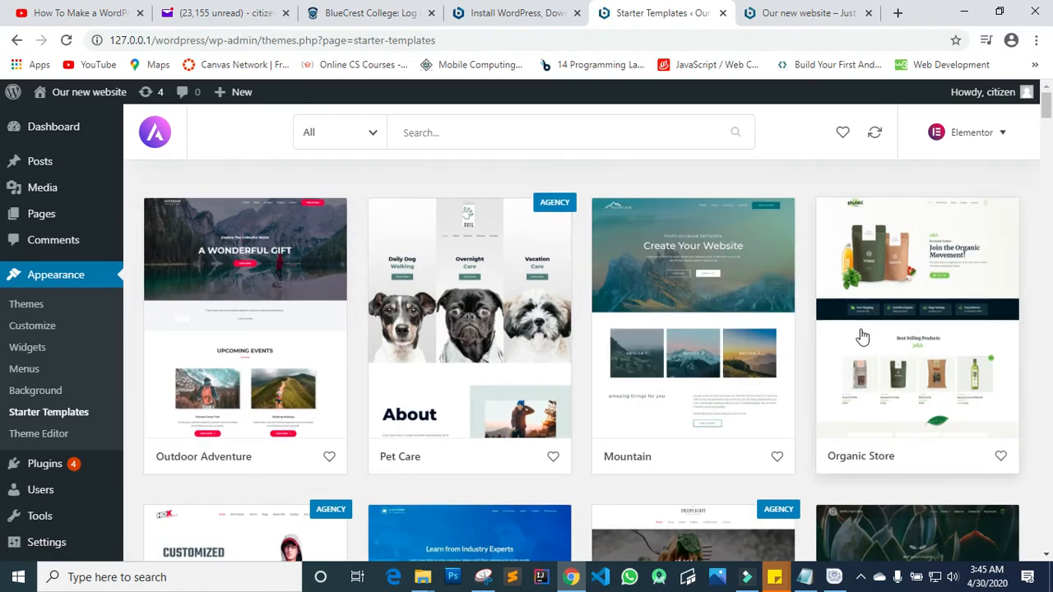
pyautogui.scroll(-4, 766, 353)
pyautogui.scroll(-5, 765, 353)
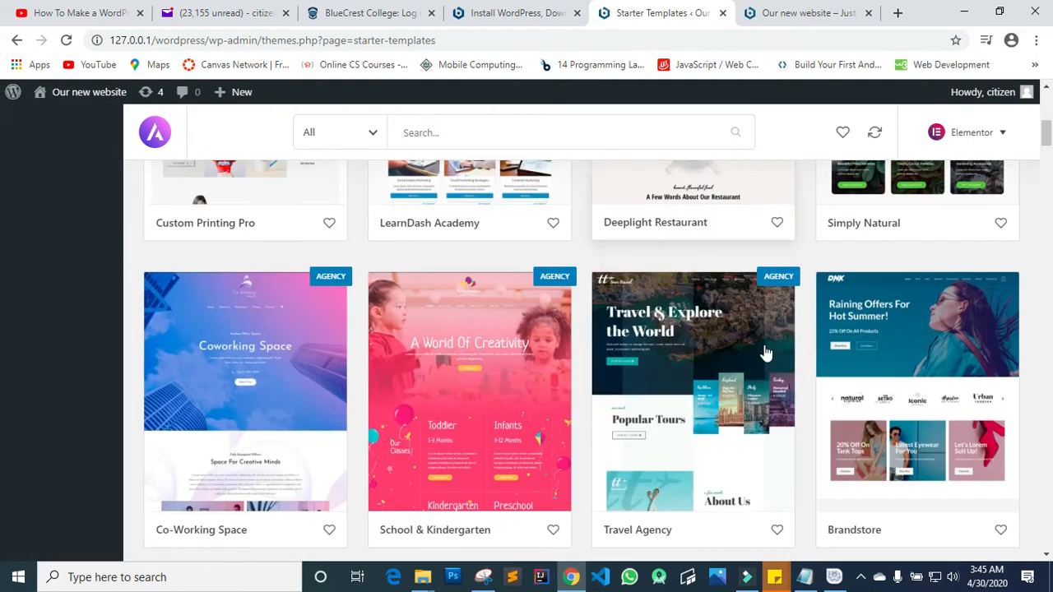
pyautogui.scroll(2, 766, 353)
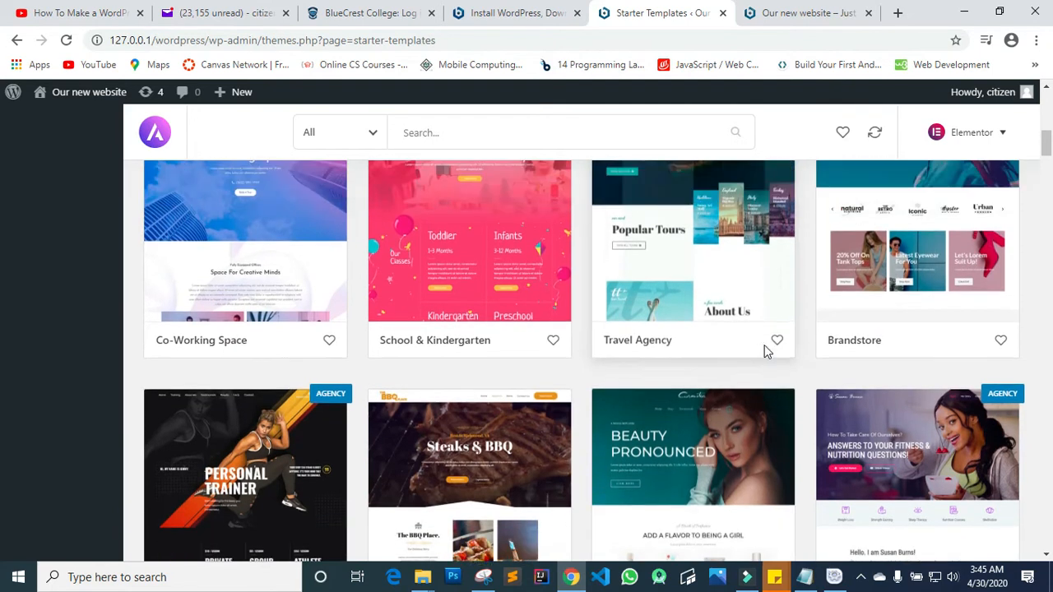
# - Open the Brandstore template, view its About and Contact Us page templates, and reselect its Home page
pyautogui.click(870, 463)
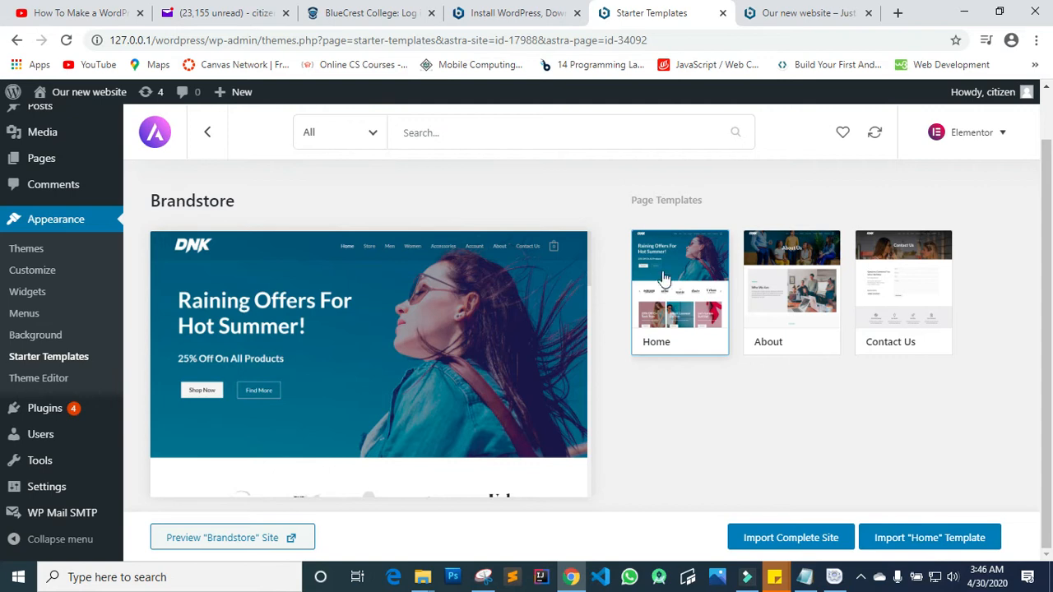
pyautogui.click(791, 275)
pyautogui.click(914, 297)
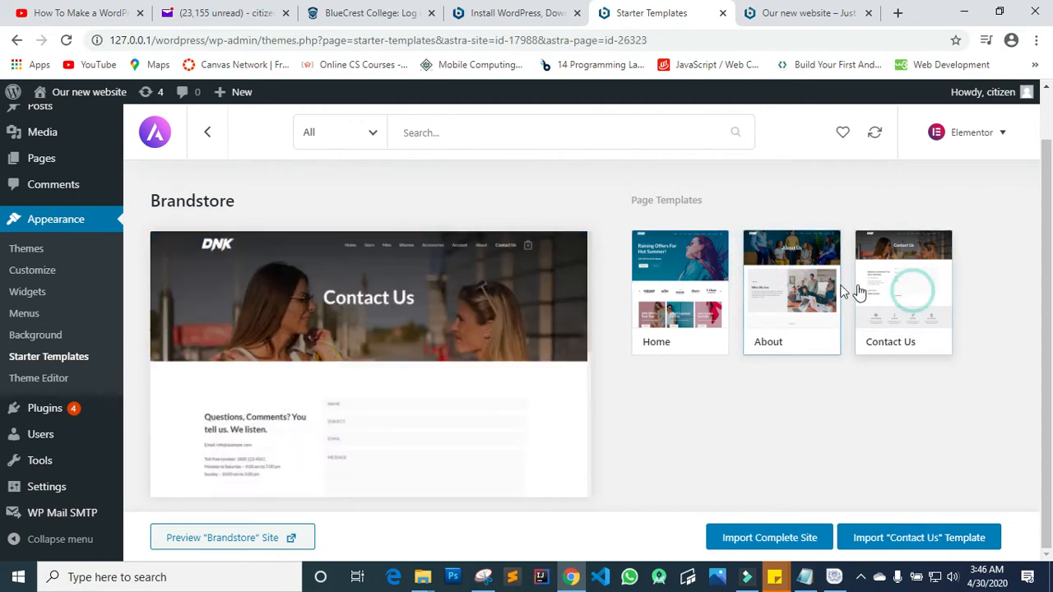
pyautogui.click(681, 278)
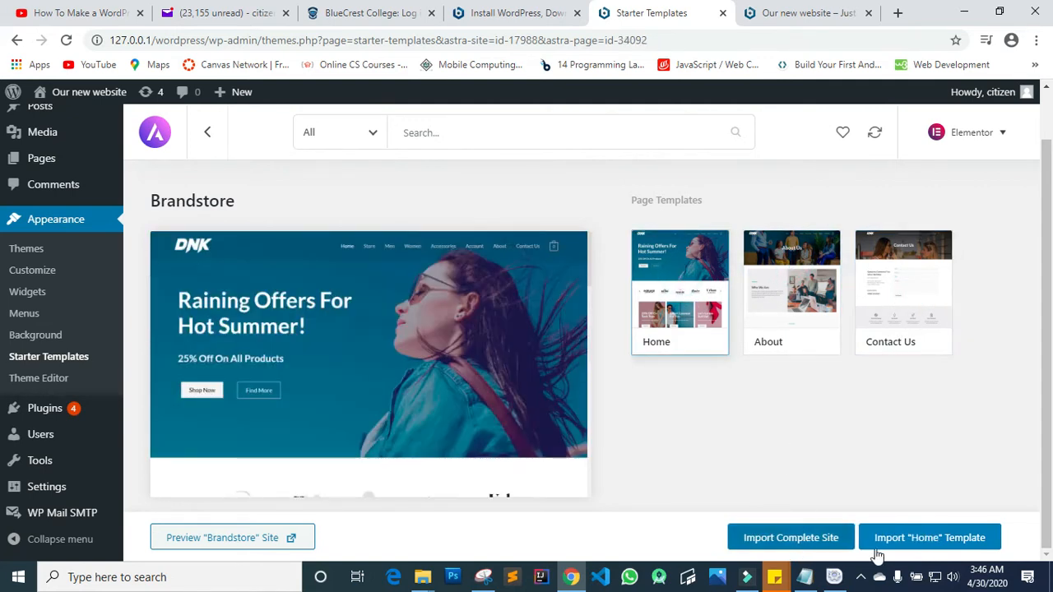
# - Import the complete Brandstore site with the Astra theme, customizer settings, widgets, required plugins and content
pyautogui.click(804, 544)
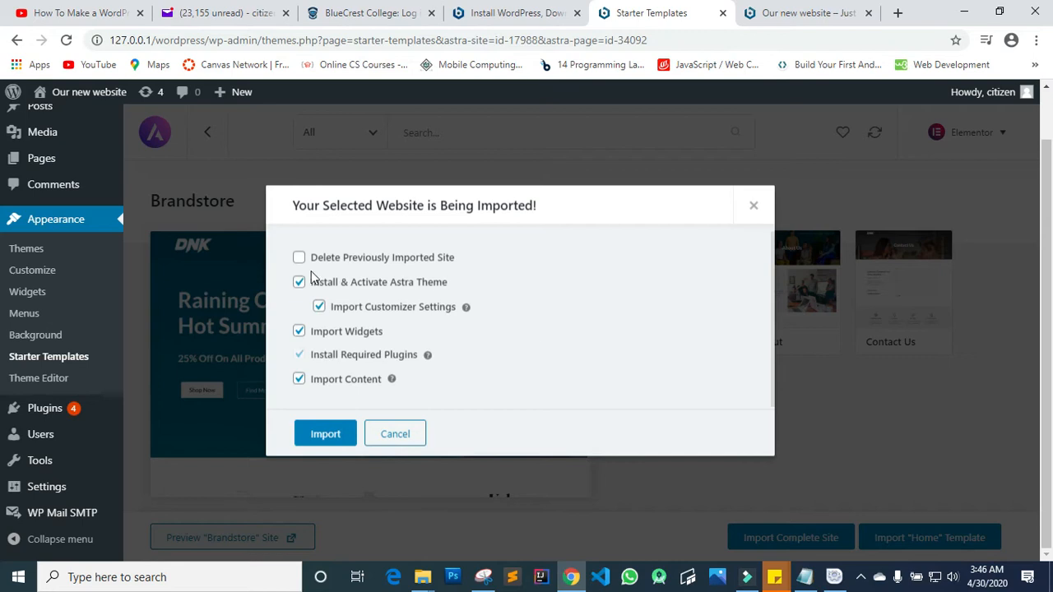
pyautogui.click(325, 436)
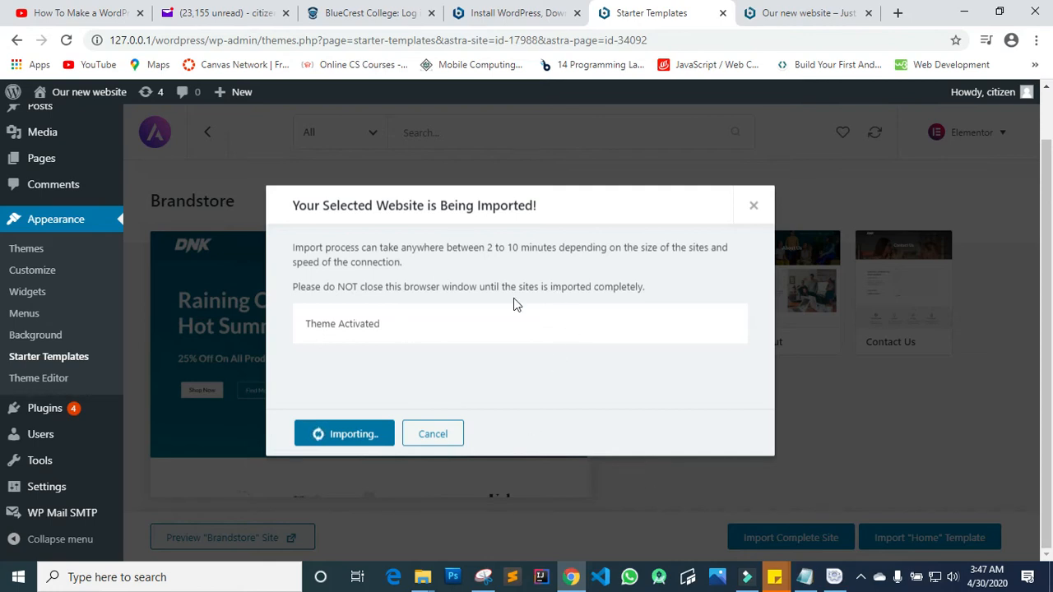
pyautogui.click(859, 578)
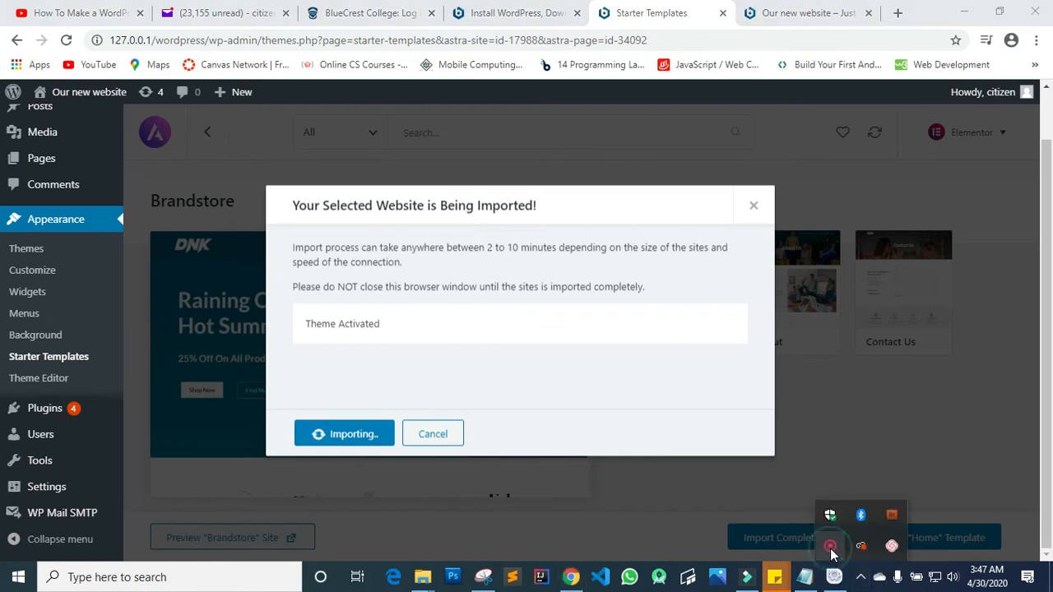
pyautogui.rightClick(829, 549)
pyautogui.click(859, 560)
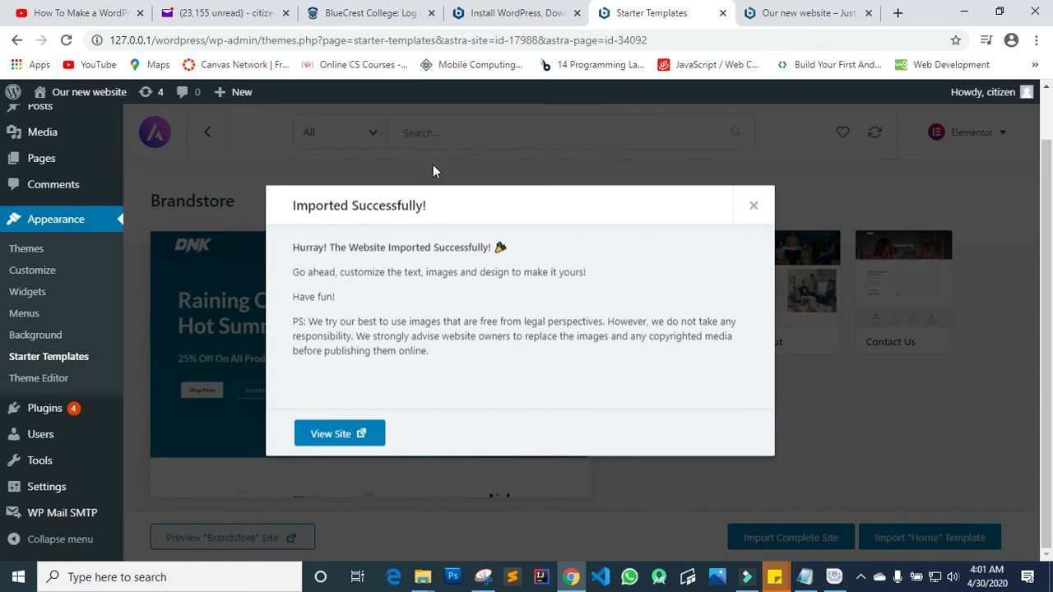
# - Open the imported site and look through its home page from the hero banner down to the footer
pyautogui.click(326, 436)
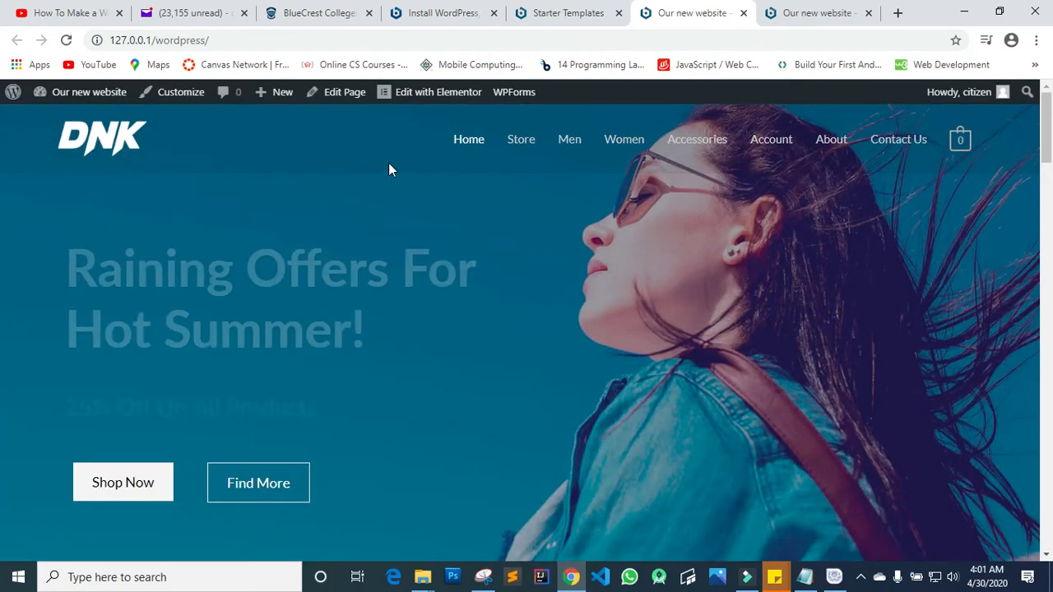
pyautogui.scroll(-12, 290, 296)
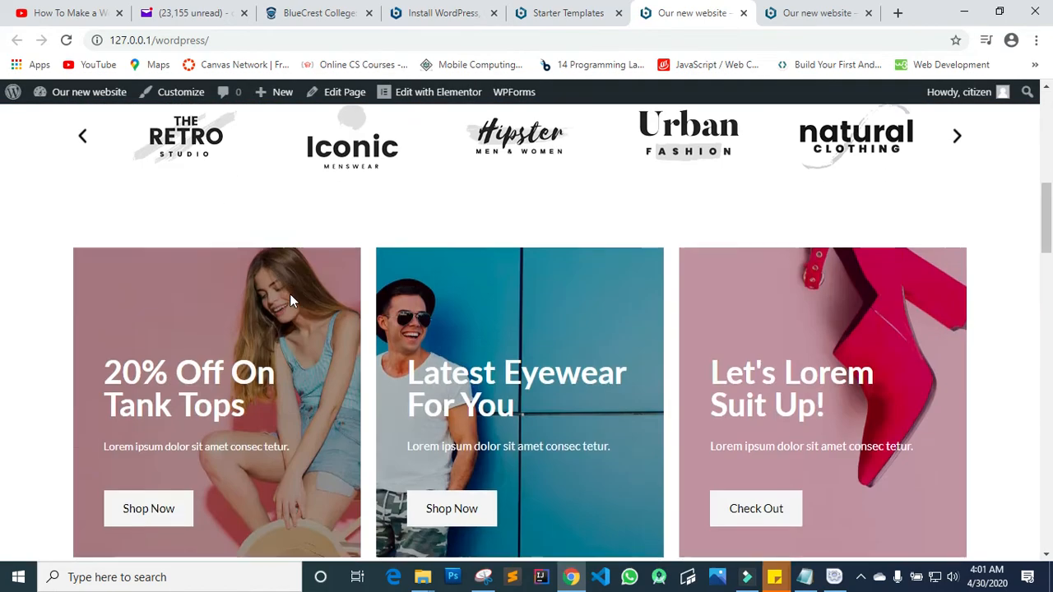
pyautogui.scroll(-15, 290, 301)
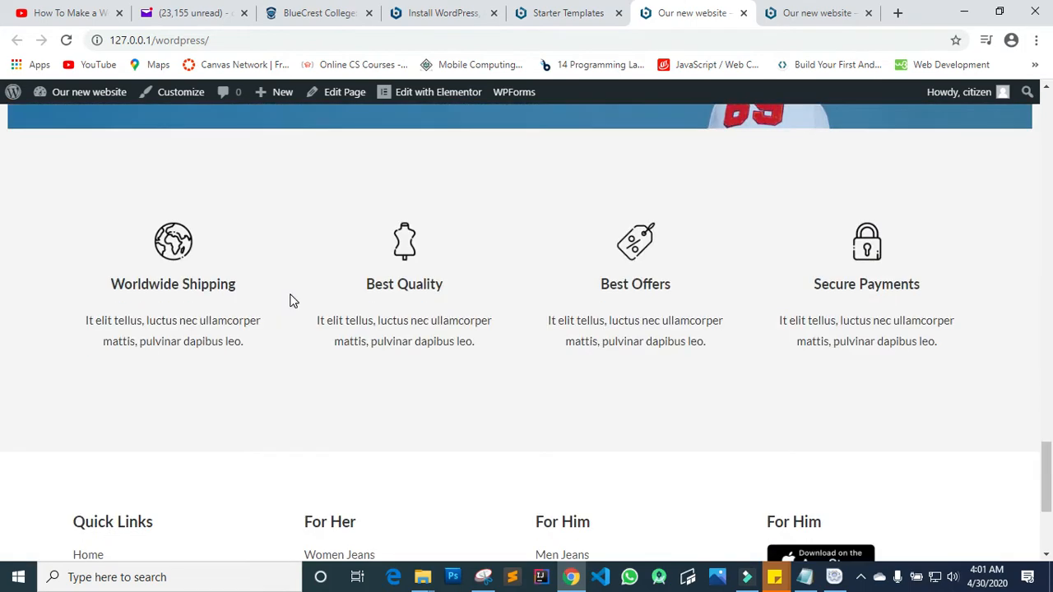
pyautogui.scroll(20, 289, 301)
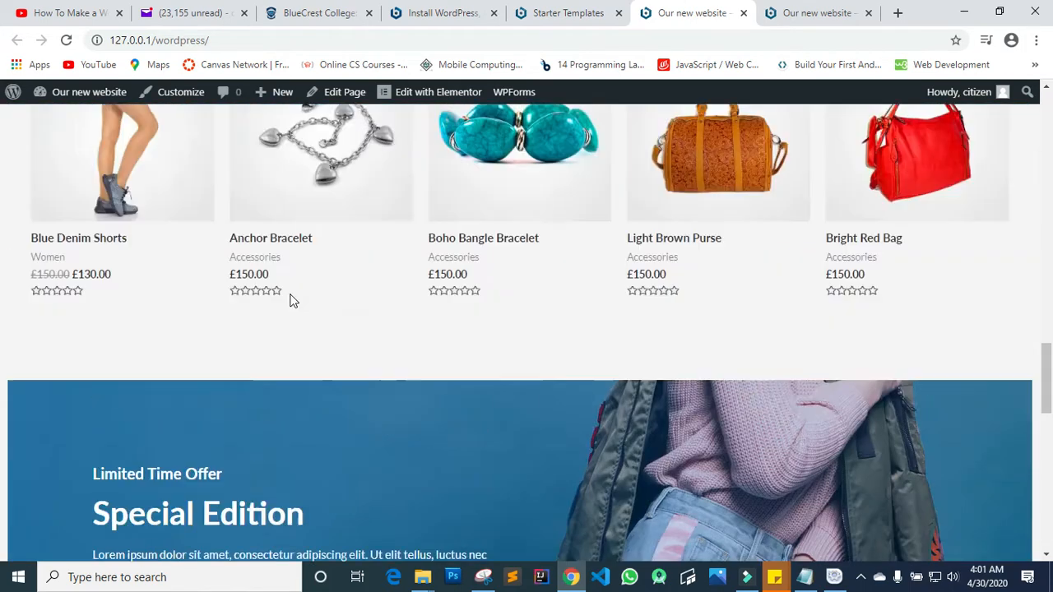
pyautogui.scroll(5, 289, 301)
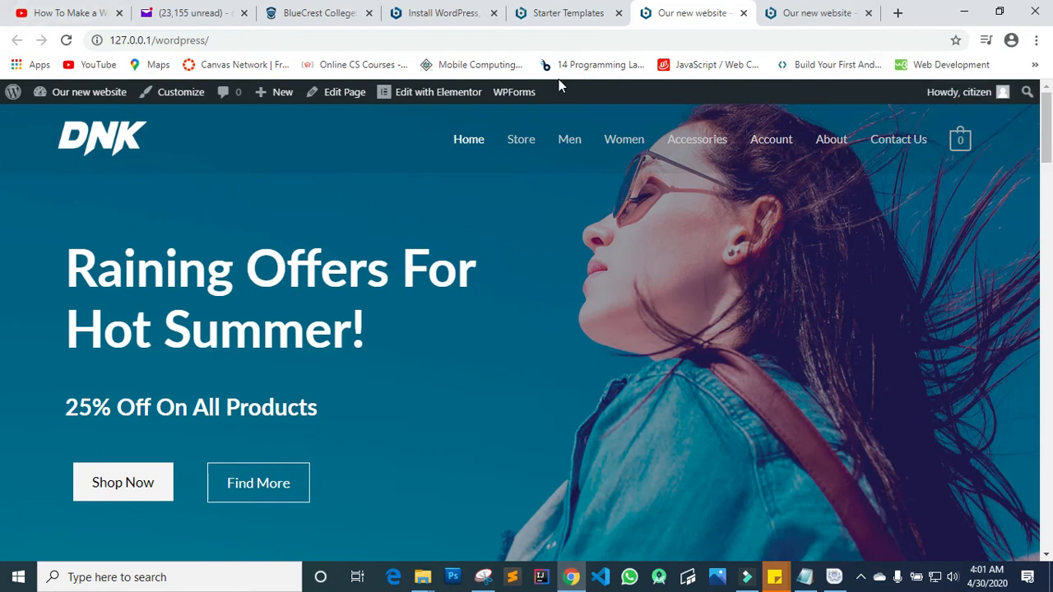
pyautogui.click(468, 139)
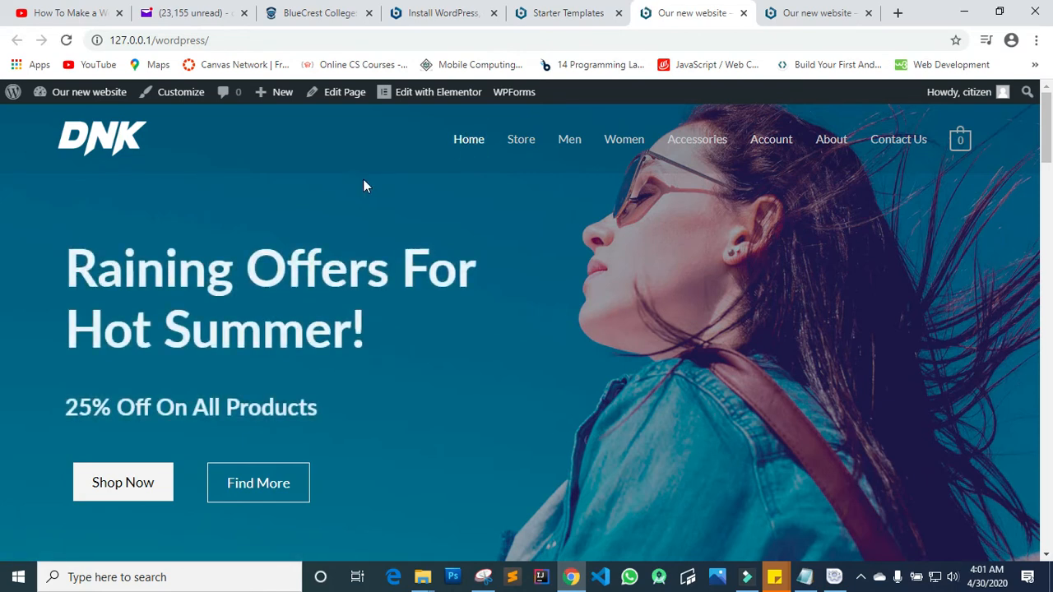
pyautogui.scroll(-20, 366, 185)
pyautogui.scroll(-10, 367, 188)
pyautogui.scroll(6, 366, 189)
pyautogui.scroll(12, 362, 185)
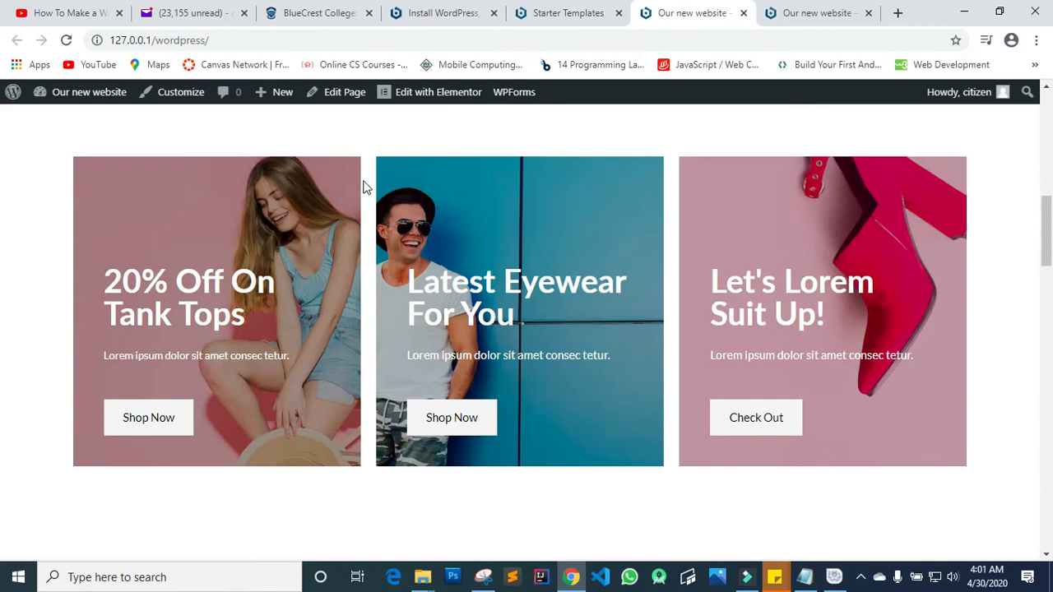
pyautogui.scroll(6, 366, 187)
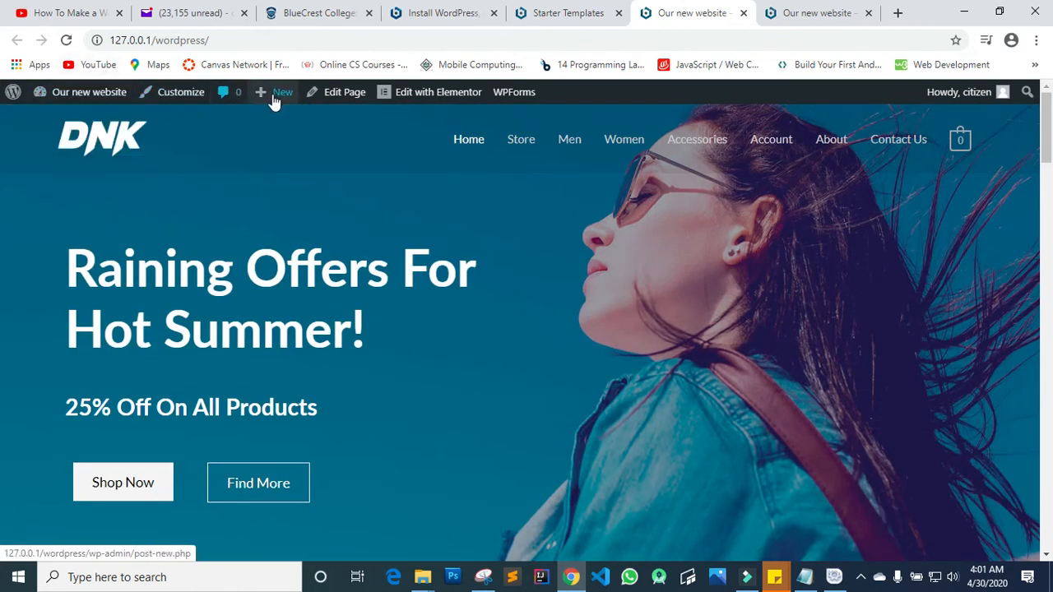
# - Open the site for customizing and remove the DNK logo from the transparent header
pyautogui.moveTo(465, 107)
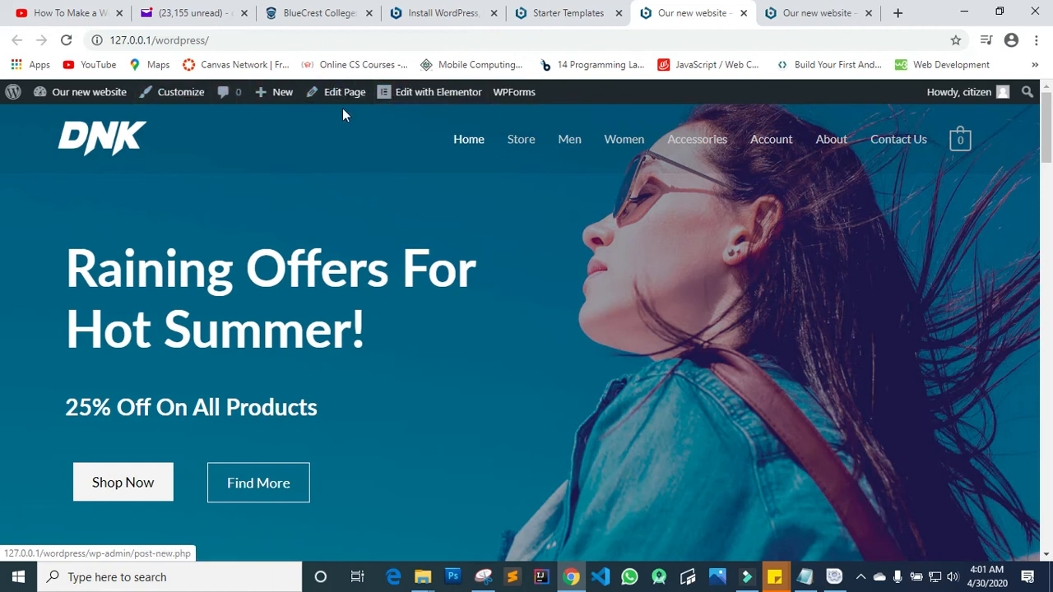
pyautogui.click(194, 98)
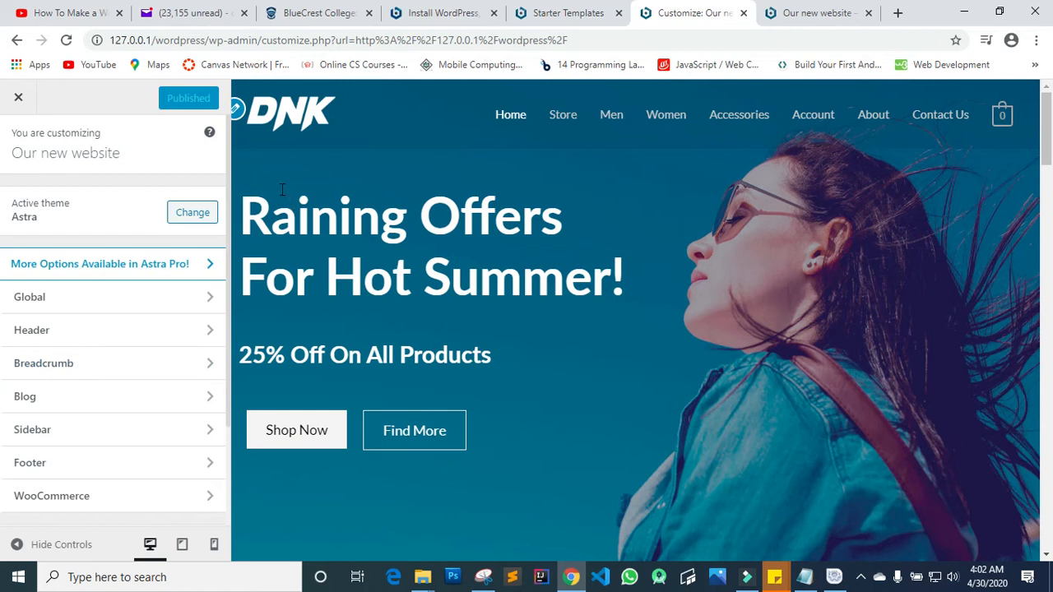
pyautogui.click(236, 112)
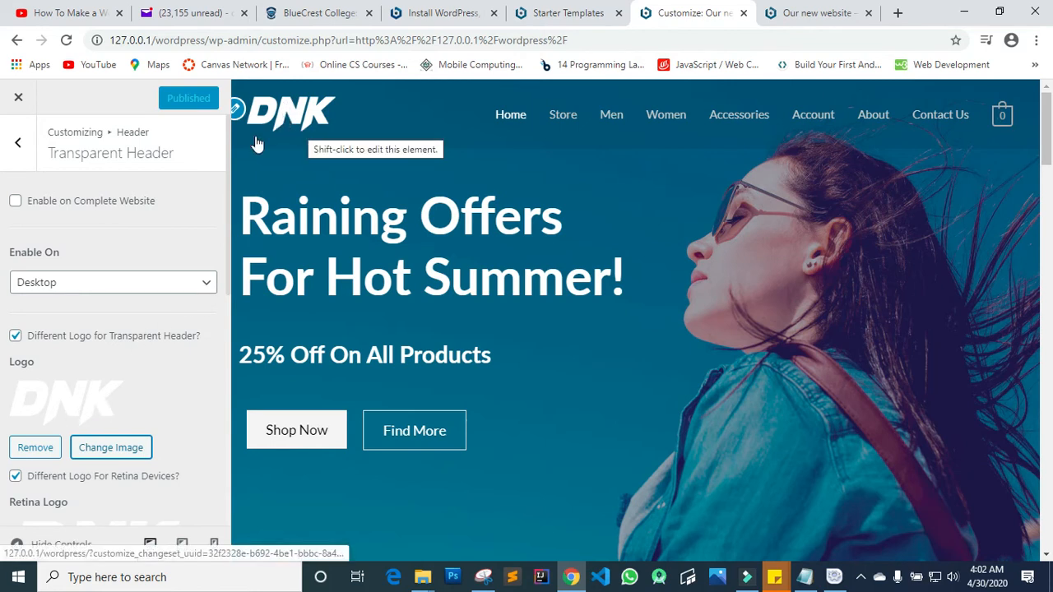
pyautogui.click(47, 446)
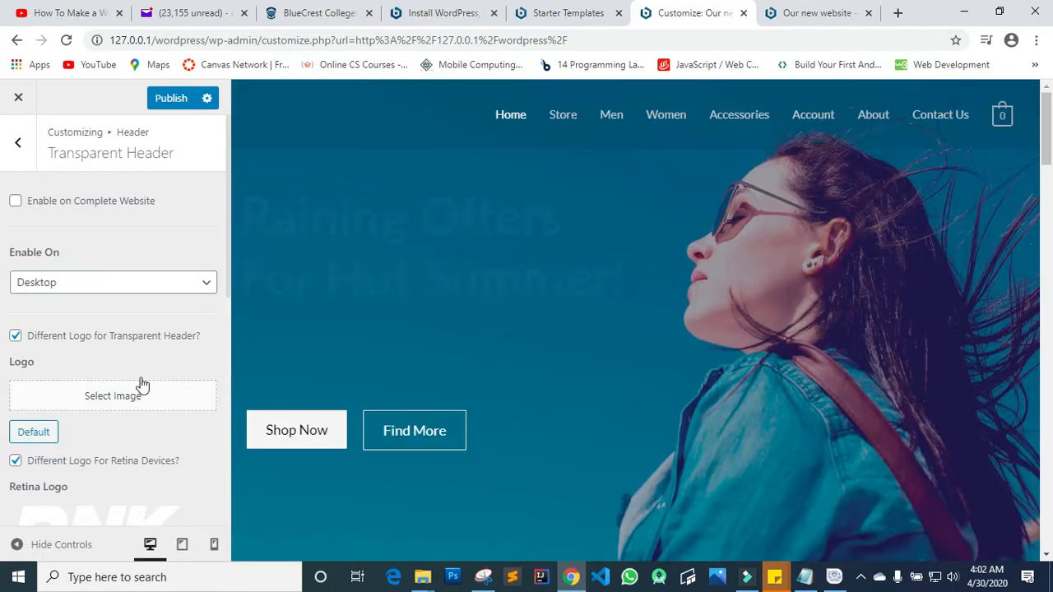
# - Upload LTCWM_FinalLogo.png from the Desktop files folder to the media library as a logo image for the transparent header
pyautogui.click(128, 398)
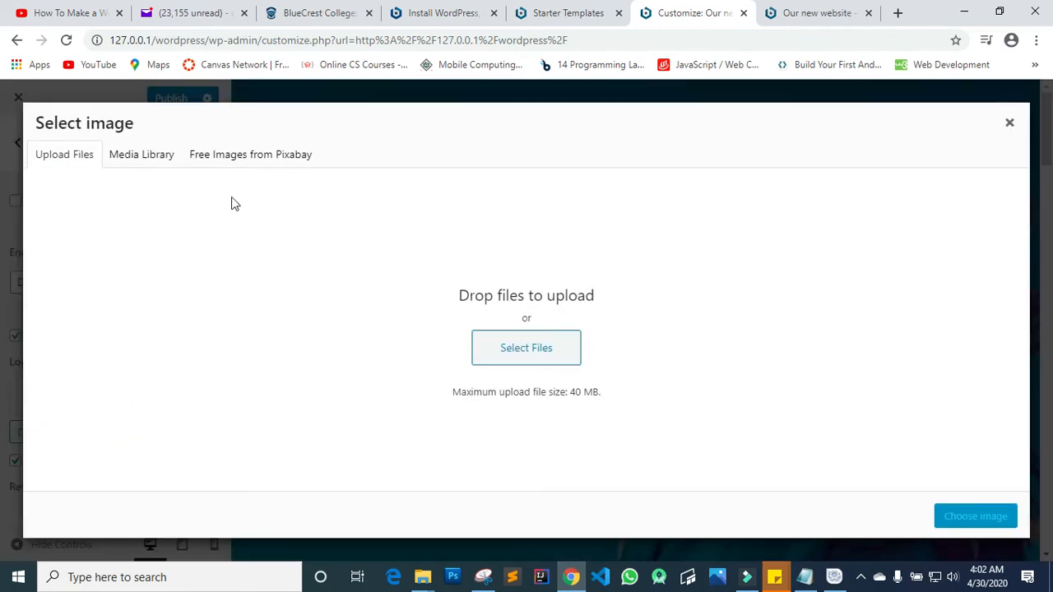
pyautogui.click(507, 364)
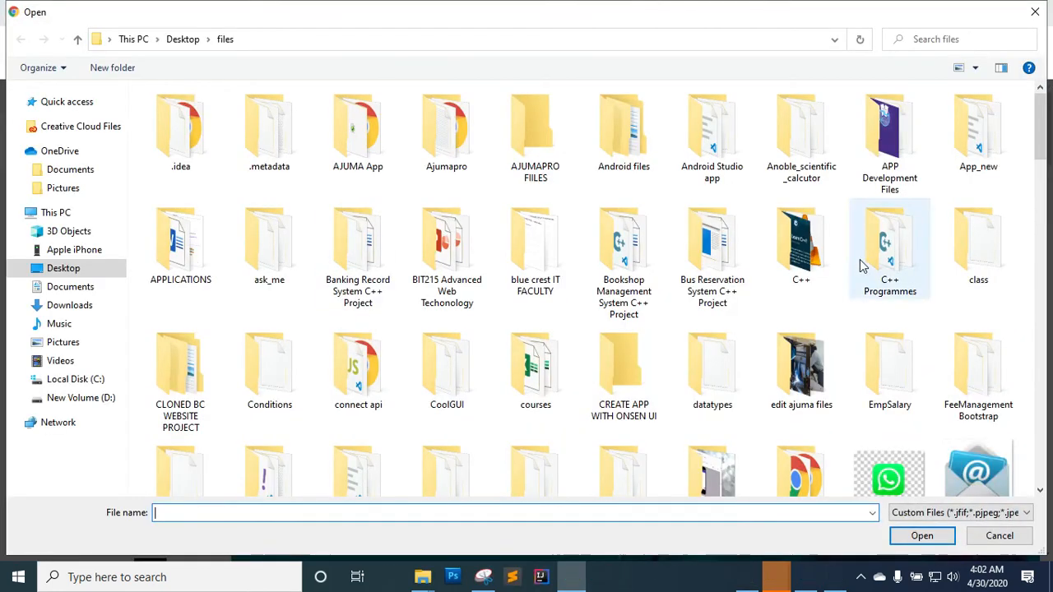
pyautogui.scroll(-15, 822, 307)
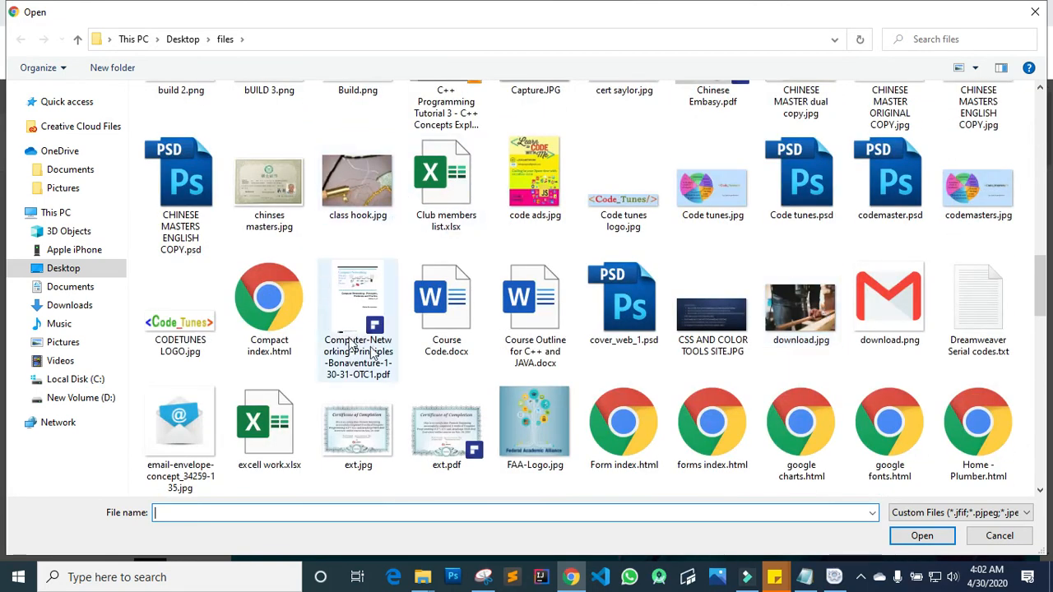
pyautogui.scroll(-2, 432, 383)
pyautogui.scroll(-2, 432, 383)
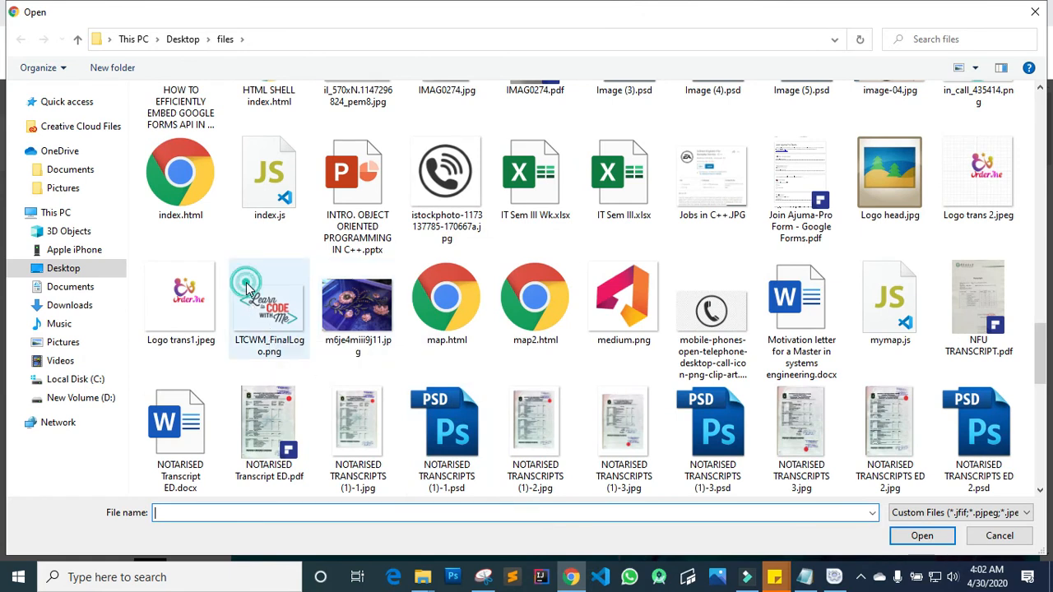
pyautogui.click(272, 329)
pyautogui.click(916, 535)
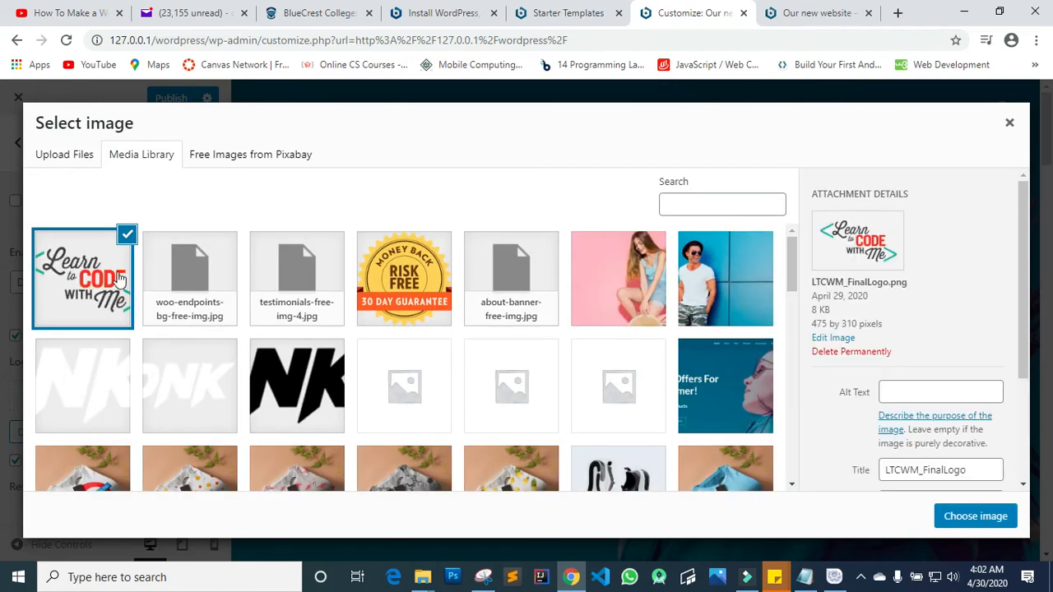
# - Set 30-Day-Guarantee-1.png from the media library as the transparent header logo and check the page preview
pyautogui.click(89, 292)
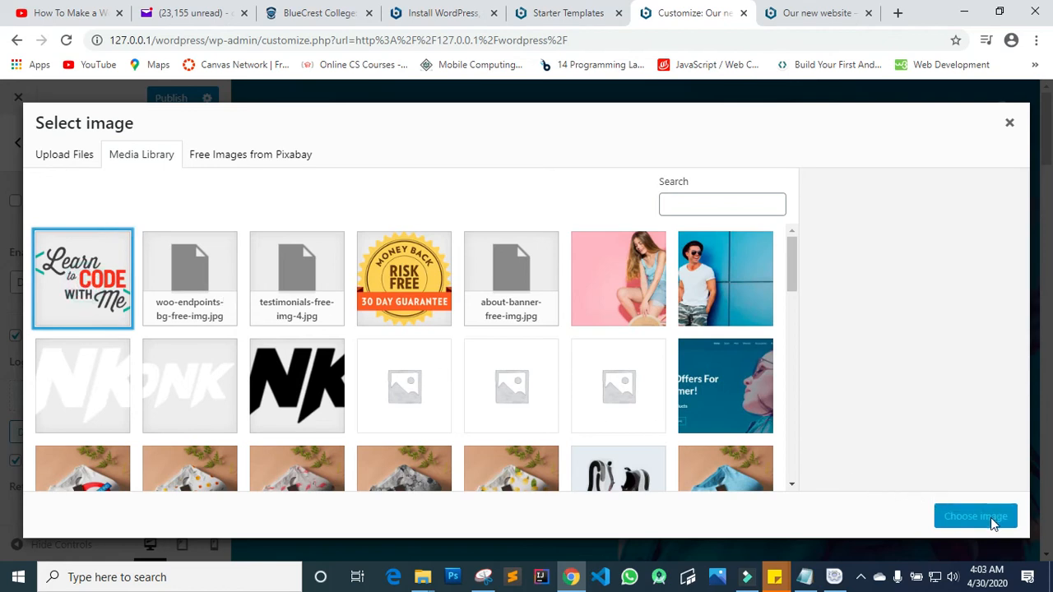
pyautogui.click(433, 292)
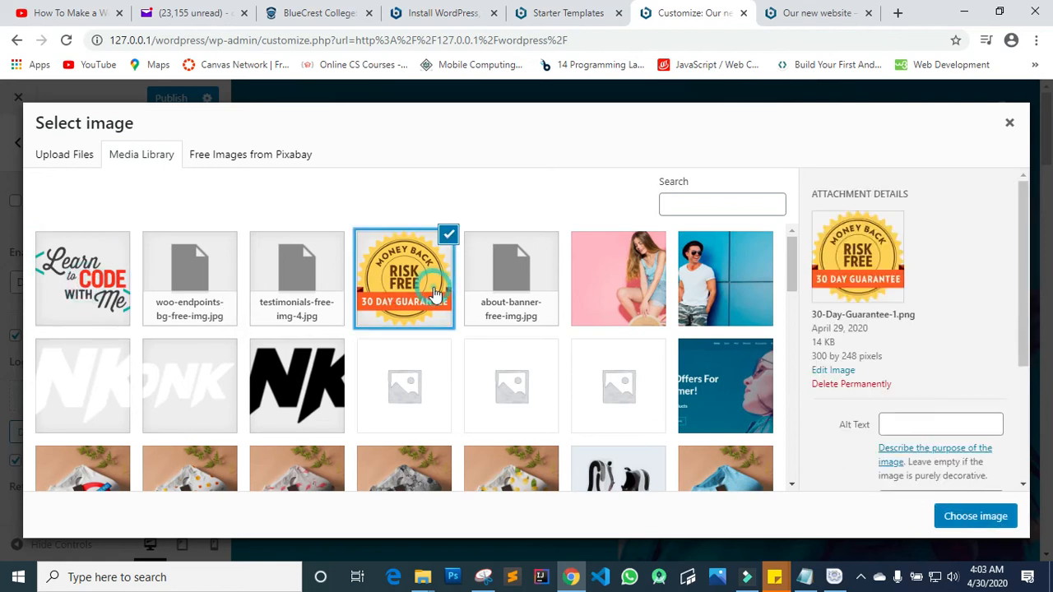
pyautogui.click(962, 518)
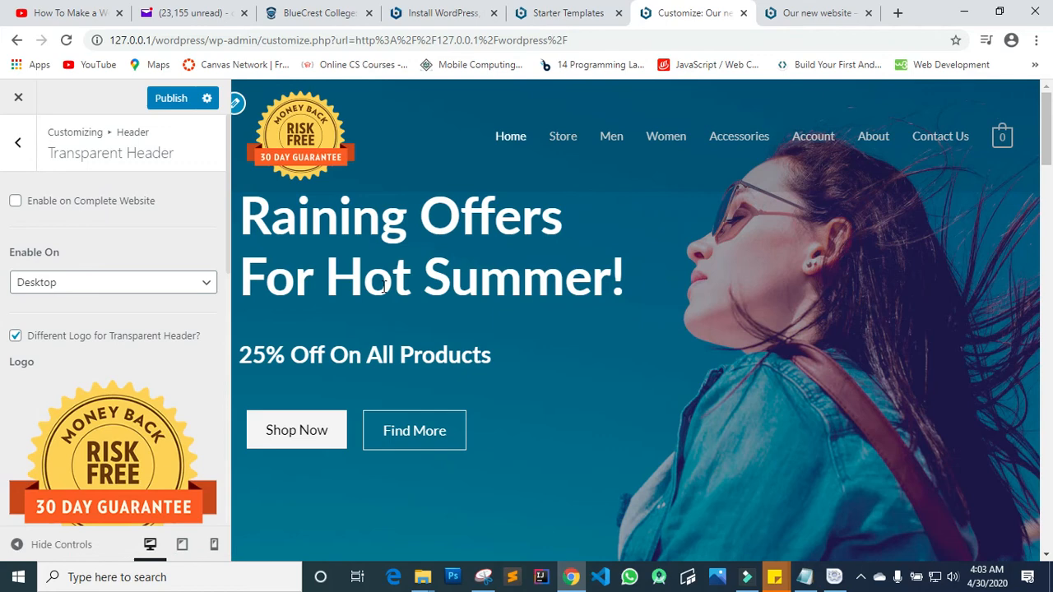
pyautogui.scroll(-2, 384, 286)
pyautogui.scroll(-15, 384, 286)
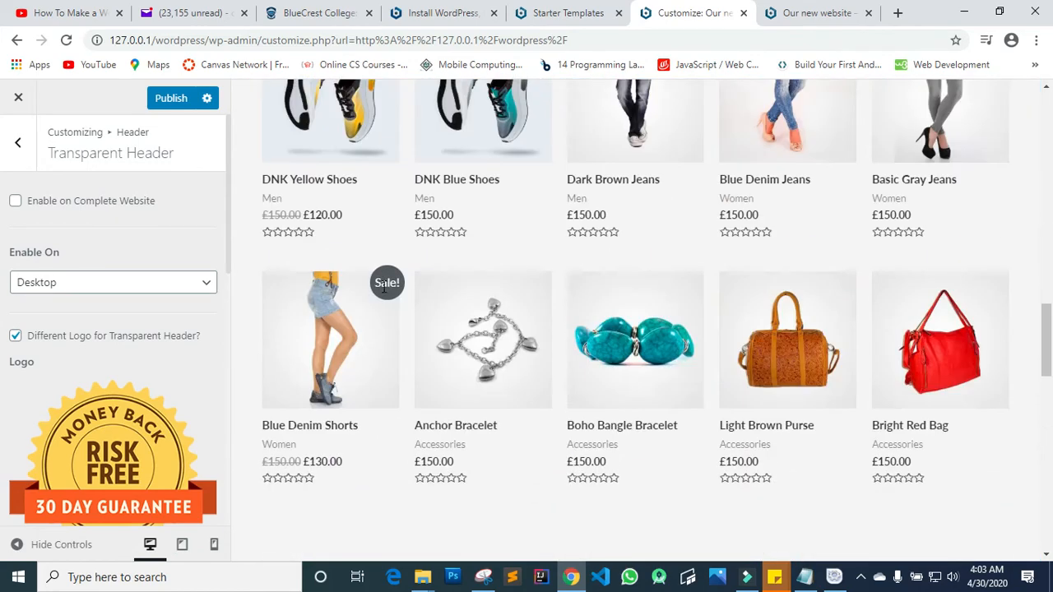
pyautogui.scroll(10, 384, 286)
pyautogui.scroll(5, 383, 286)
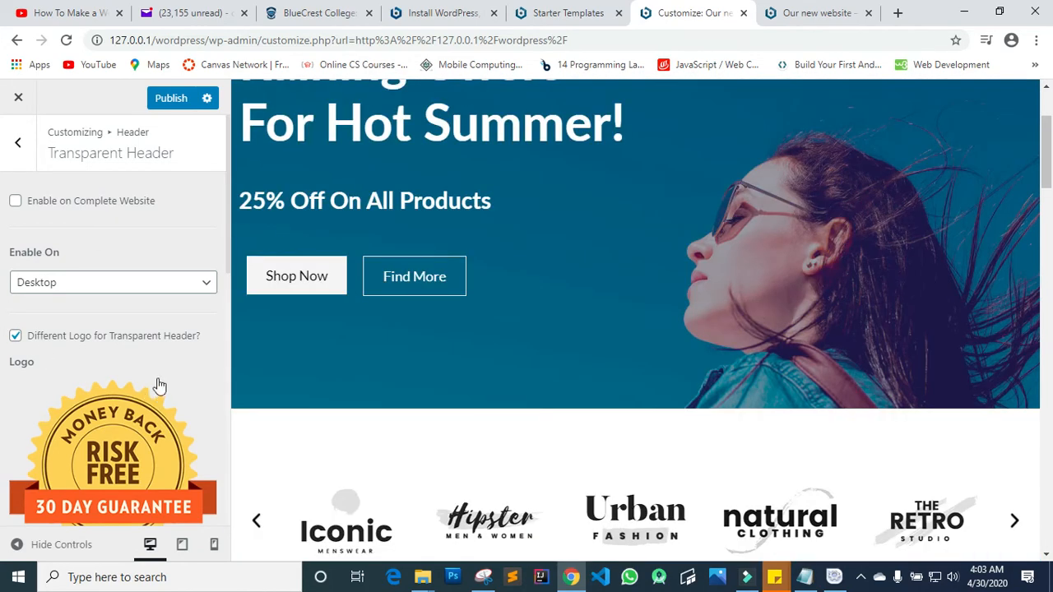
# - Remove the DNK retina logo from the transparent header
pyautogui.scroll(-5, 159, 387)
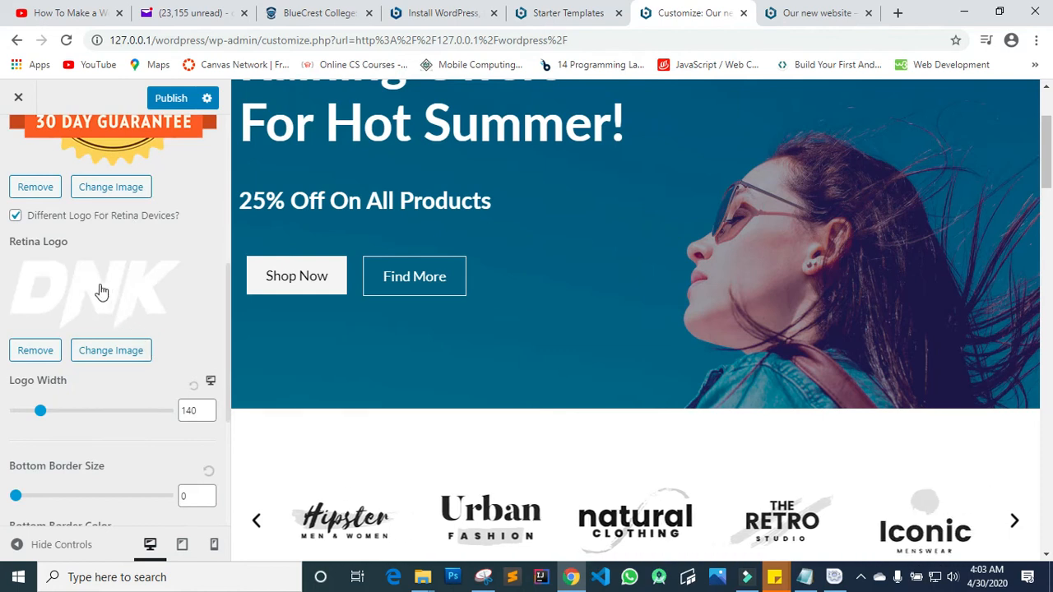
pyautogui.click(49, 351)
pyautogui.scroll(-3, 101, 314)
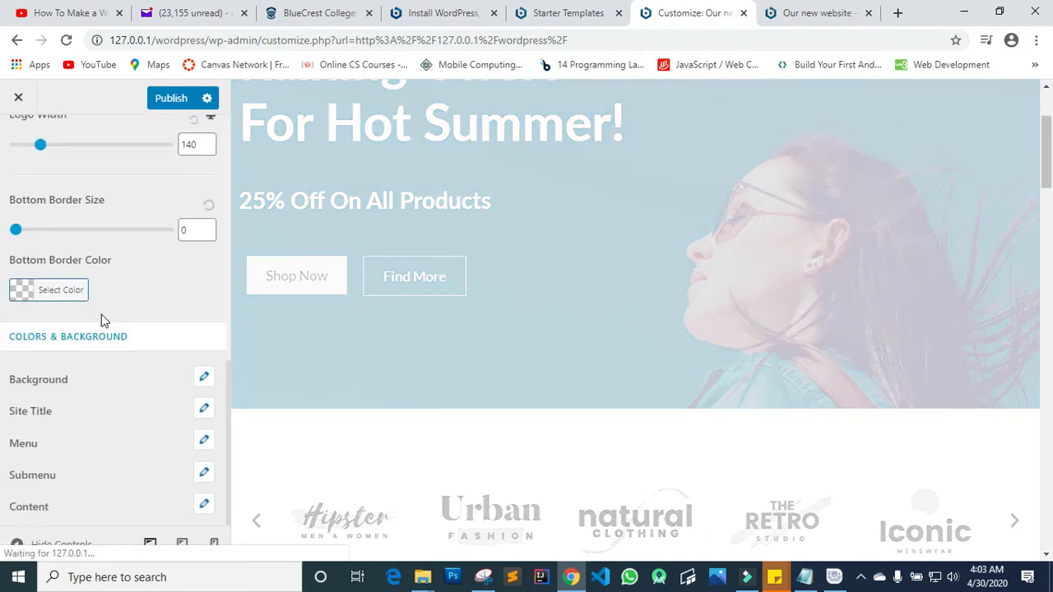
# - Switch the transparent header's Enable on Complete Website option on and back off, and publish the header changes
pyautogui.scroll(5, 98, 396)
pyautogui.scroll(2, 98, 395)
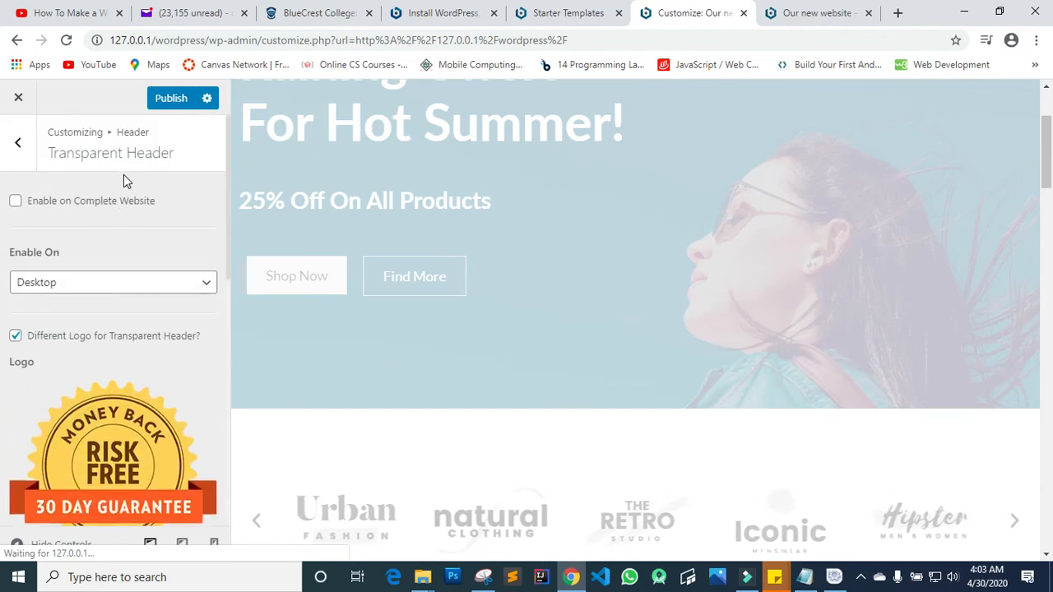
pyautogui.click(18, 202)
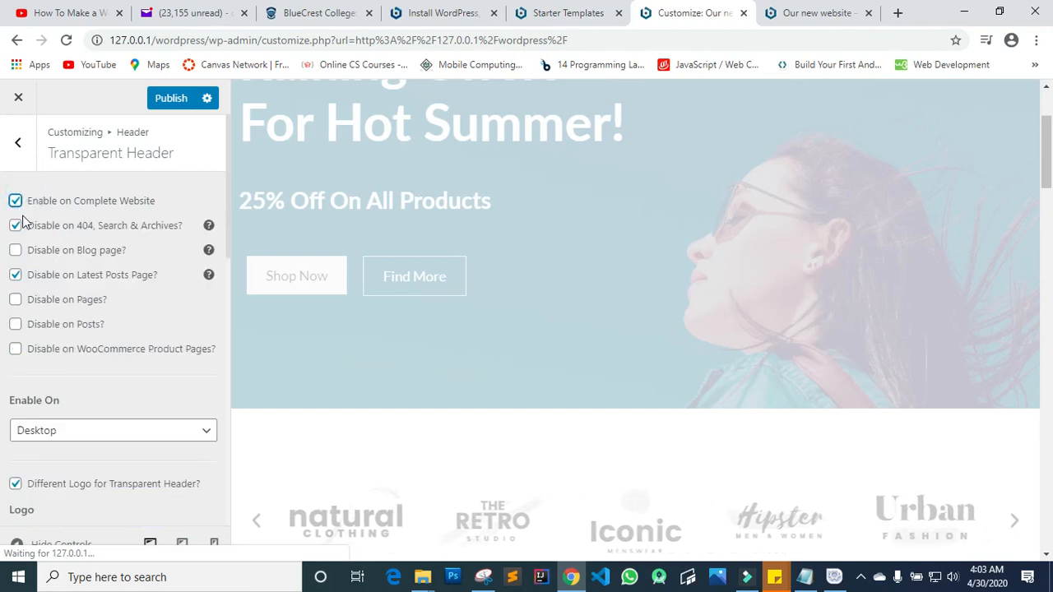
pyautogui.click(15, 203)
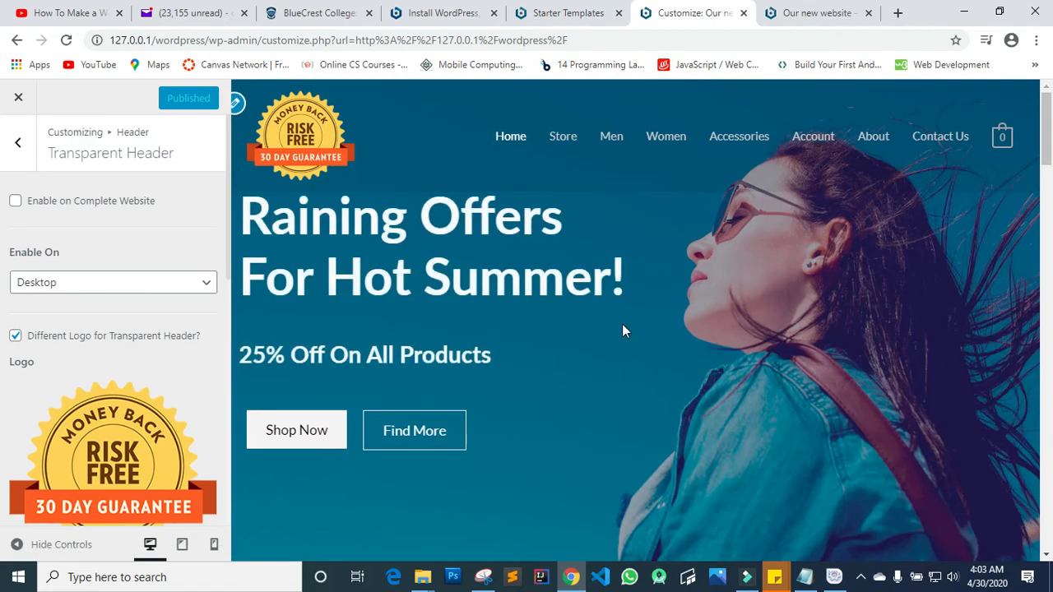
# - View the header's Primary Menu settings and return to the list of header sections
pyautogui.click(20, 147)
pyautogui.click(80, 271)
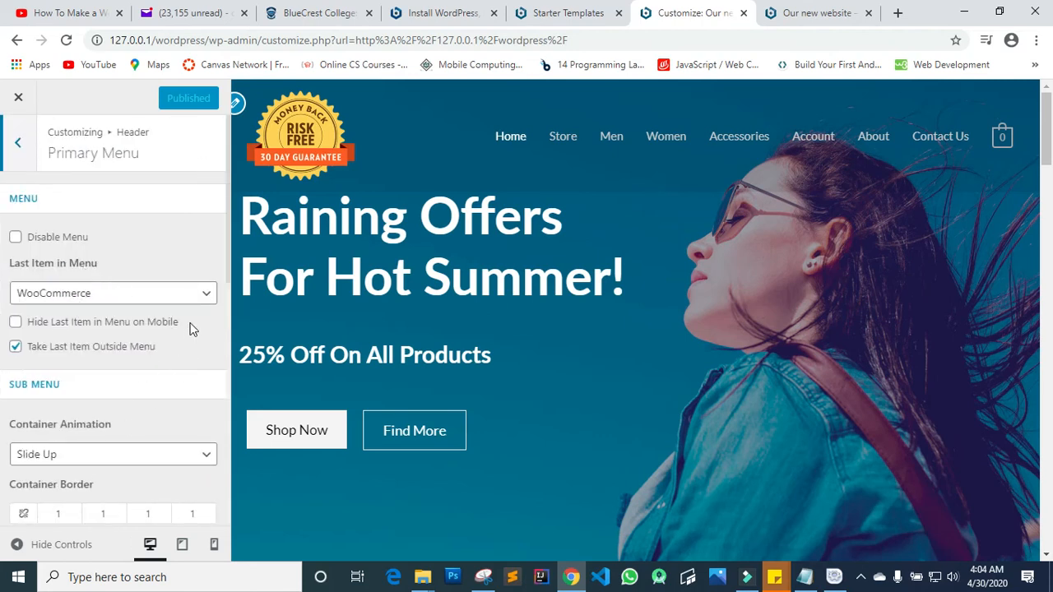
pyautogui.click(19, 146)
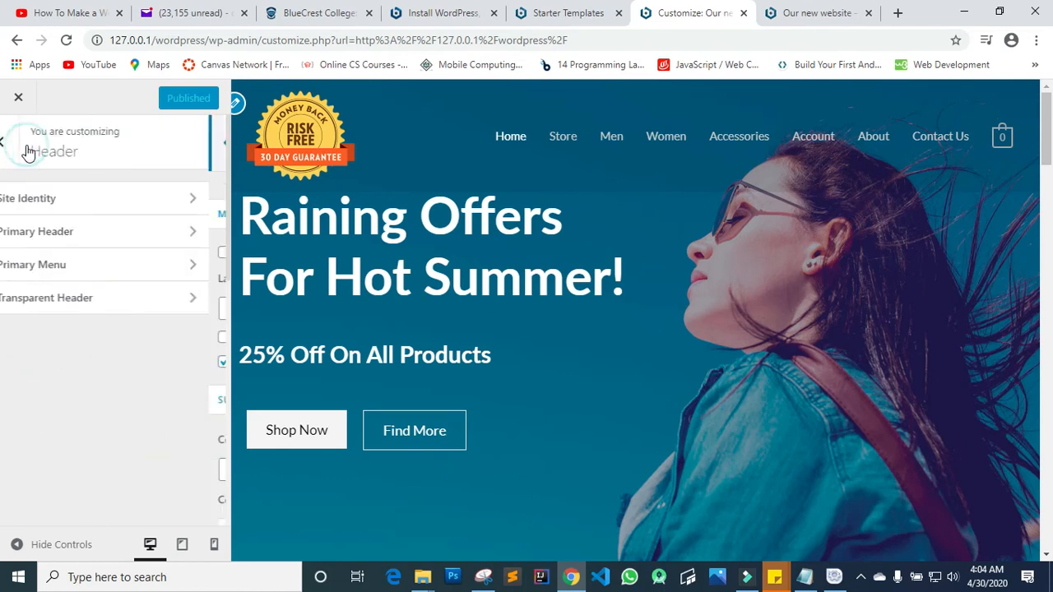
# - Replace the retina logo in Site Identity with LTCWM_FinalLogo.png from the media library and check the page preview
pyautogui.click(63, 205)
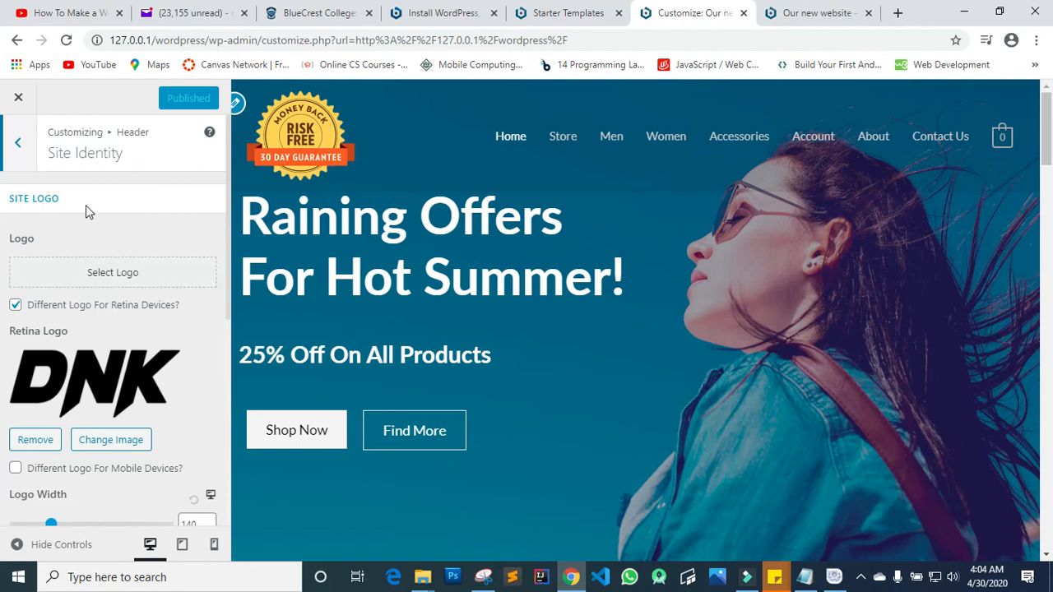
pyautogui.click(93, 387)
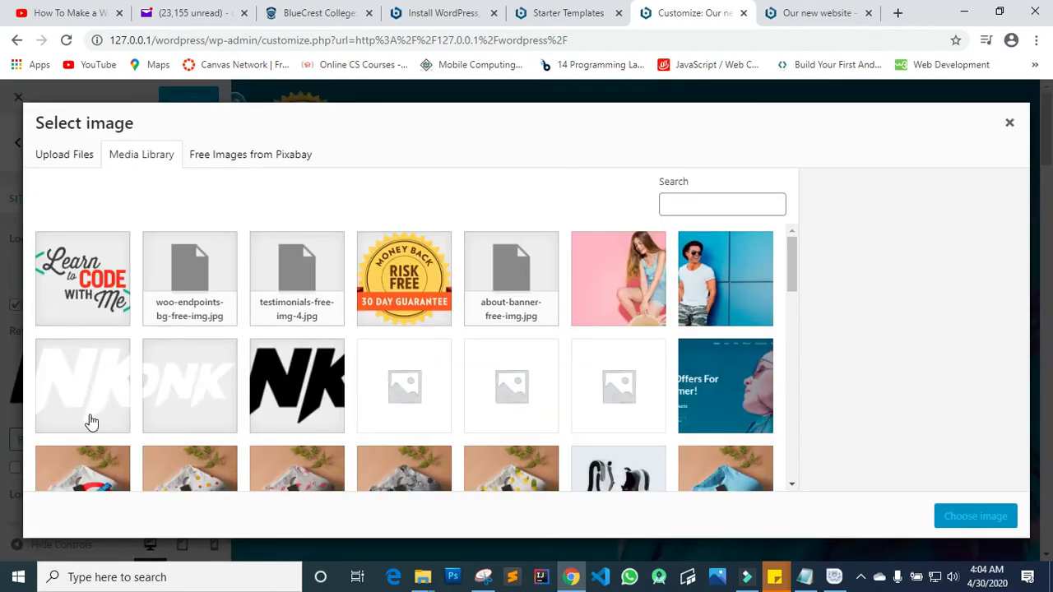
pyautogui.click(111, 319)
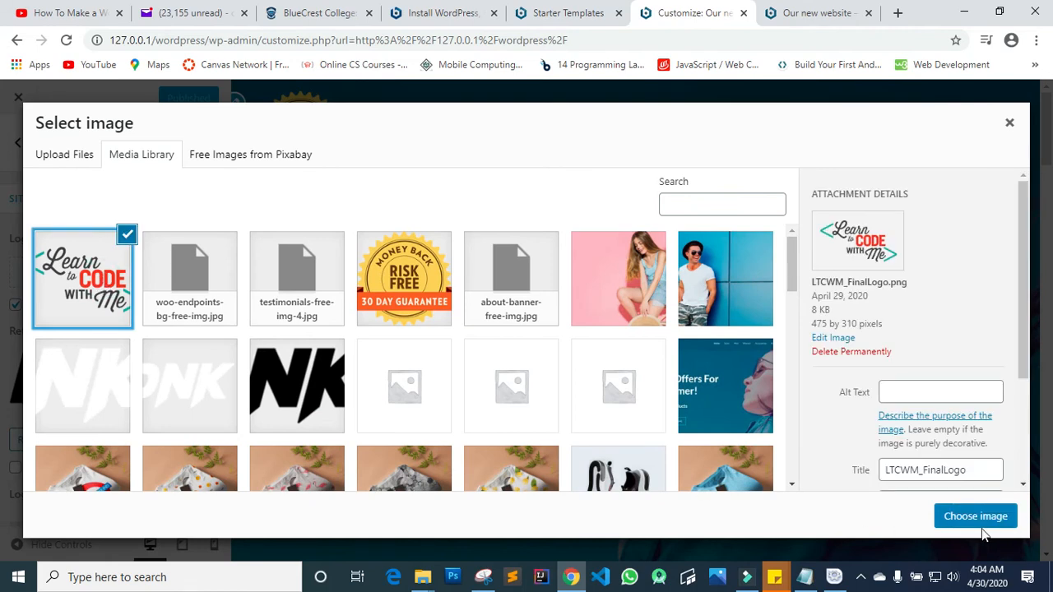
pyautogui.click(978, 518)
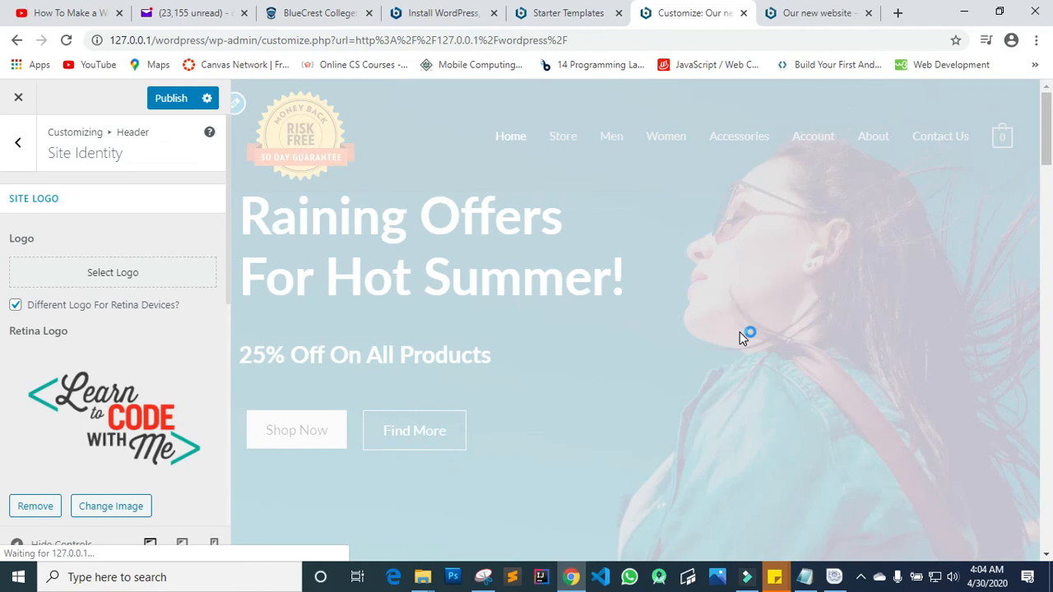
pyautogui.scroll(-8, 742, 337)
pyautogui.scroll(-10, 742, 337)
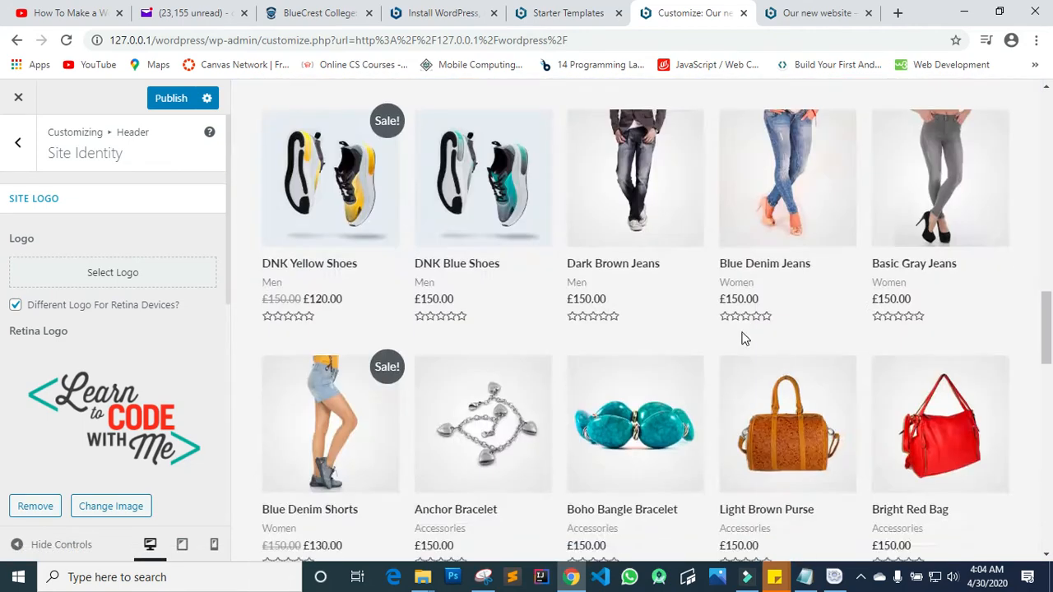
pyautogui.scroll(9, 743, 337)
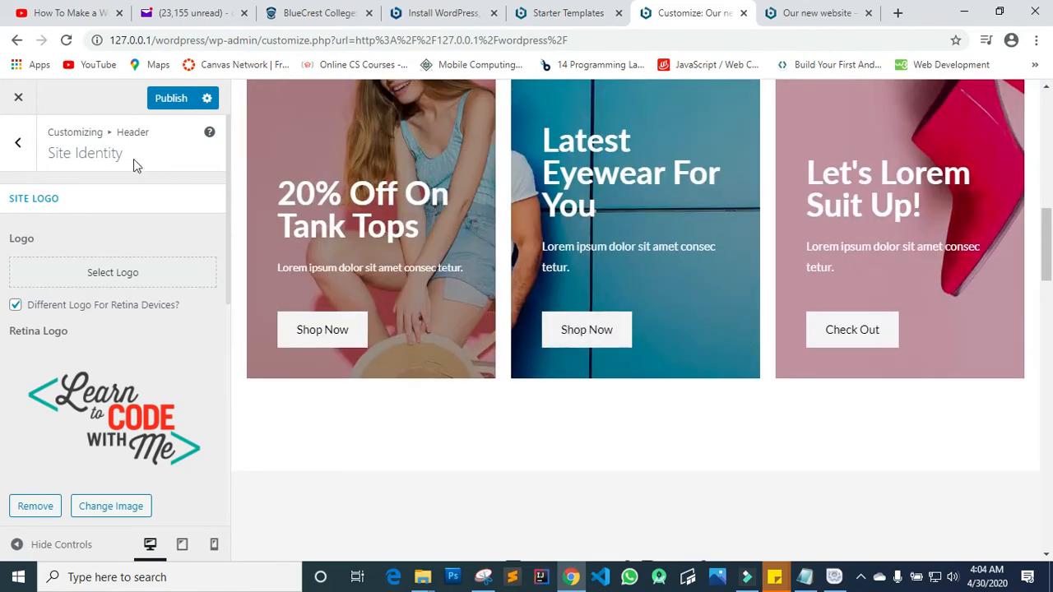
# - Set the Footer Widgets layout to the four-column widget area and return to the list of footer sections
pyautogui.click(17, 142)
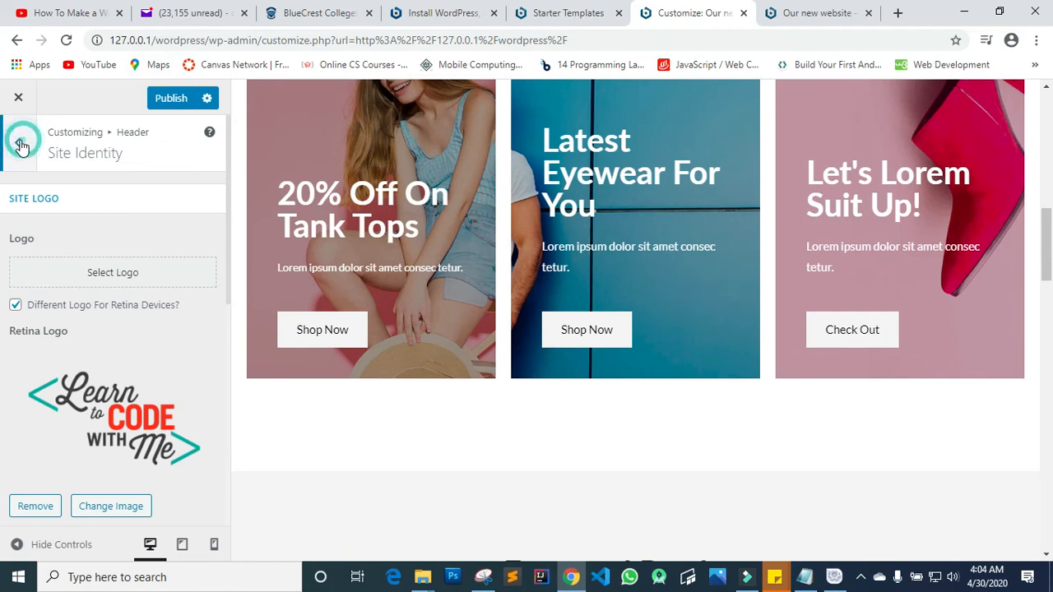
pyautogui.click(18, 143)
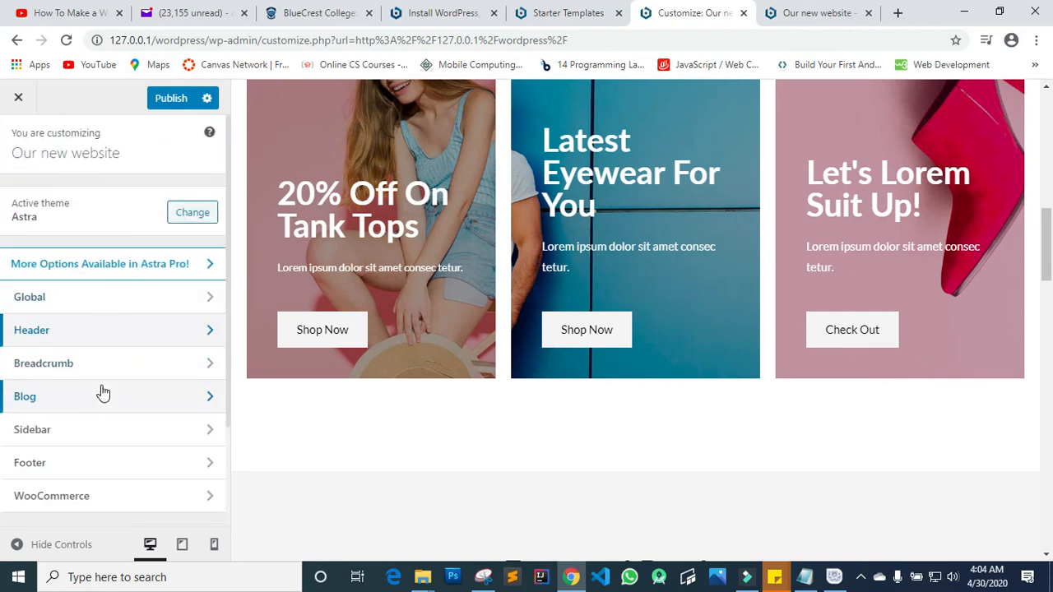
pyautogui.click(92, 465)
pyautogui.scroll(-15, 806, 331)
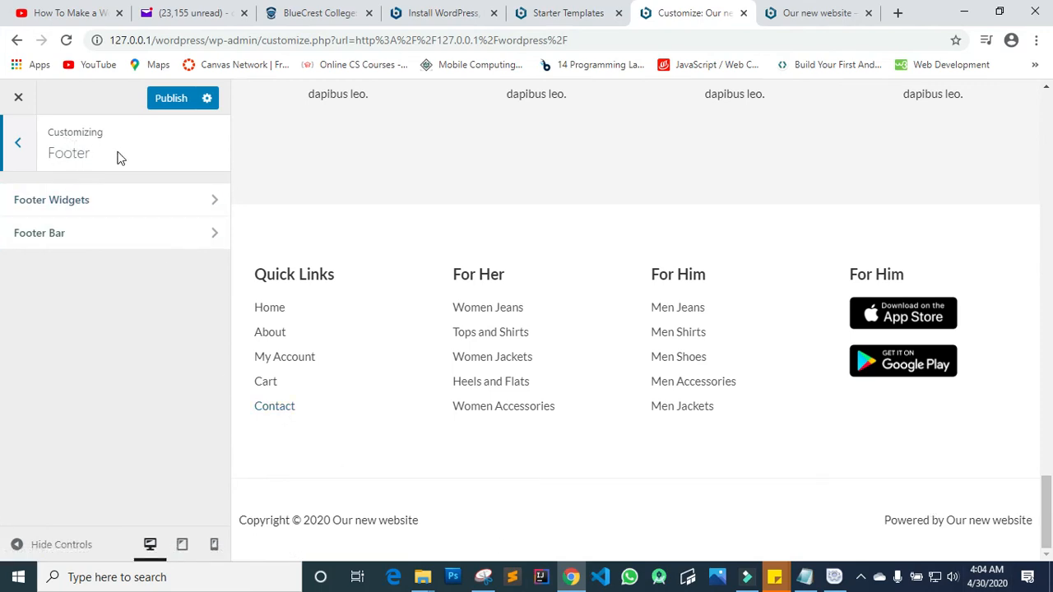
pyautogui.click(148, 201)
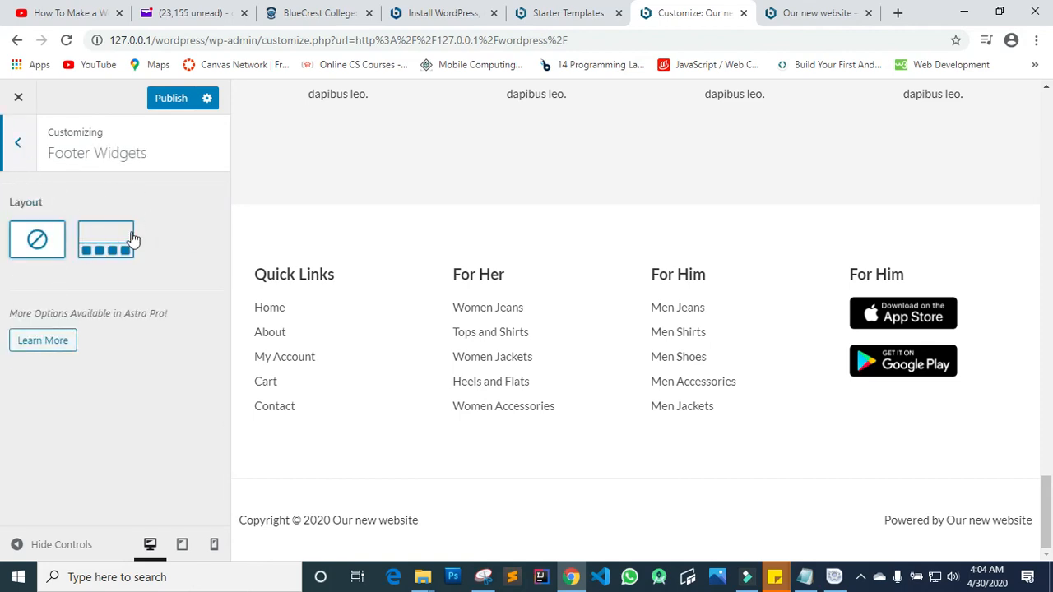
pyautogui.click(127, 239)
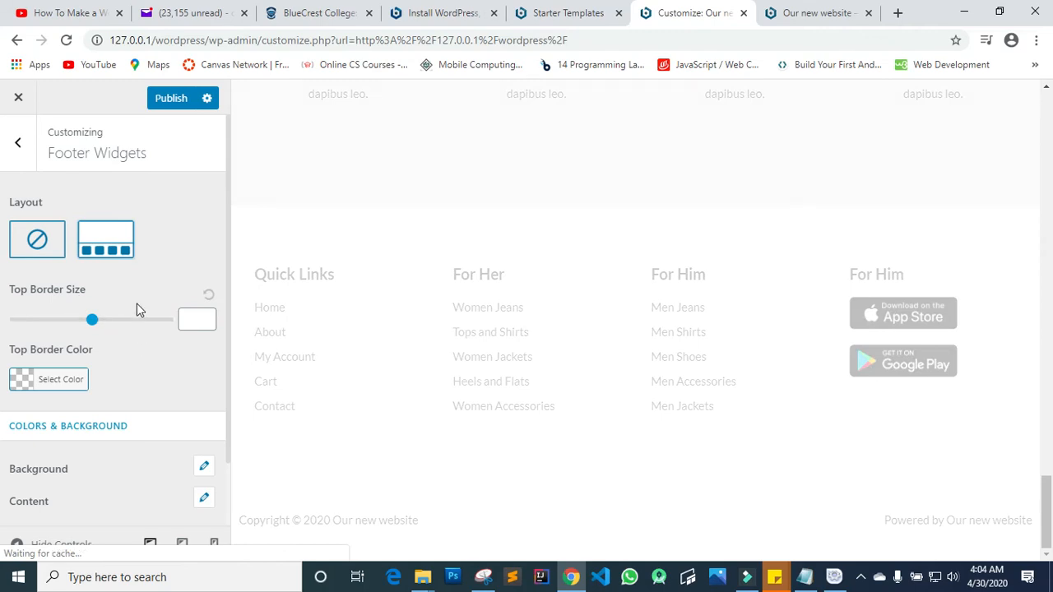
pyautogui.scroll(-2, 125, 363)
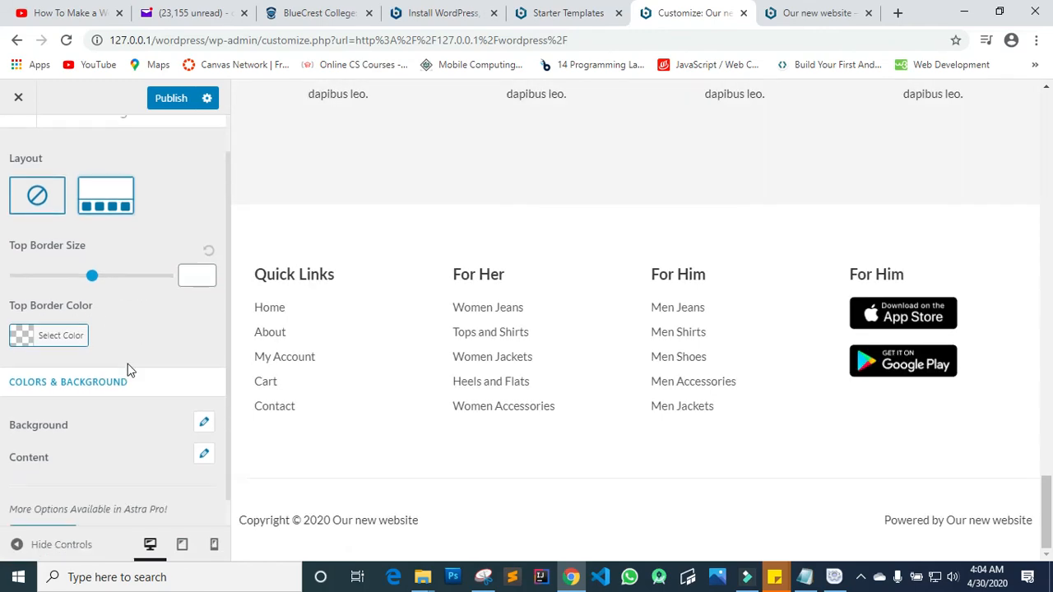
pyautogui.scroll(2, 127, 364)
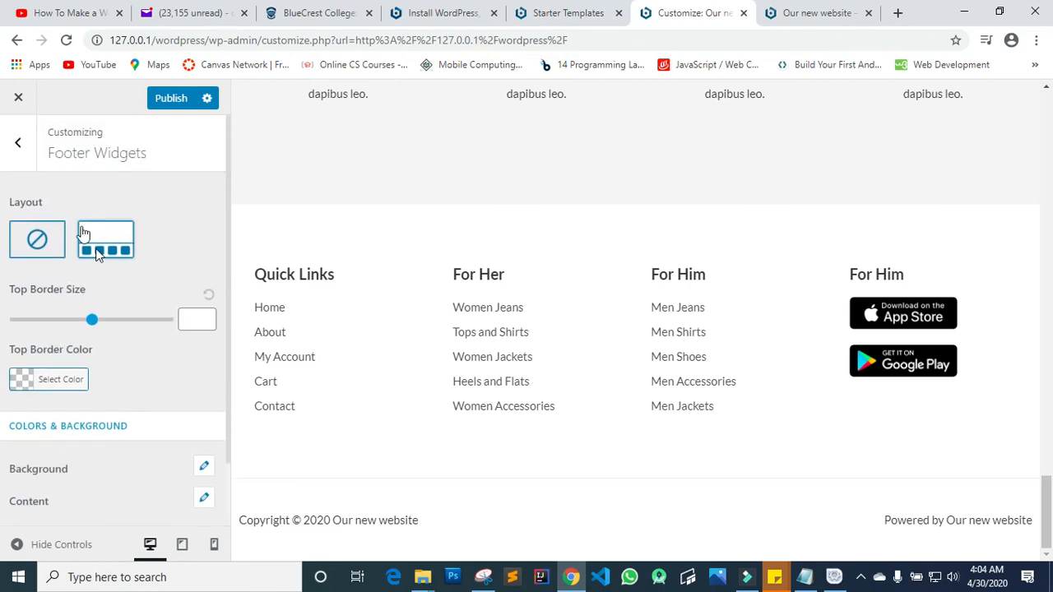
pyautogui.click(20, 146)
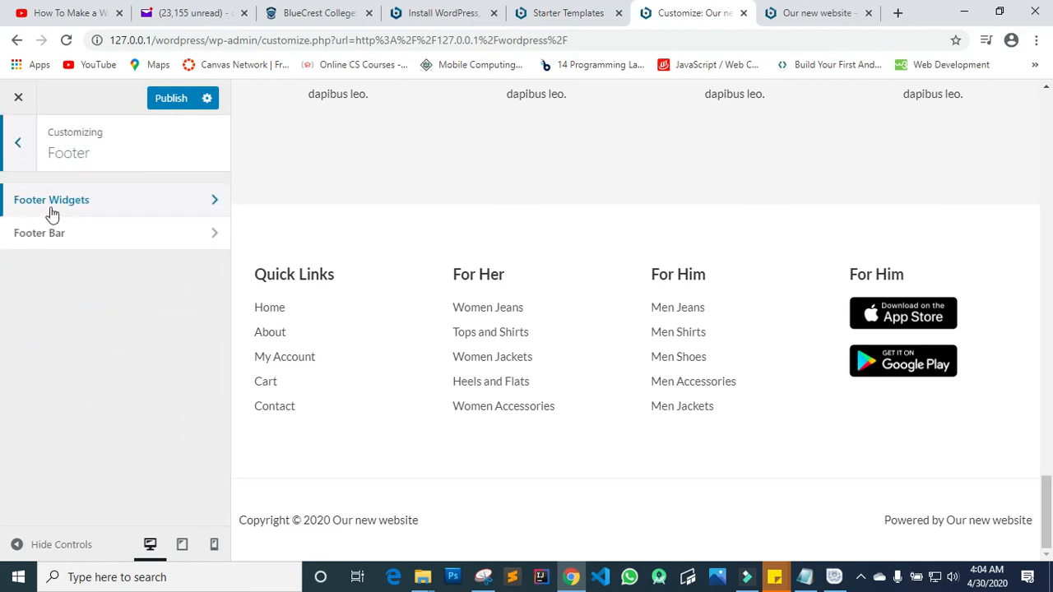
pyautogui.click(53, 207)
pyautogui.click(15, 151)
# - Set the Footer Bar layout to the centered, stacked option
pyautogui.click(79, 235)
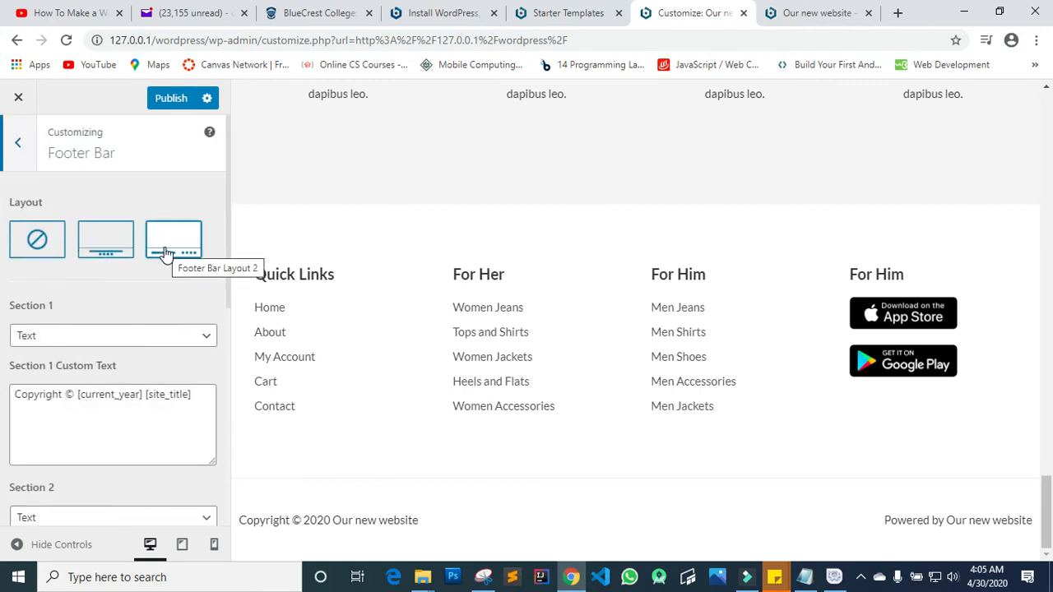
pyautogui.click(165, 253)
pyautogui.click(105, 241)
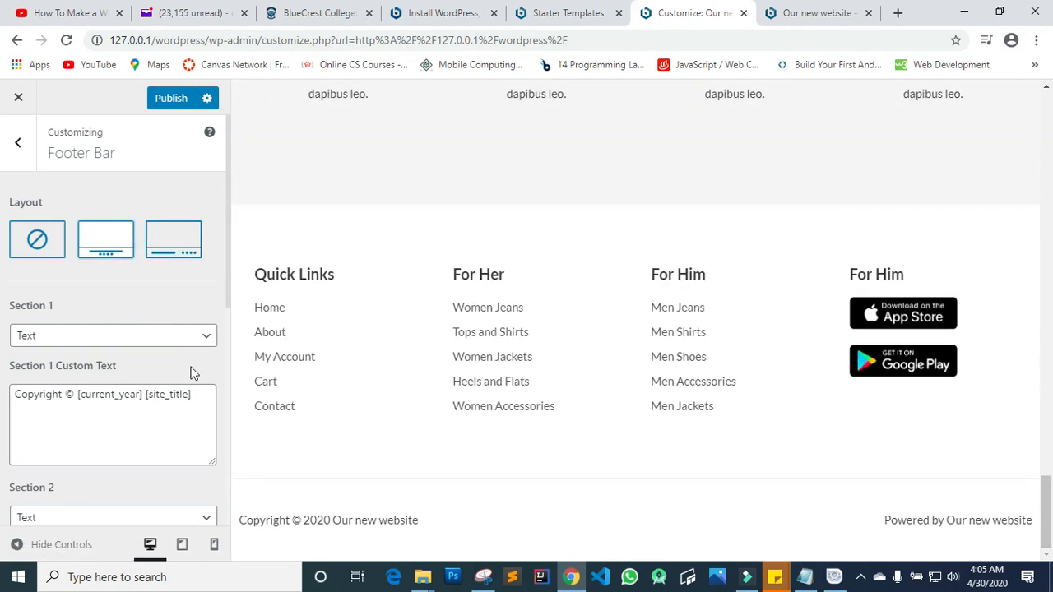
# - Review the Footer Bar's Section 1 and Section 2 custom text, Width options and border settings, and return to the main customizer list
pyautogui.click(28, 395)
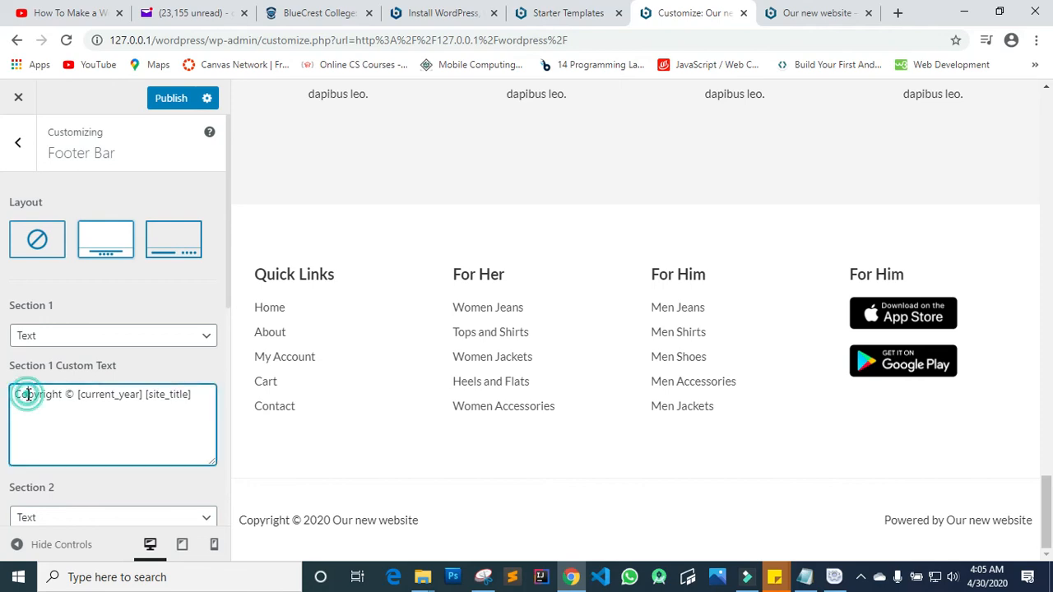
pyautogui.click(190, 404)
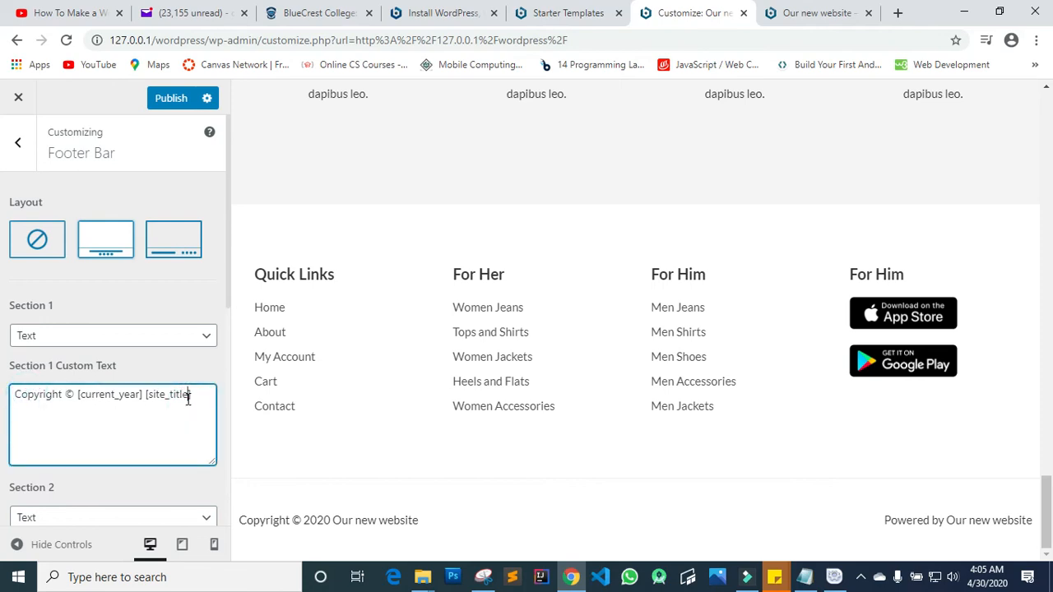
pyautogui.scroll(-7, 188, 400)
pyautogui.scroll(5, 188, 399)
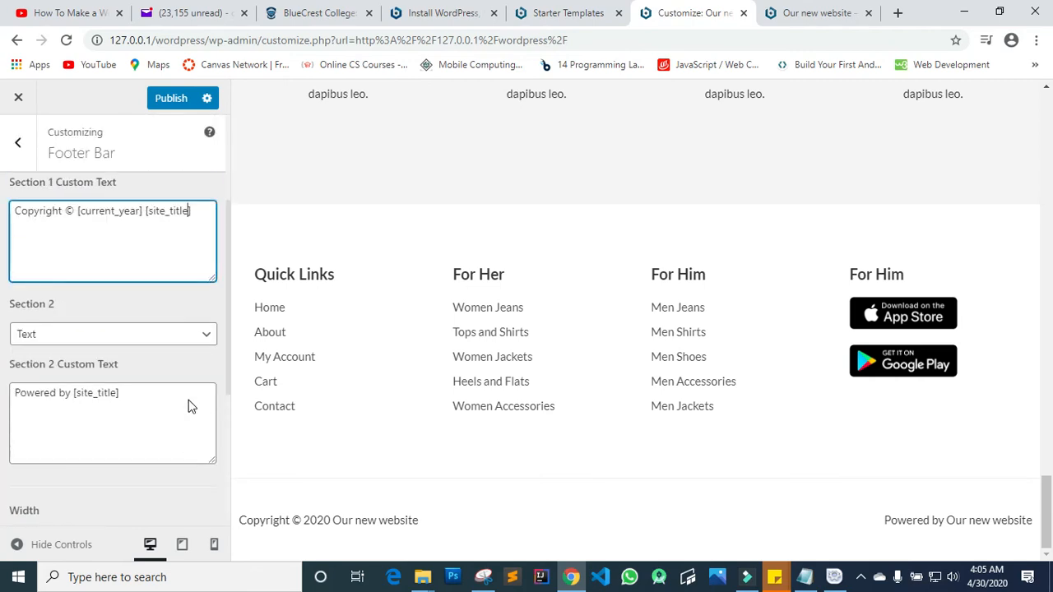
pyautogui.click(126, 393)
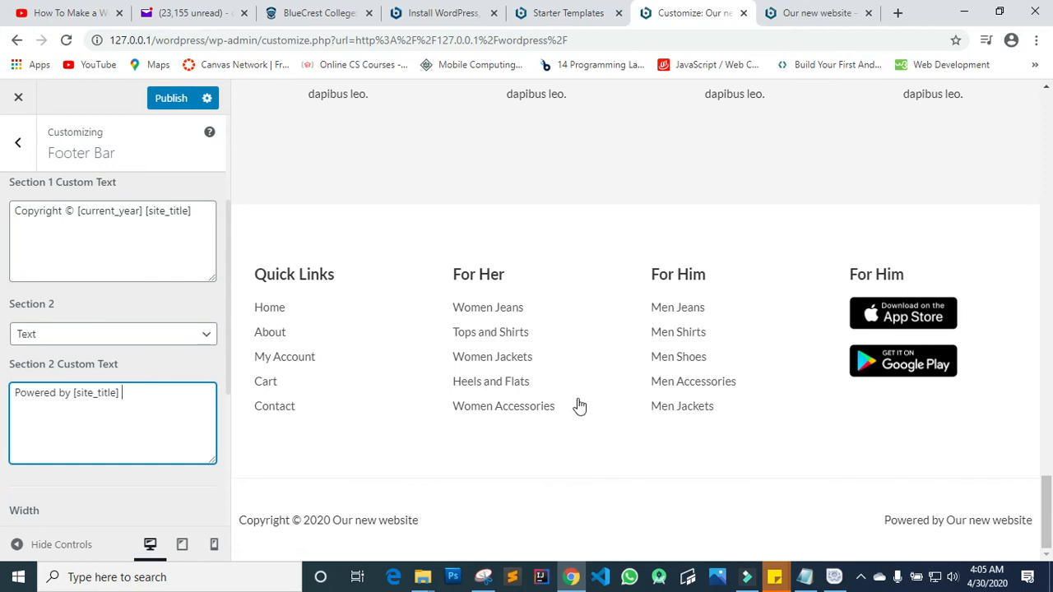
pyautogui.scroll(-3, 135, 392)
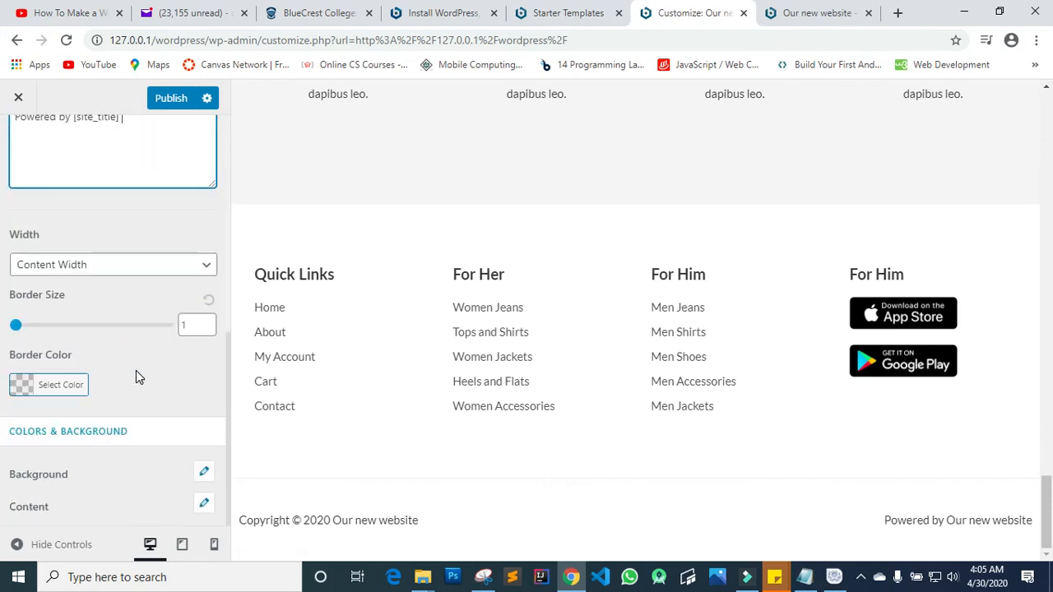
pyautogui.scroll(3, 137, 370)
pyautogui.scroll(-3, 123, 350)
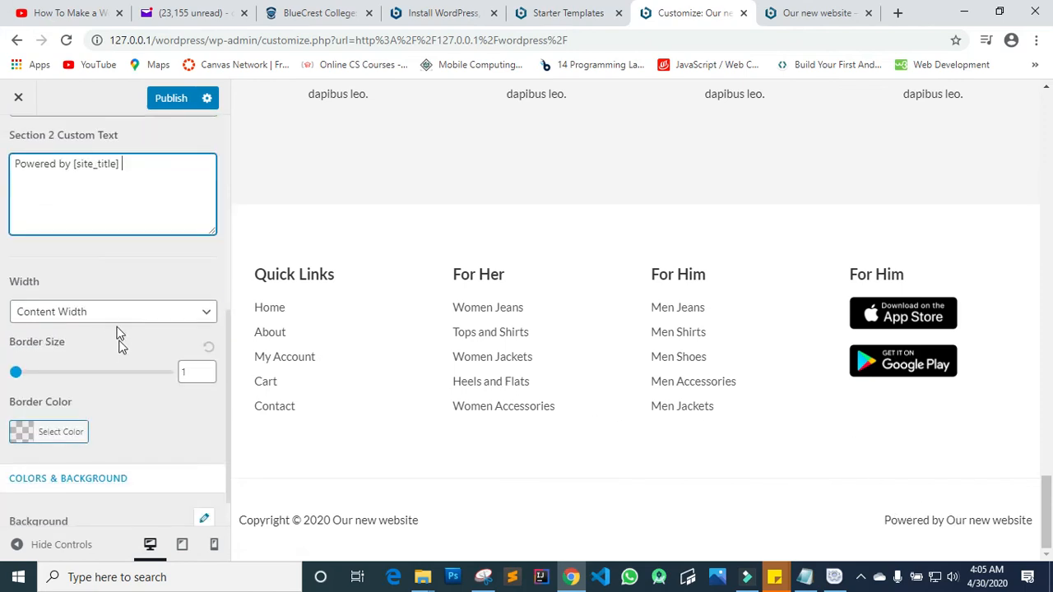
pyautogui.click(108, 319)
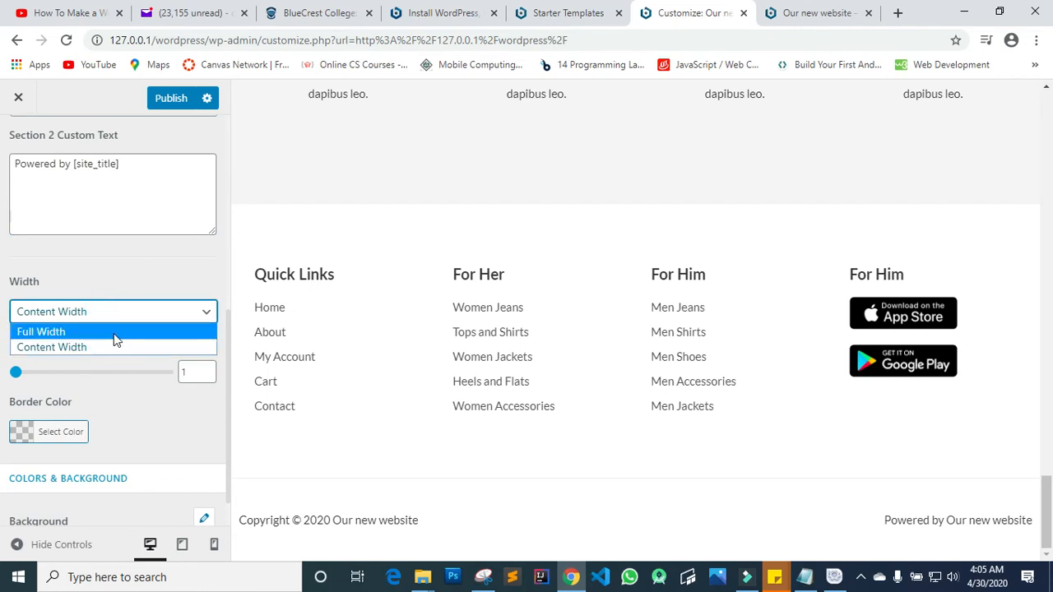
pyautogui.click(117, 312)
pyautogui.scroll(5, 140, 387)
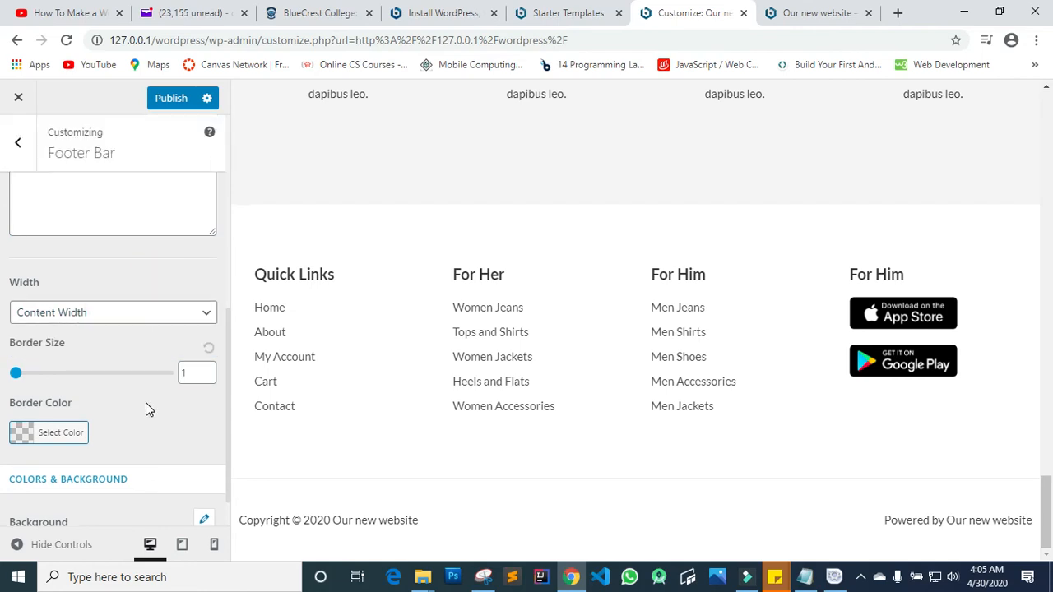
pyautogui.click(27, 145)
pyautogui.click(27, 143)
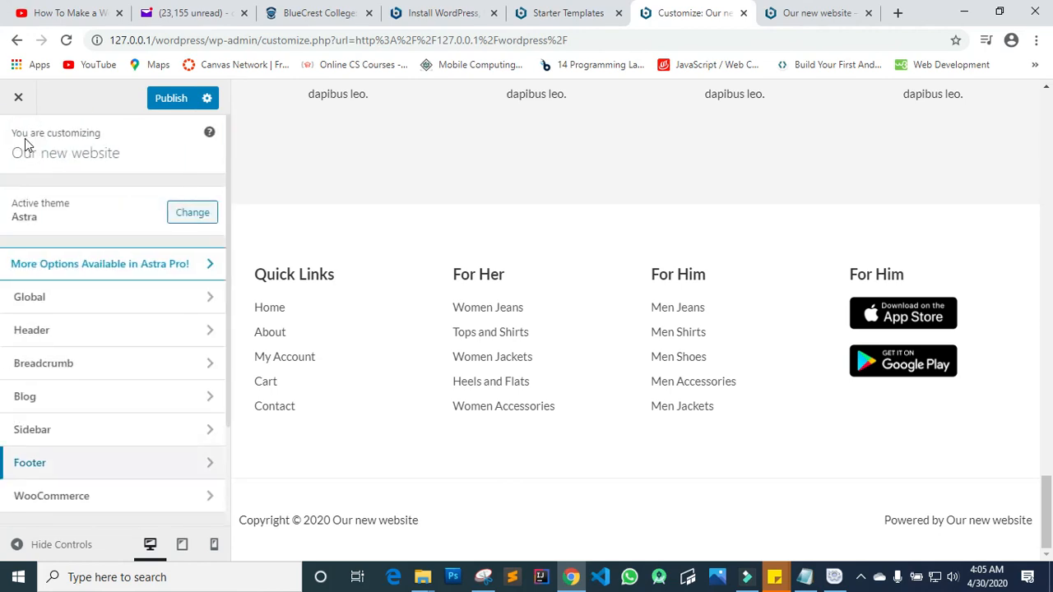
# - Open the site's Menus settings and examine the For Her menu's name and the fields of its Women Jeans item
pyautogui.scroll(-2, 104, 336)
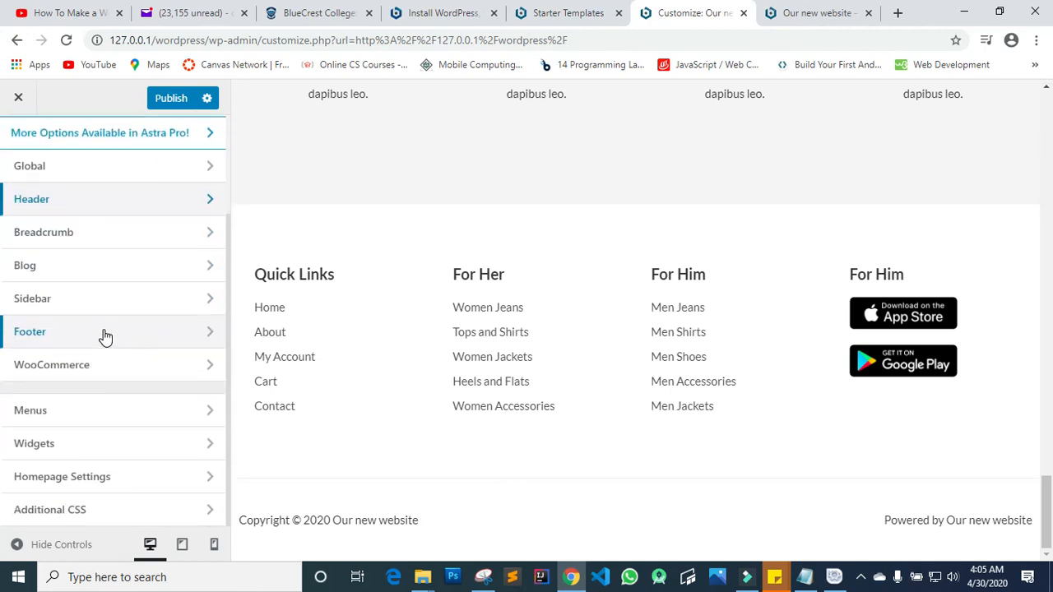
pyautogui.click(120, 416)
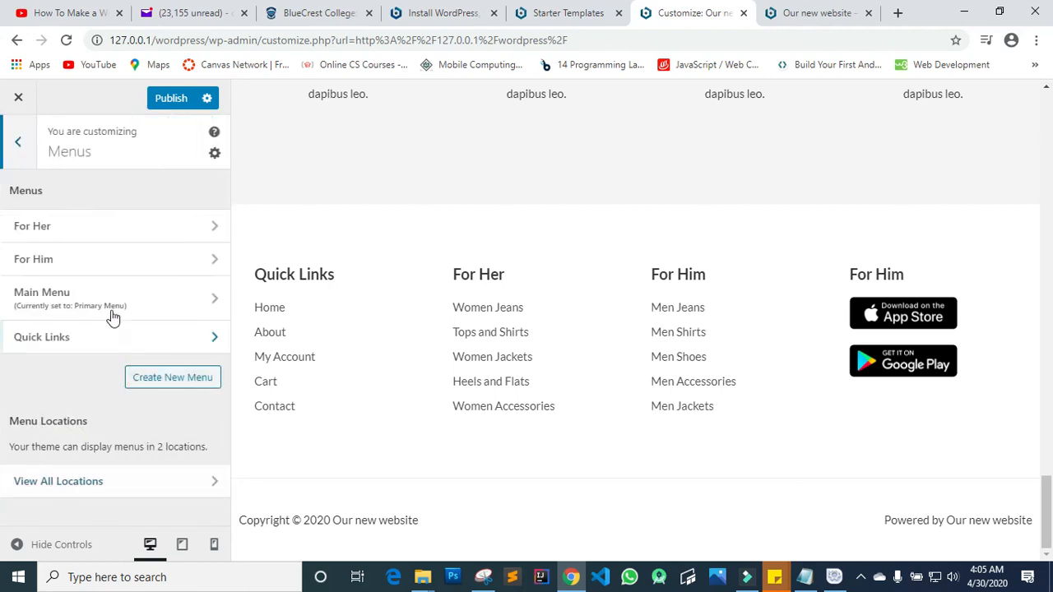
pyautogui.scroll(10, 652, 187)
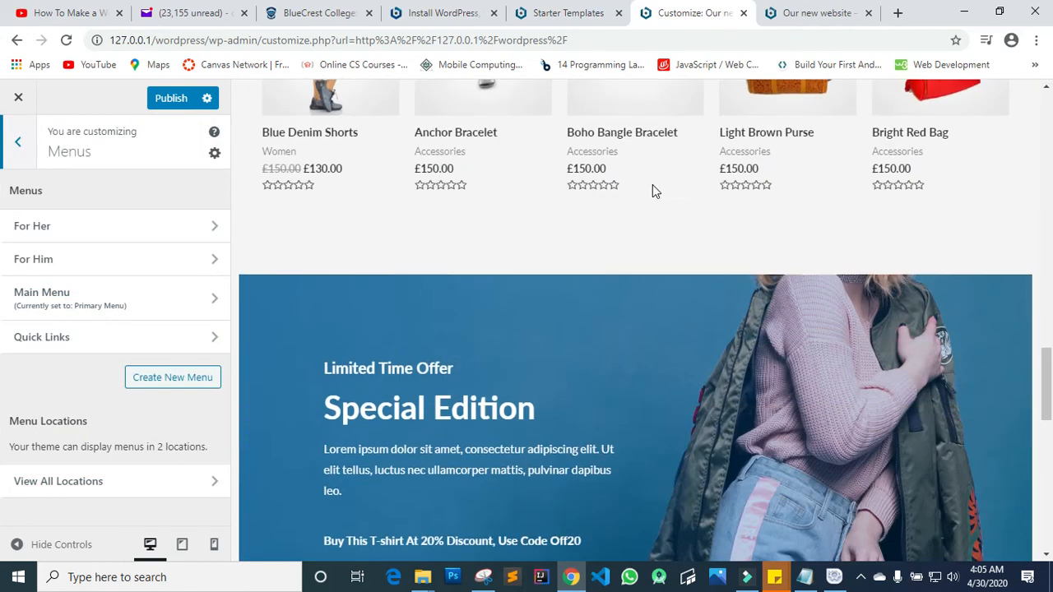
pyautogui.scroll(15, 653, 189)
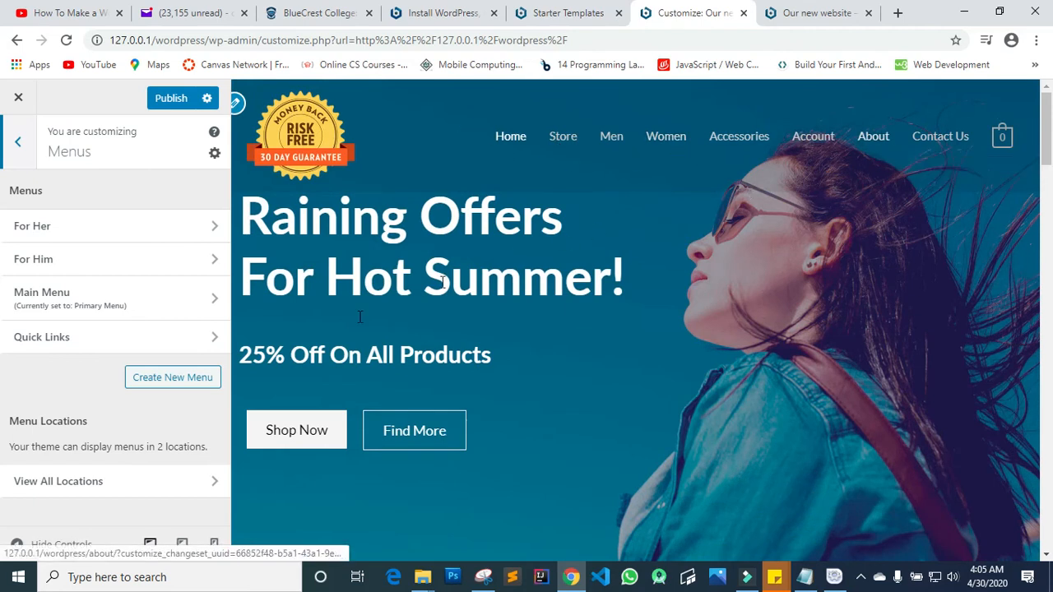
pyautogui.click(157, 236)
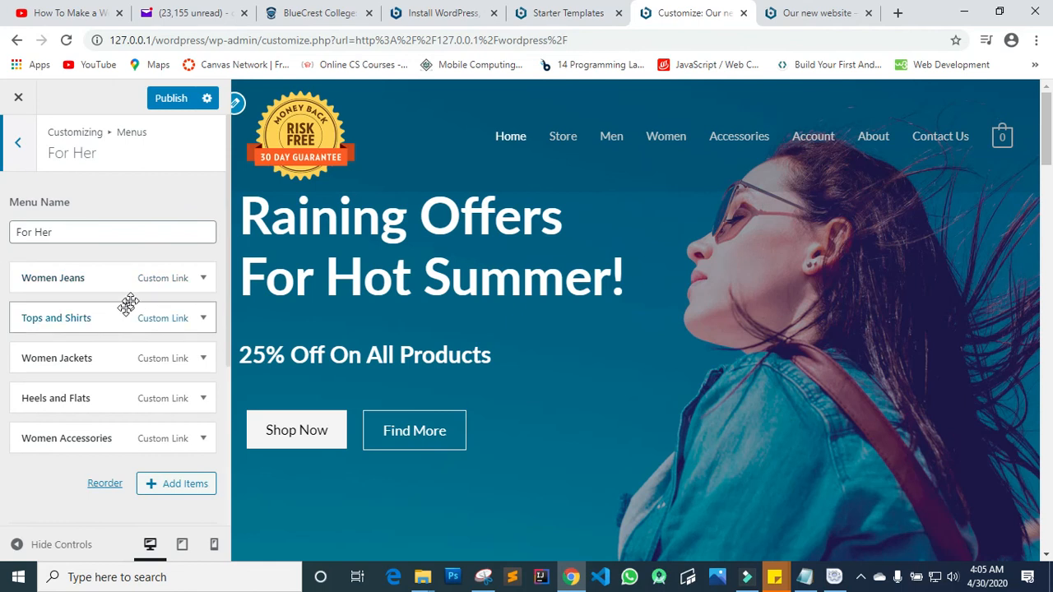
pyautogui.click(203, 279)
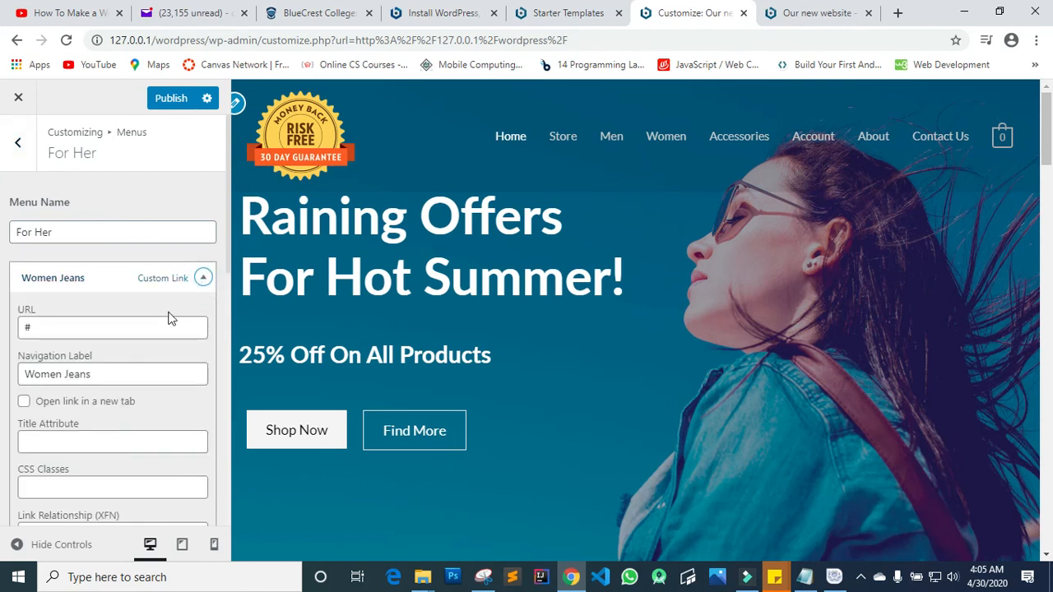
pyautogui.click(105, 371)
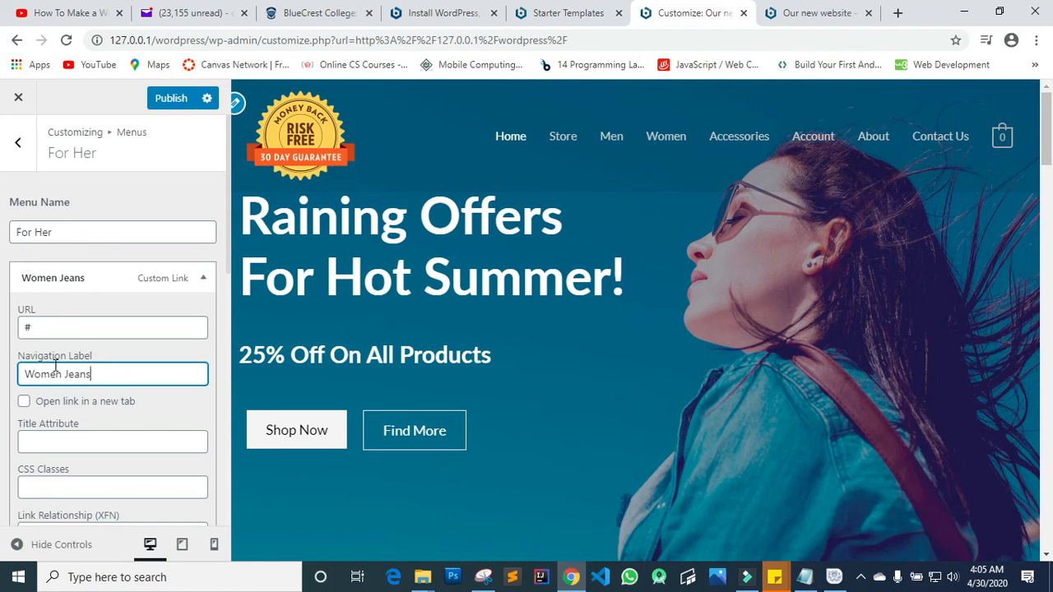
pyautogui.scroll(-3, 96, 374)
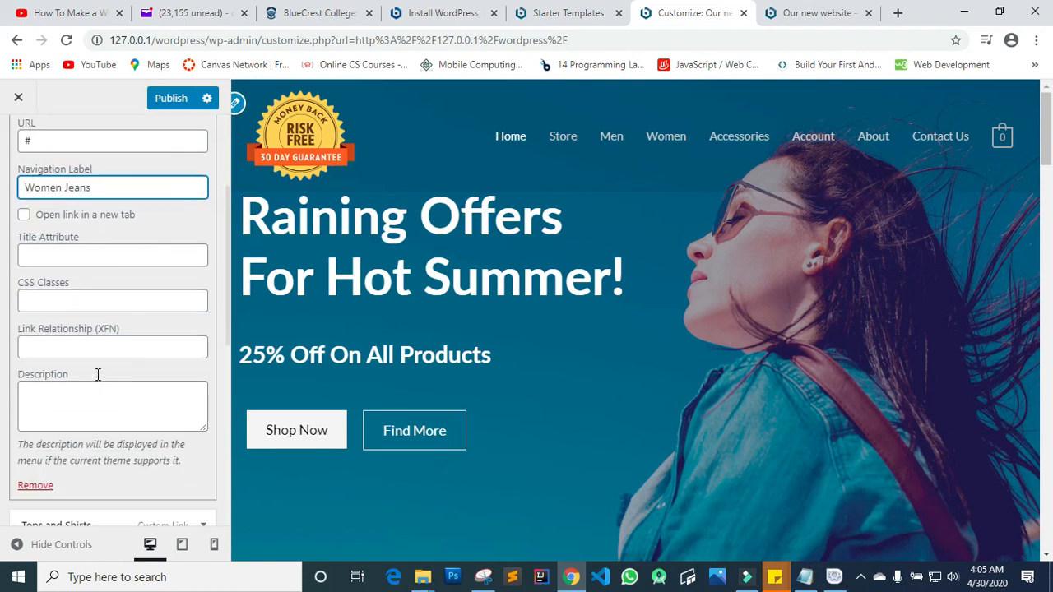
pyautogui.scroll(3, 97, 374)
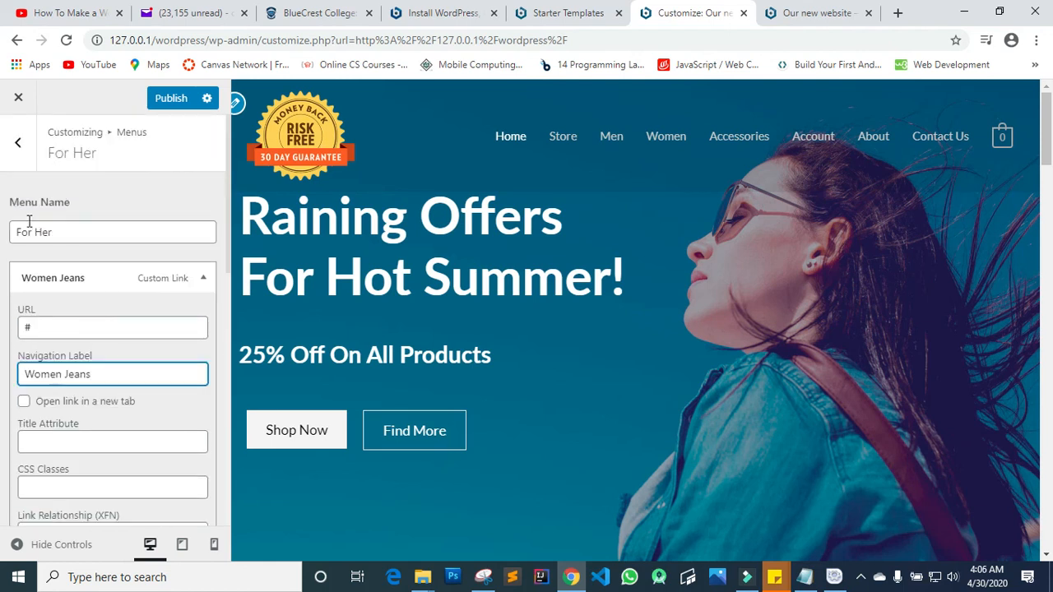
pyautogui.moveTo(79, 233); pyautogui.dragTo(3, 238)
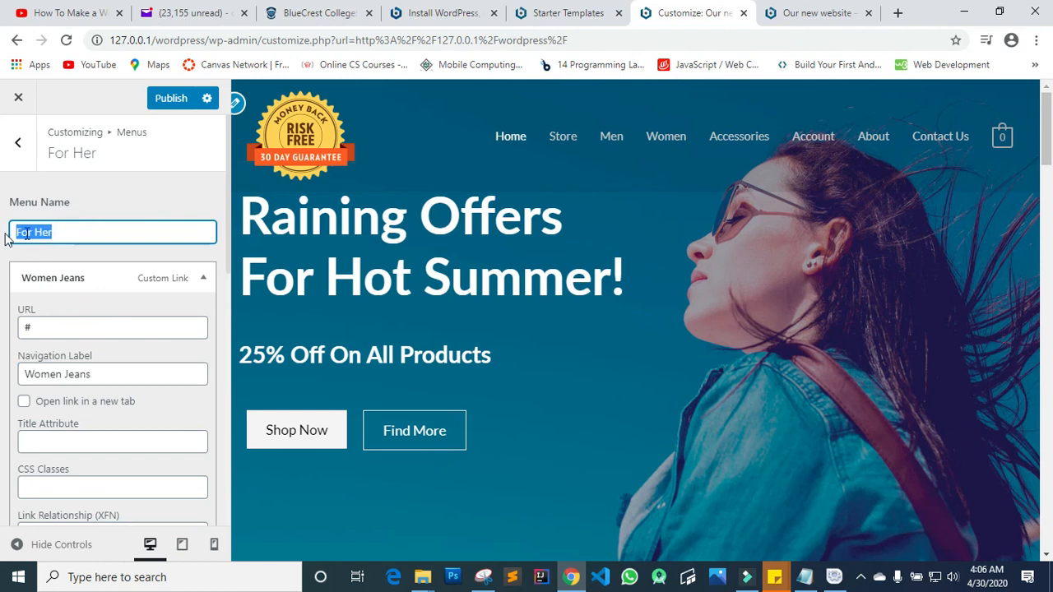
pyautogui.click(20, 146)
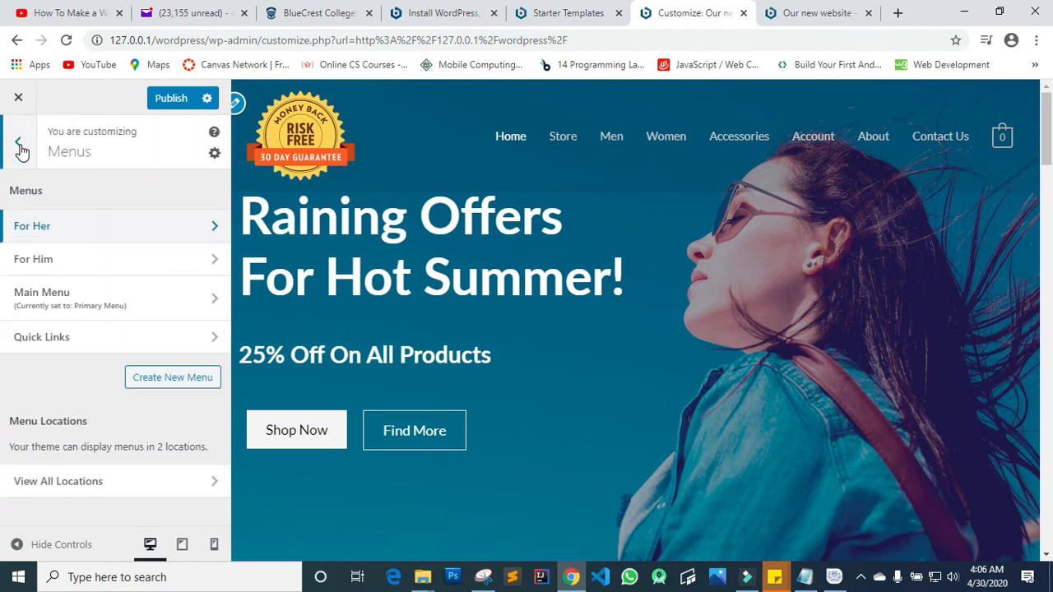
# - View the items of the For Him menu and of the Main Menu
pyautogui.click(47, 259)
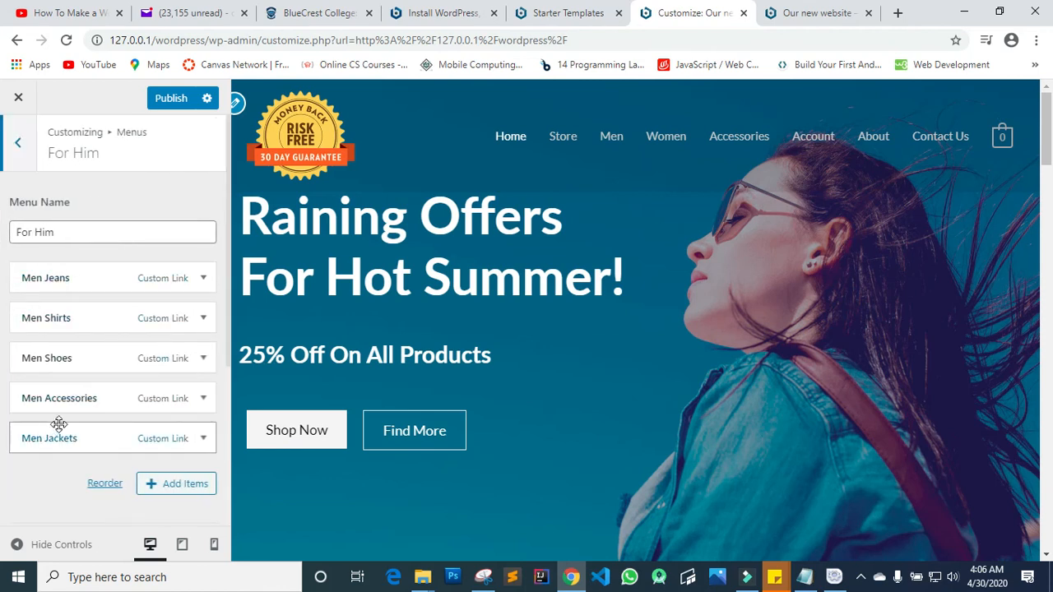
pyautogui.click(23, 145)
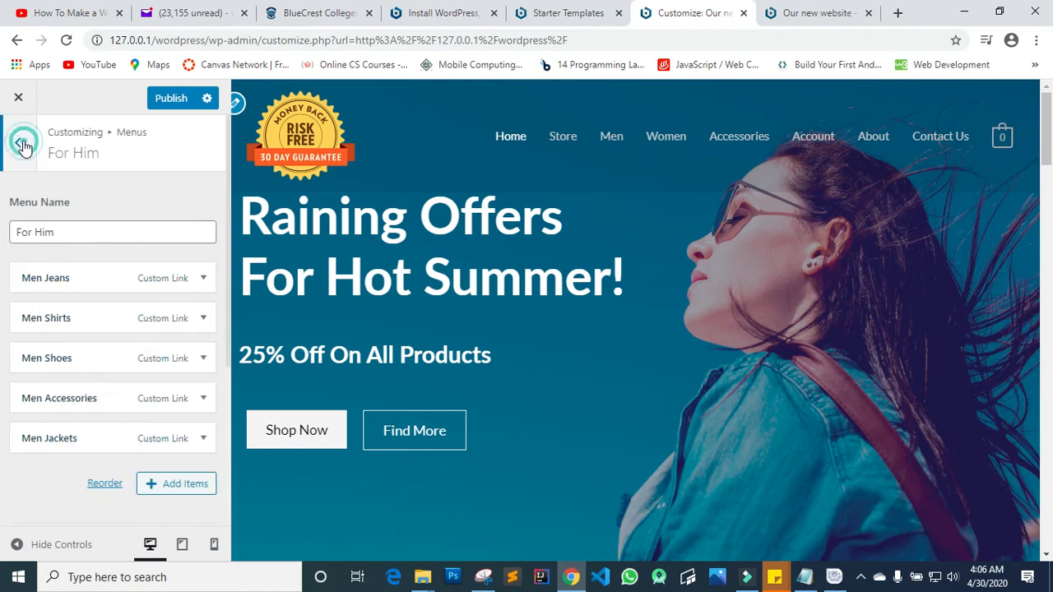
pyautogui.click(66, 305)
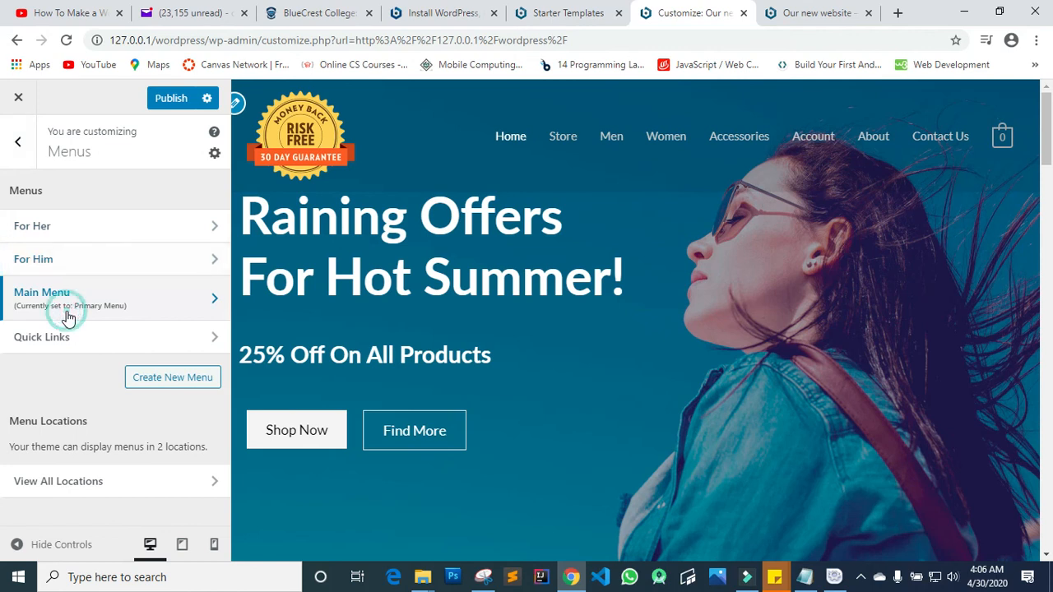
pyautogui.scroll(-3, 101, 301)
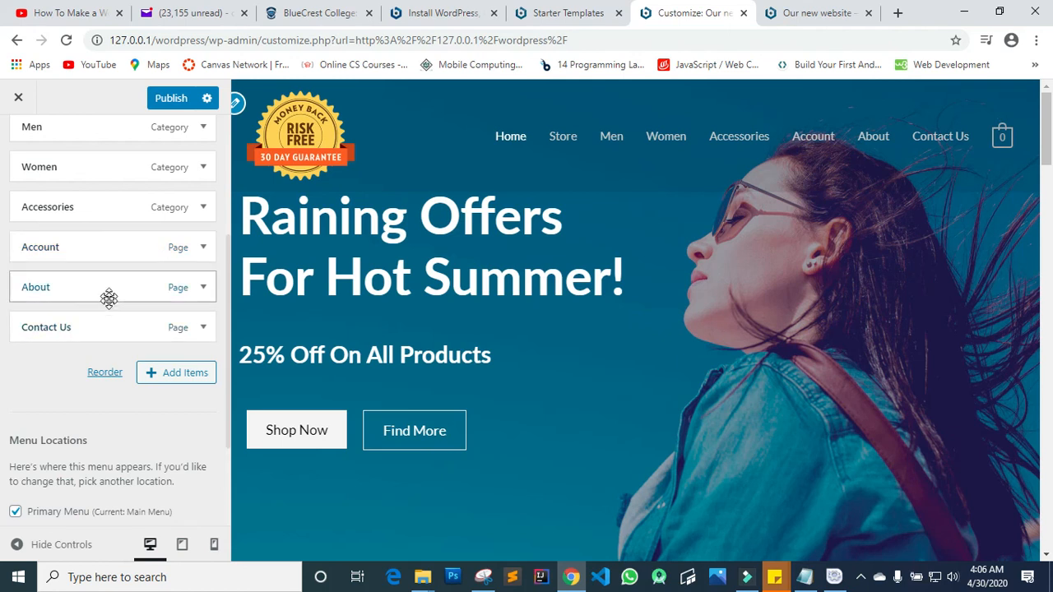
pyautogui.scroll(3, 121, 289)
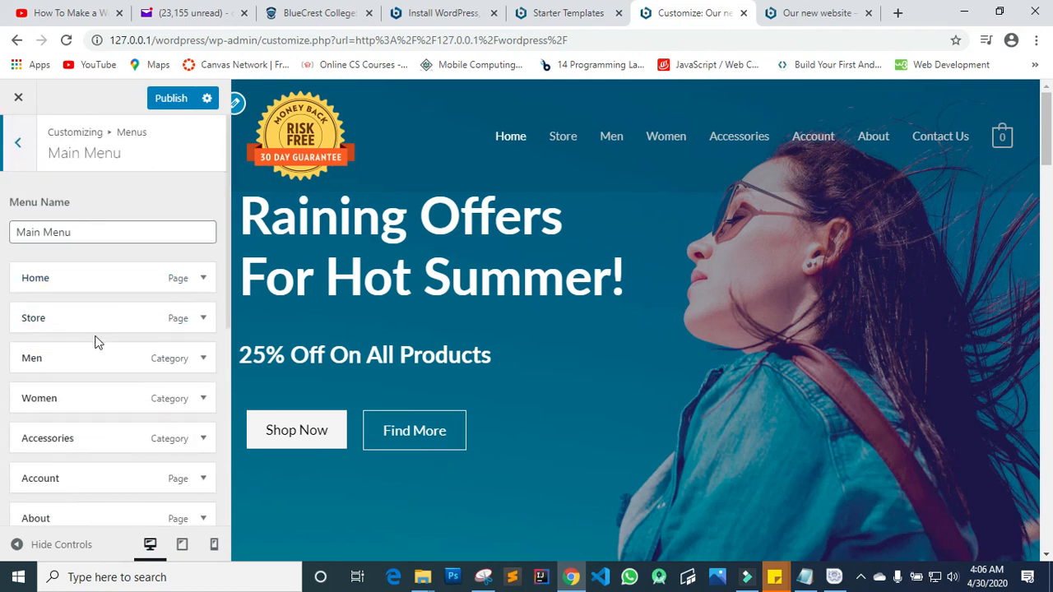
# - Look through the Main Menu items, examine the footer menus in the site preview, and return to the main customizer list
pyautogui.scroll(-3, 73, 395)
pyautogui.scroll(3, 73, 393)
pyautogui.click(20, 147)
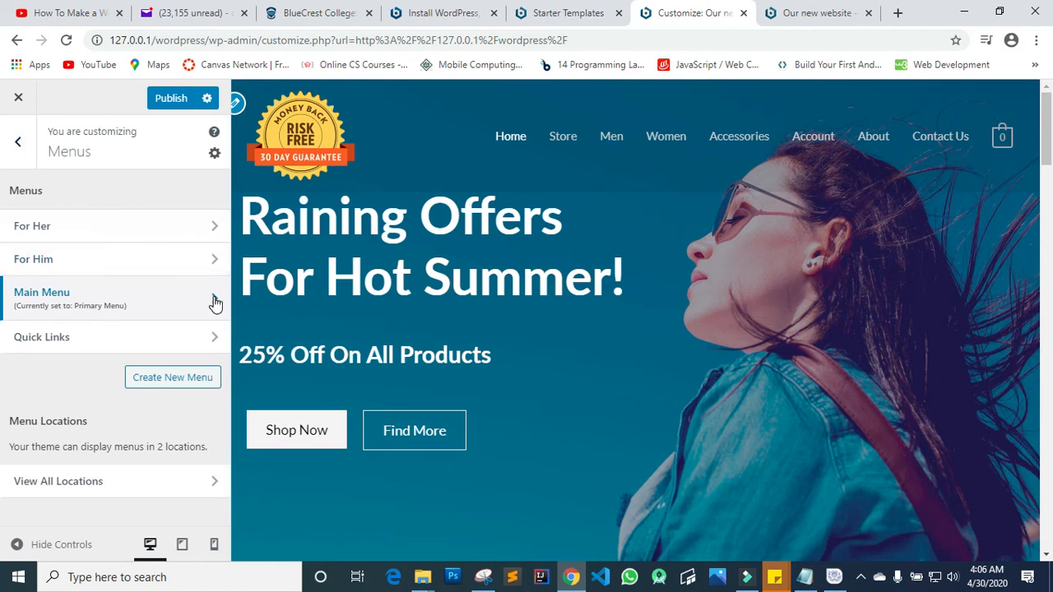
pyautogui.scroll(-20, 428, 247)
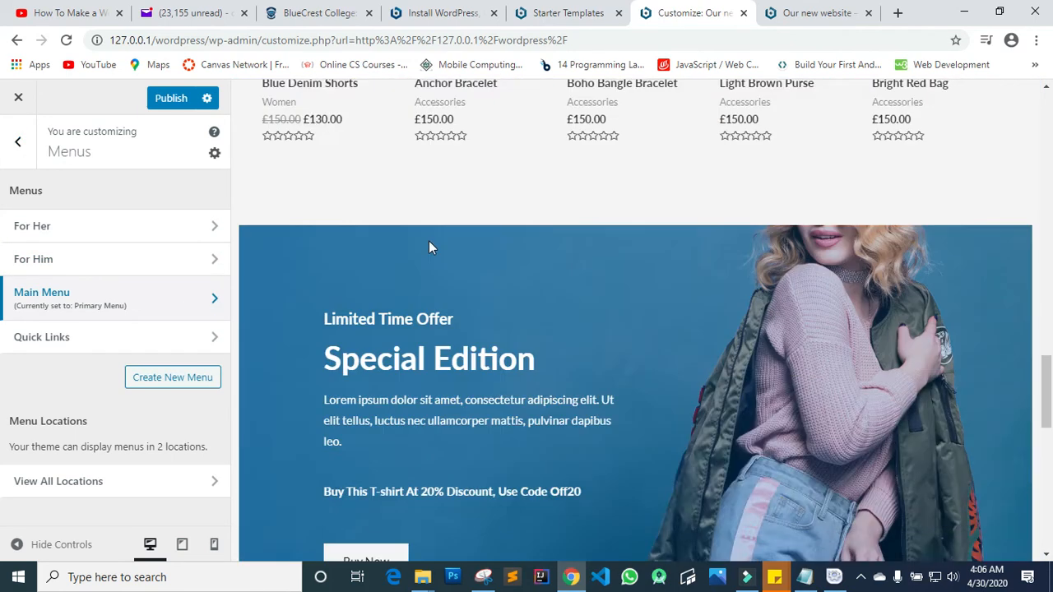
pyautogui.scroll(-5, 437, 236)
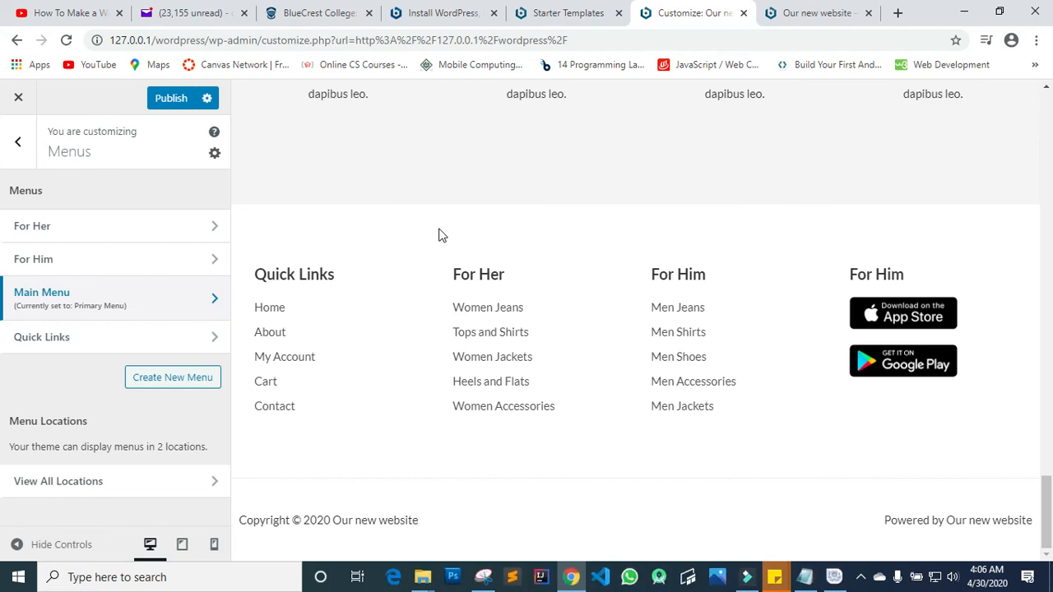
pyautogui.click(17, 140)
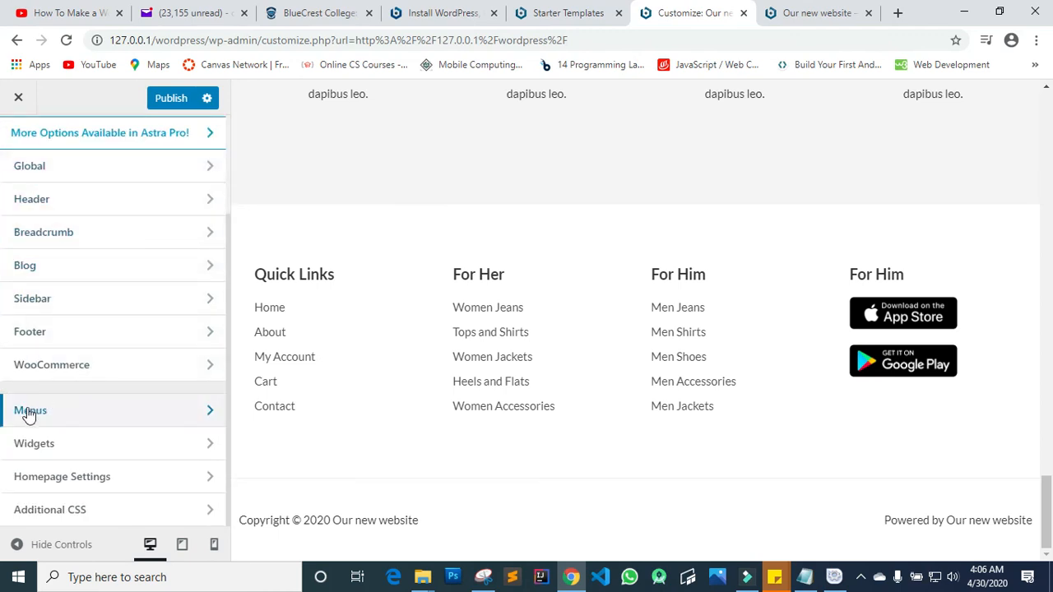
# - Examine the cart menu count rule in the Additional CSS settings and return to the main customizer list
pyautogui.click(52, 511)
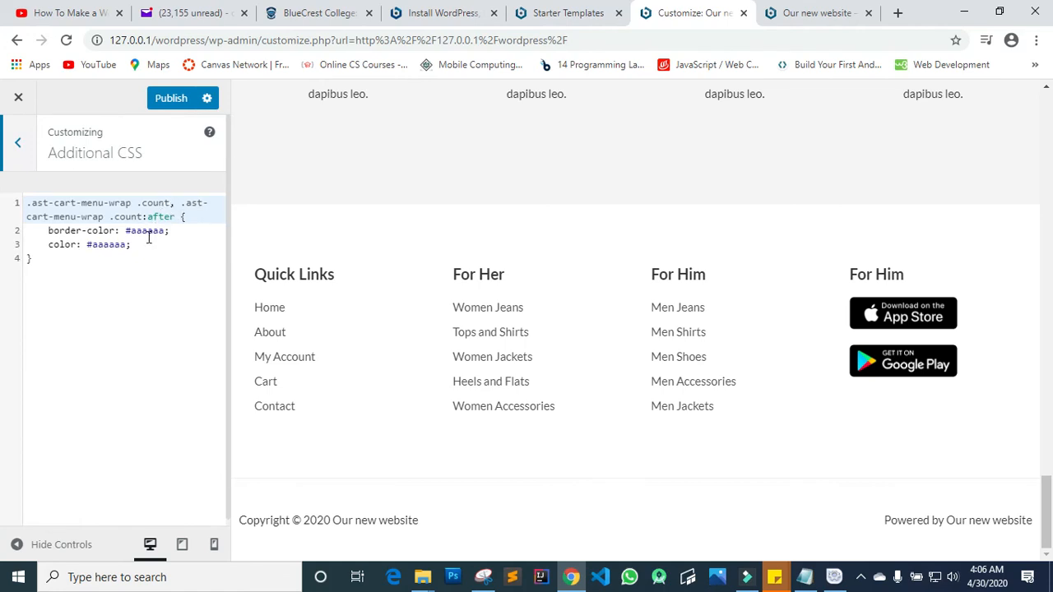
pyautogui.click(147, 234)
pyautogui.click(148, 248)
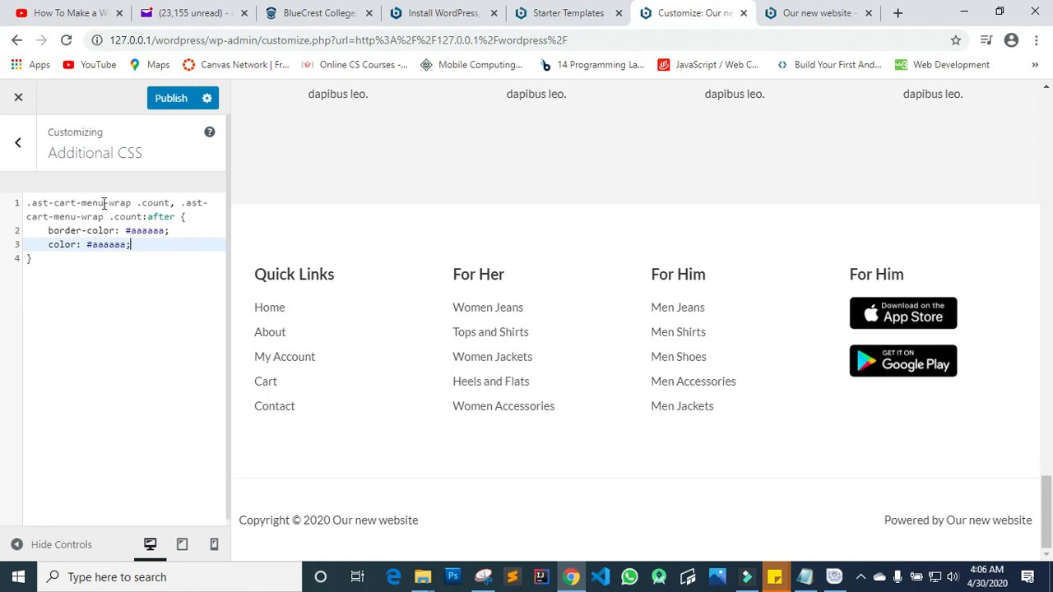
pyautogui.click(18, 142)
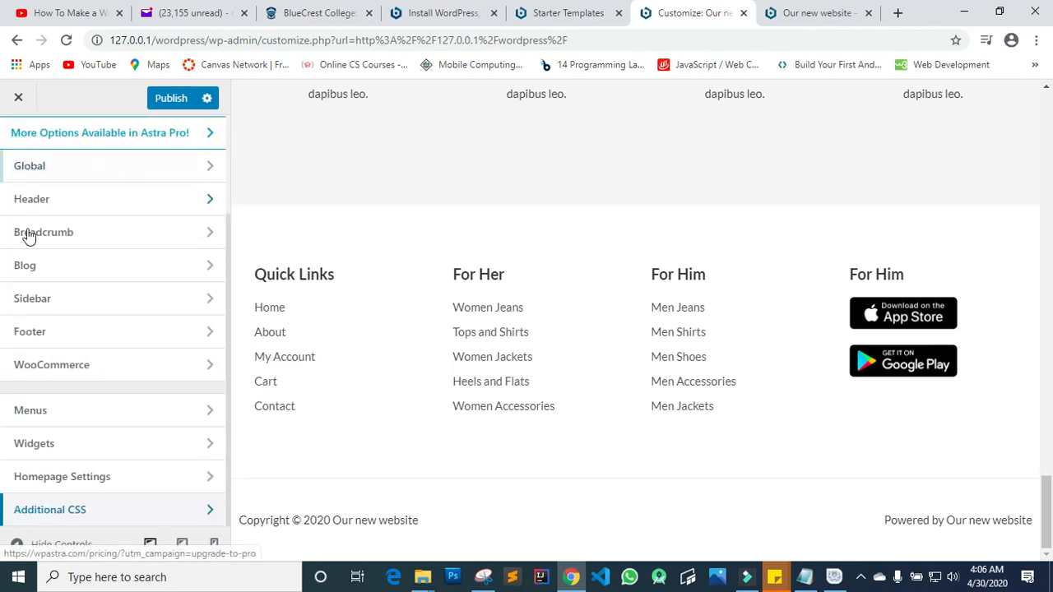
# - Review the Homepage Settings and the pages offered for the static homepage, and return to the main customizer list
pyautogui.click(51, 485)
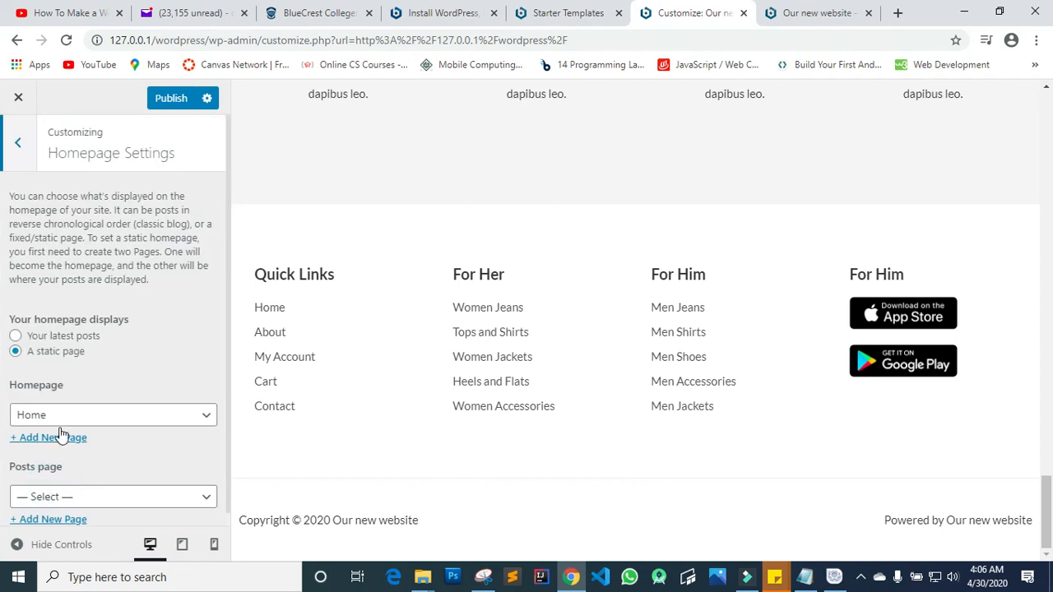
pyautogui.click(137, 409)
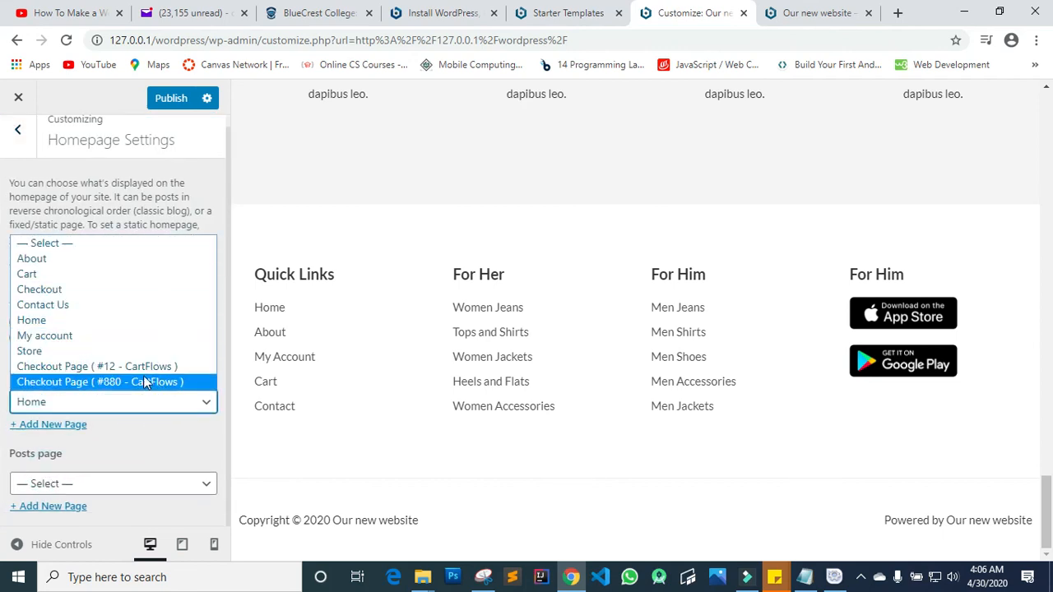
pyautogui.click(138, 423)
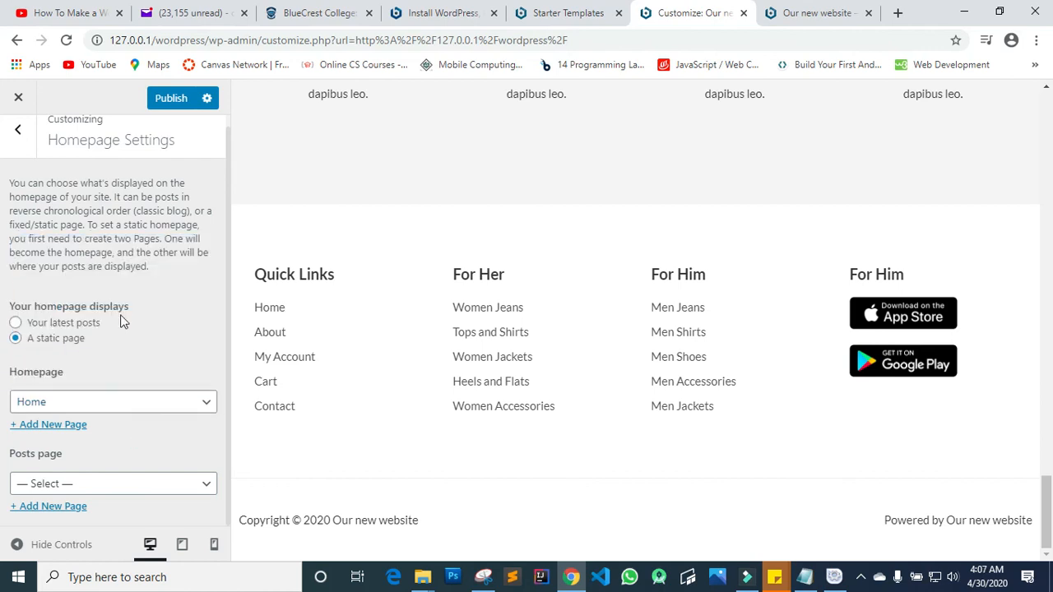
pyautogui.click(18, 130)
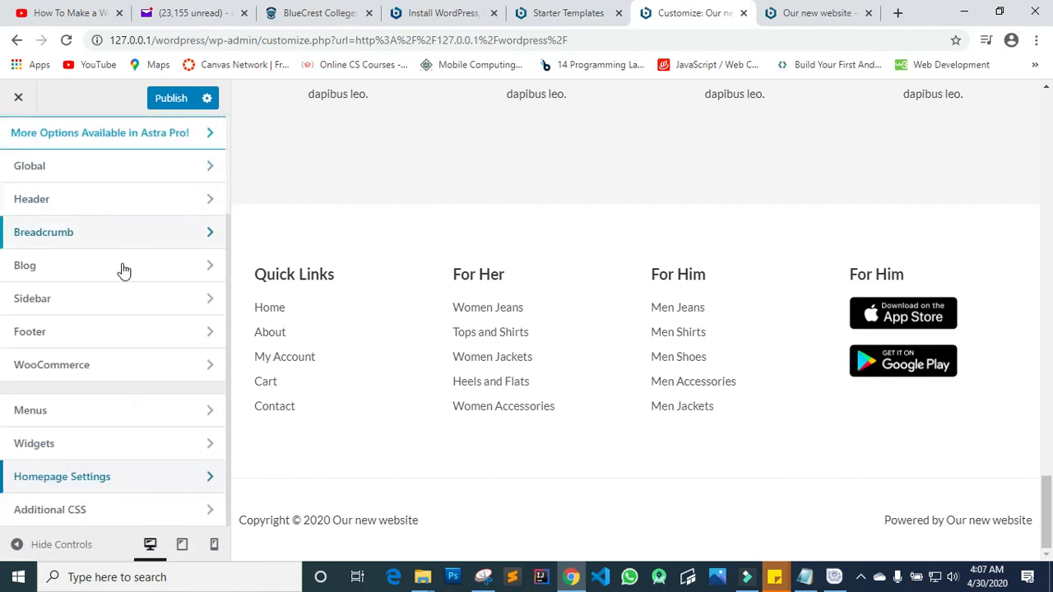
pyautogui.scroll(3, 123, 271)
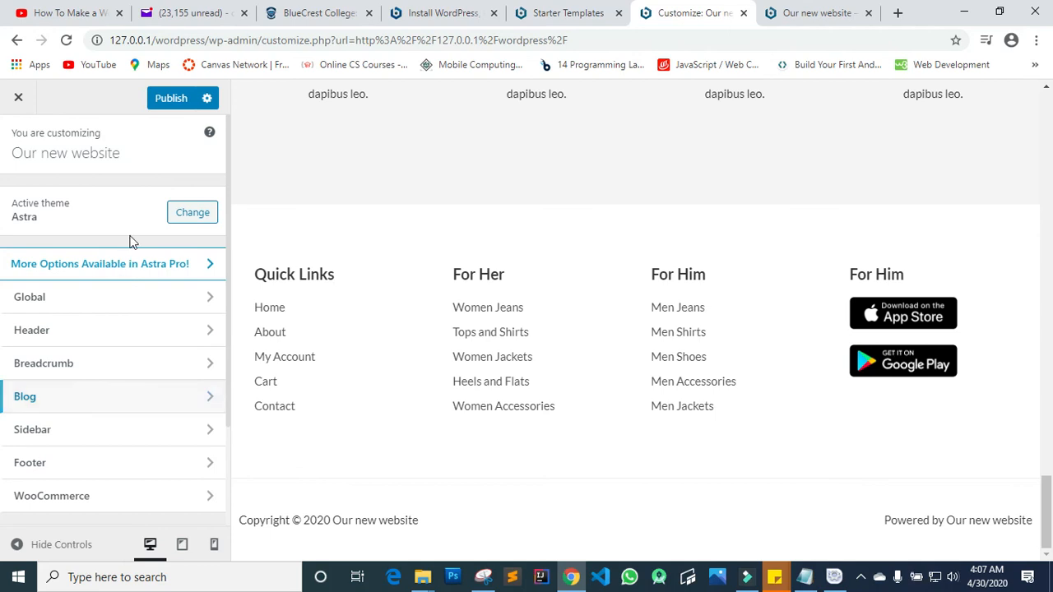
# - Close the customizer, discarding unsaved changes, and look over the site's home page from header to footer
pyautogui.click(18, 97)
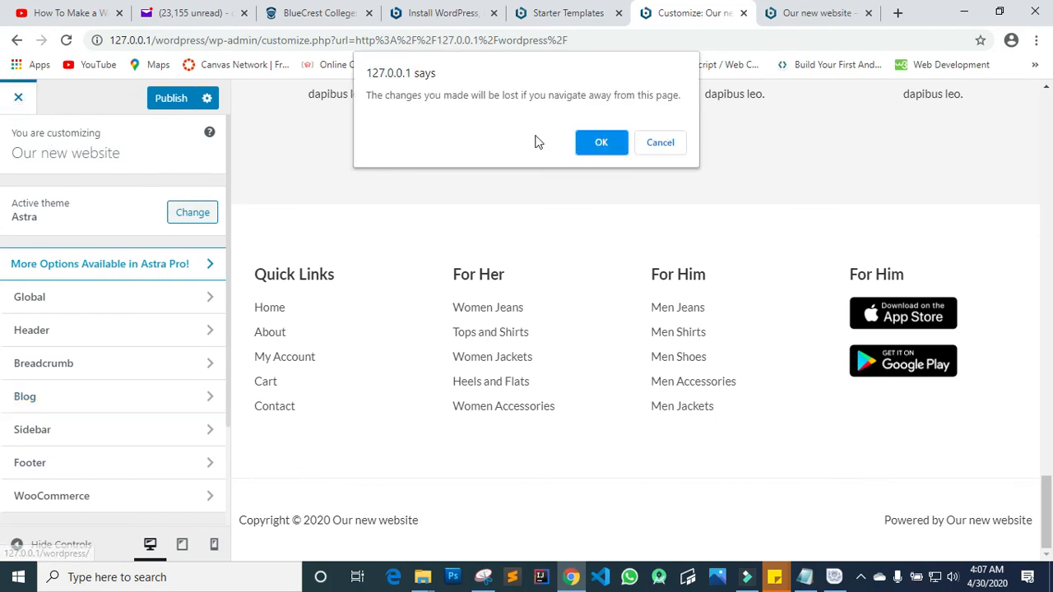
pyautogui.click(583, 138)
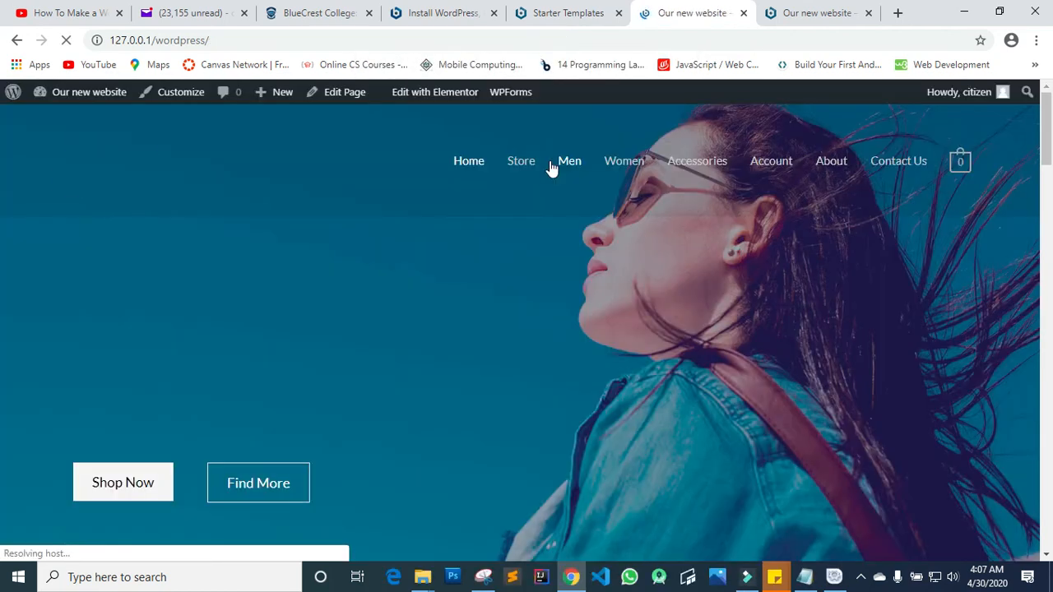
pyautogui.scroll(-20, 281, 358)
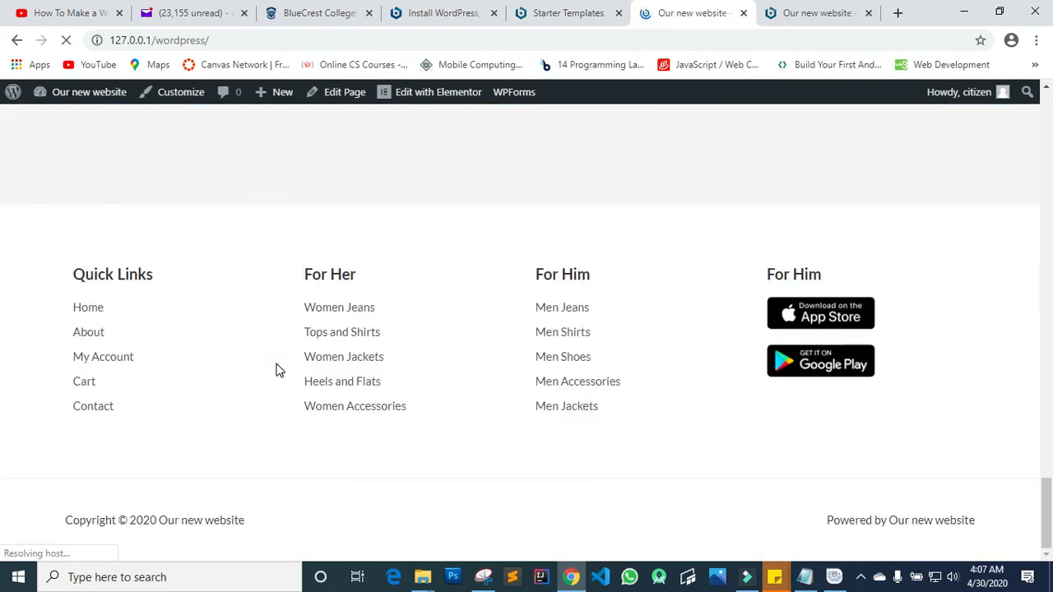
pyautogui.scroll(15, 277, 371)
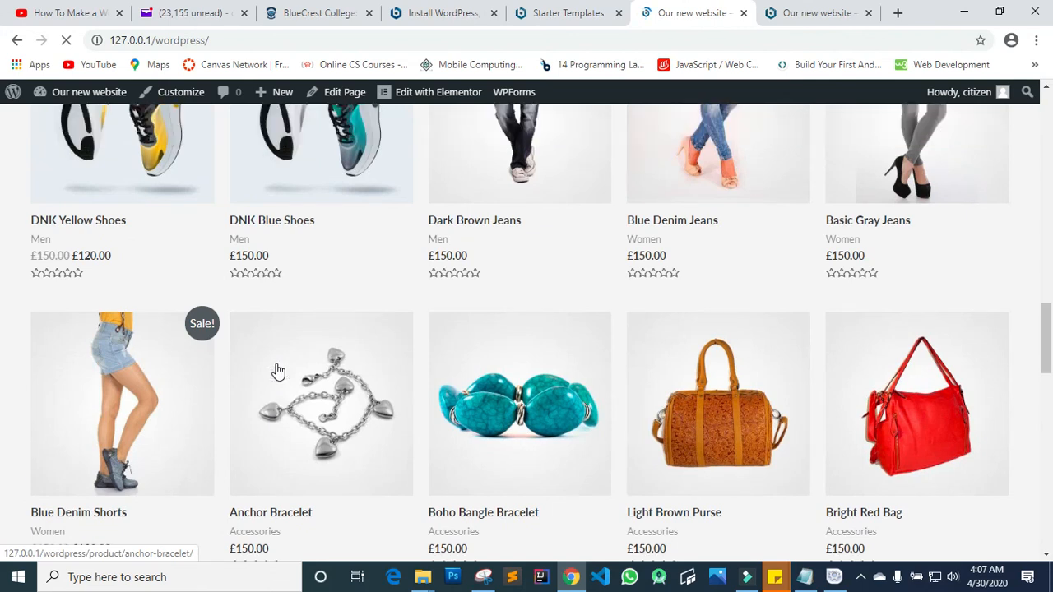
pyautogui.scroll(10, 276, 370)
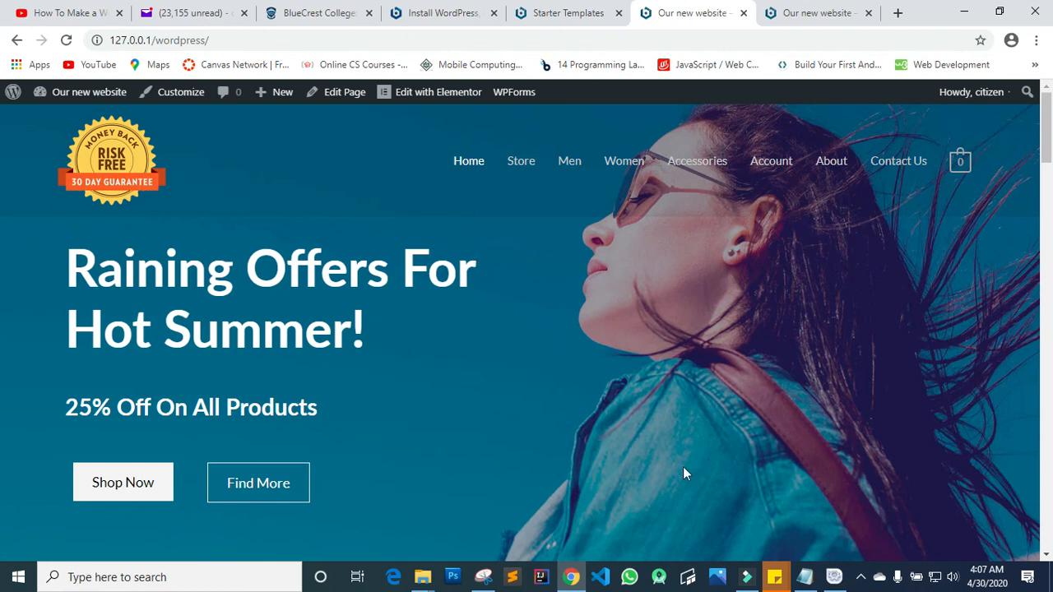
pyautogui.click(862, 578)
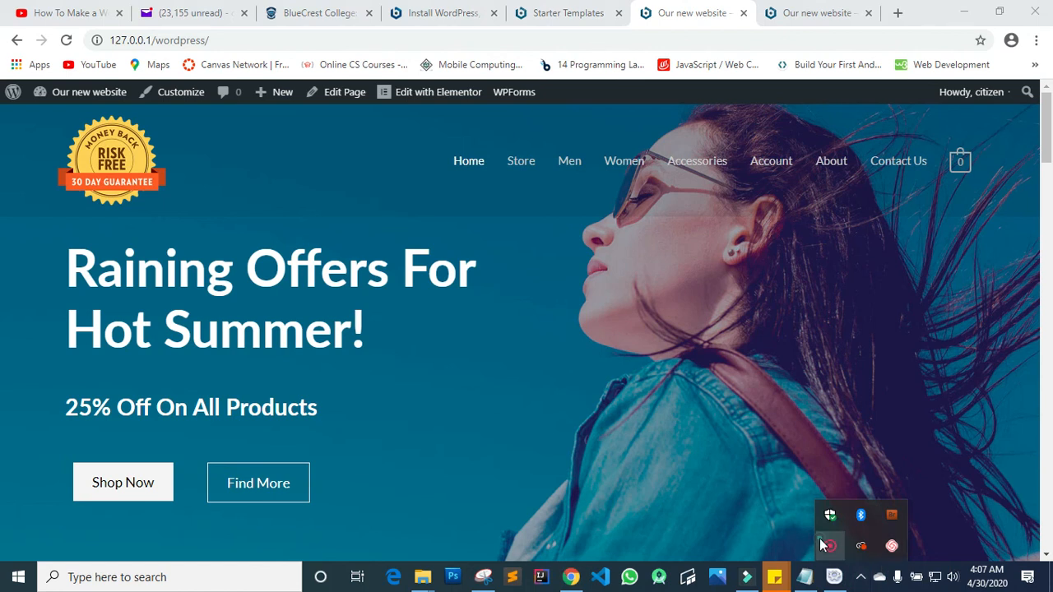
pyautogui.rightClick(831, 543)
pyautogui.click(894, 564)
pyautogui.click(880, 551)
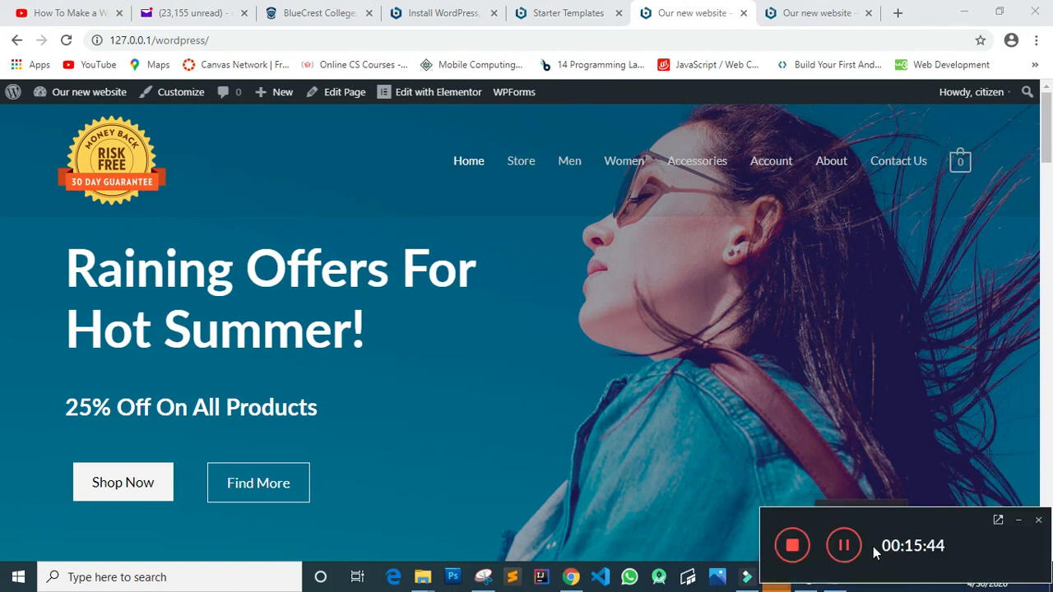